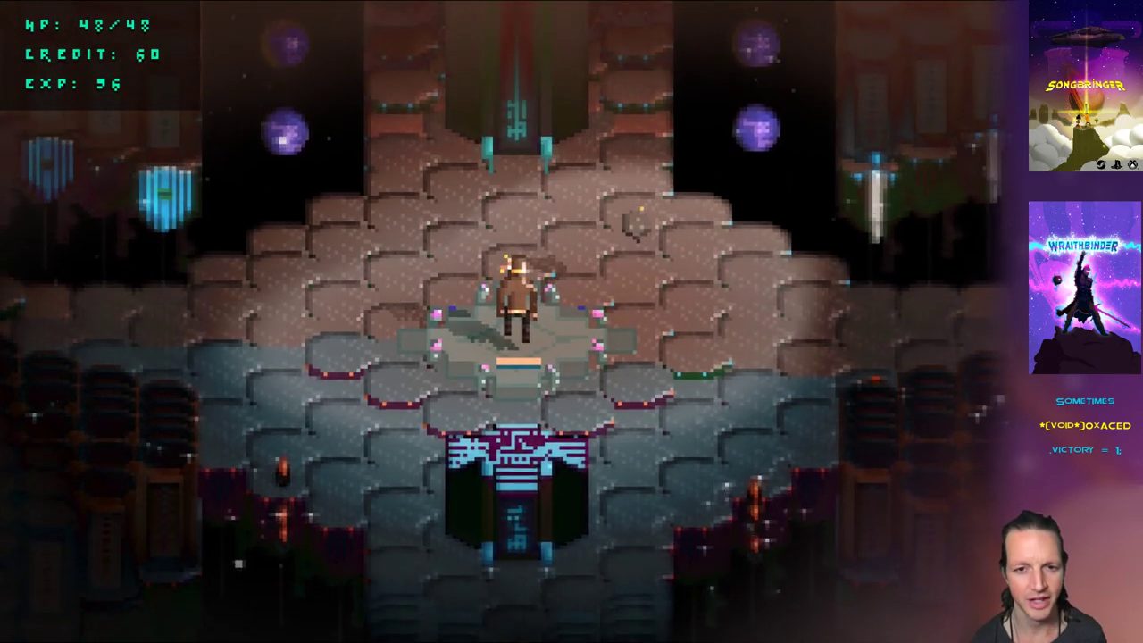
key("Left")
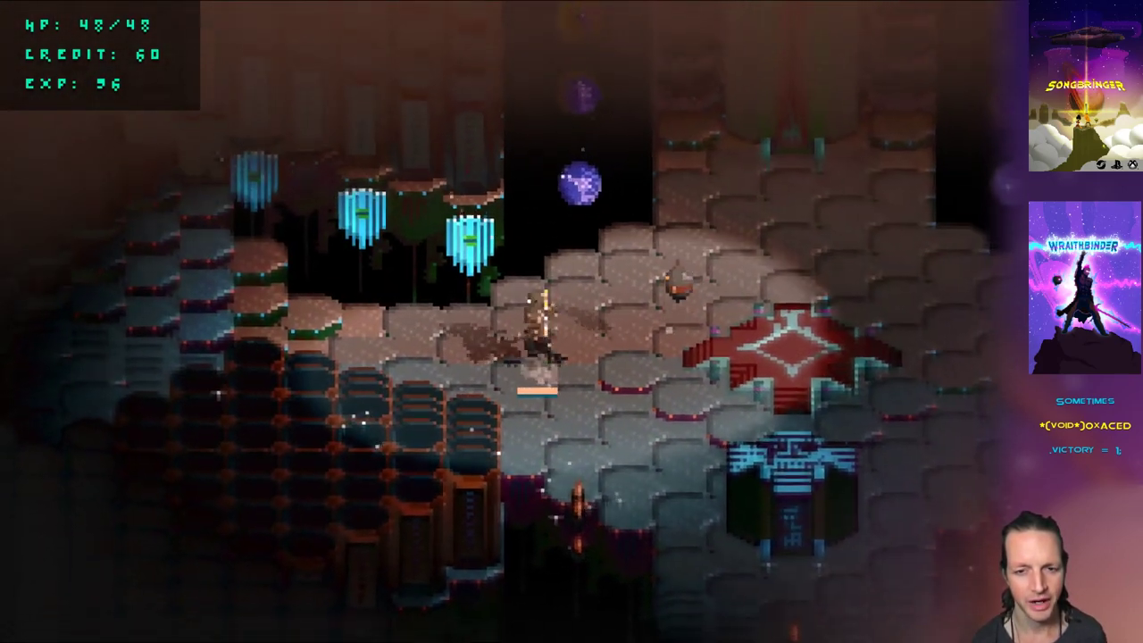
key("Down")
key("Right")
key("Left")
key("Up")
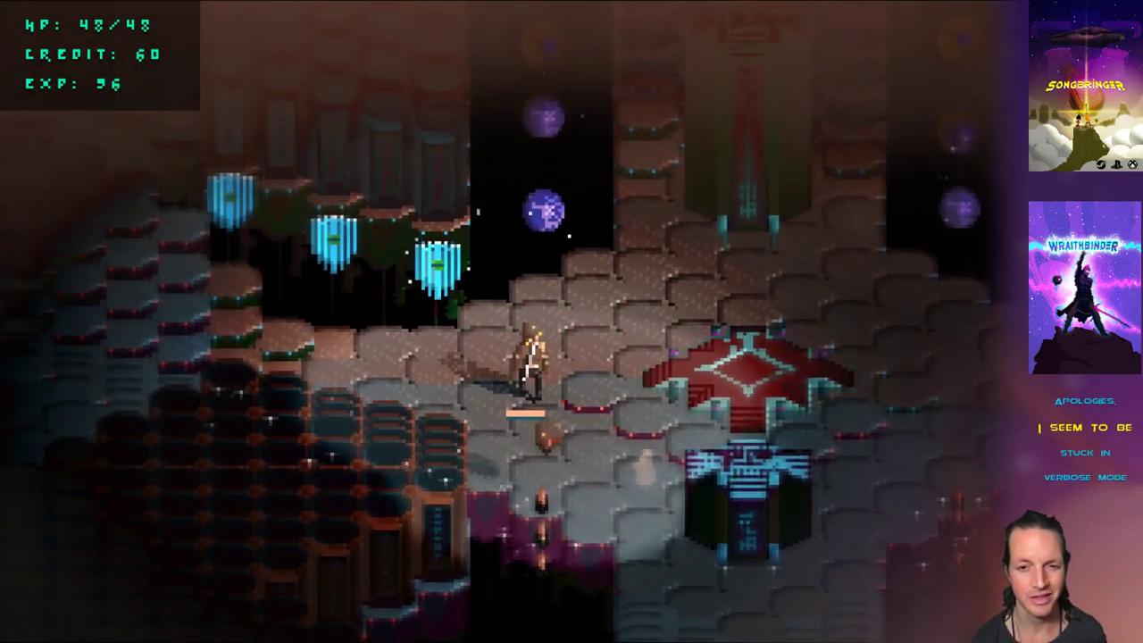
key("Left")
key("Down")
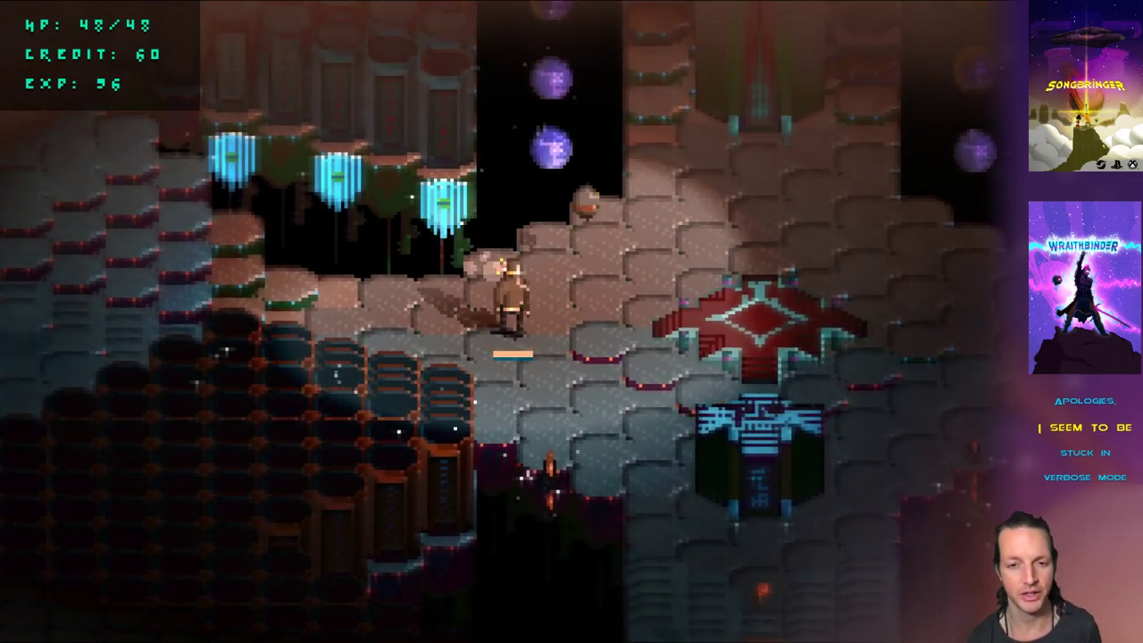
key("Right")
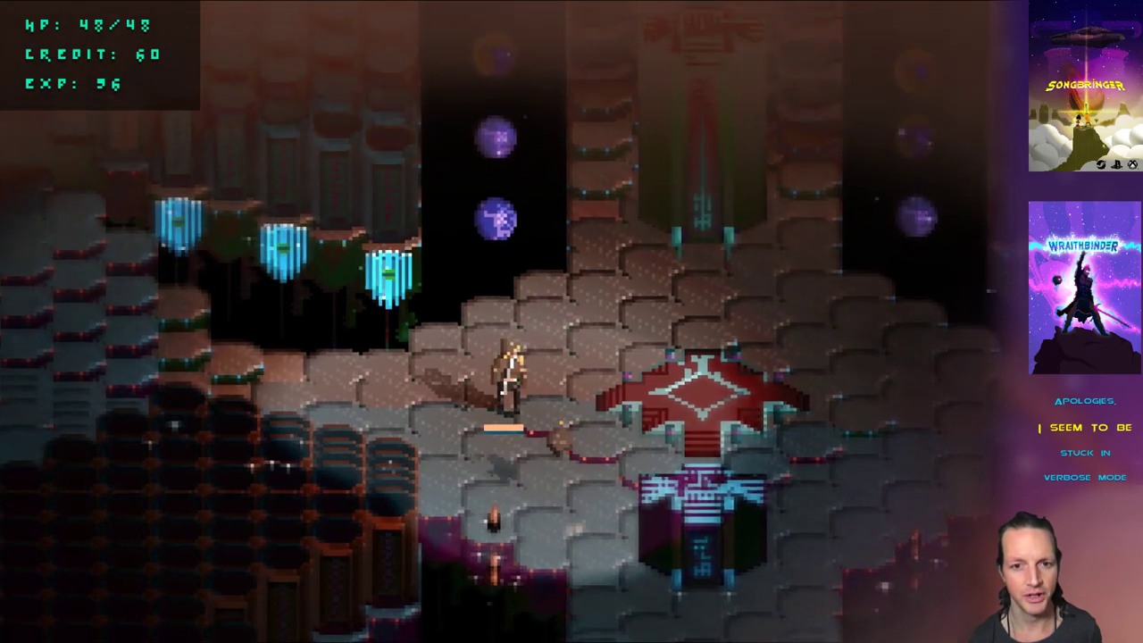
key("a")
key("d")
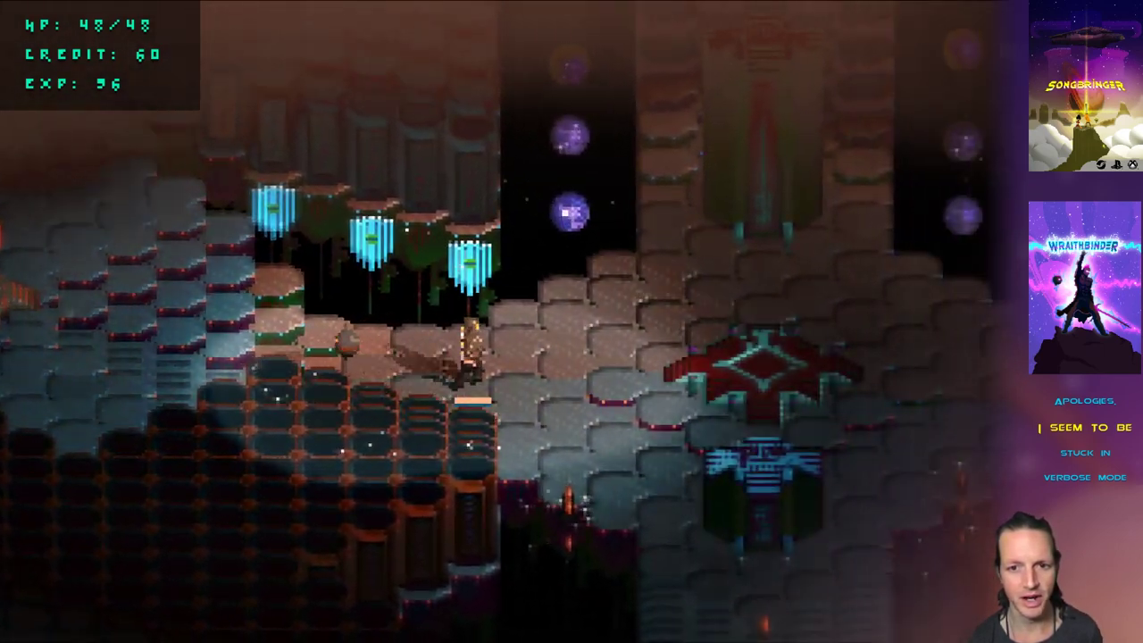
key("a")
key("s")
key("d")
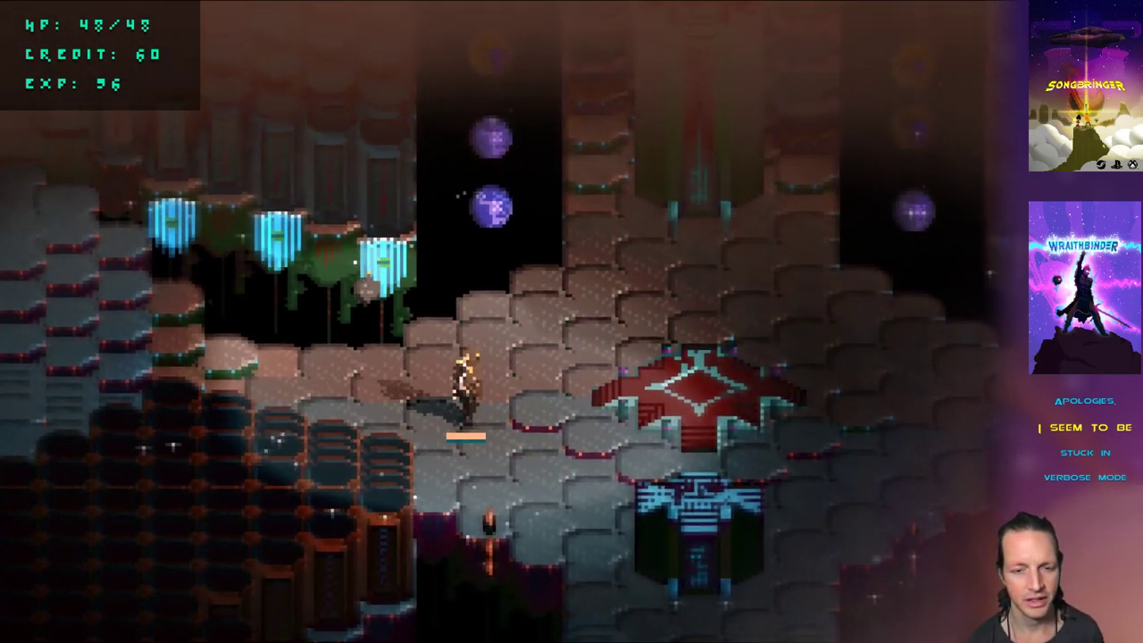
key("a")
key("w")
key("d")
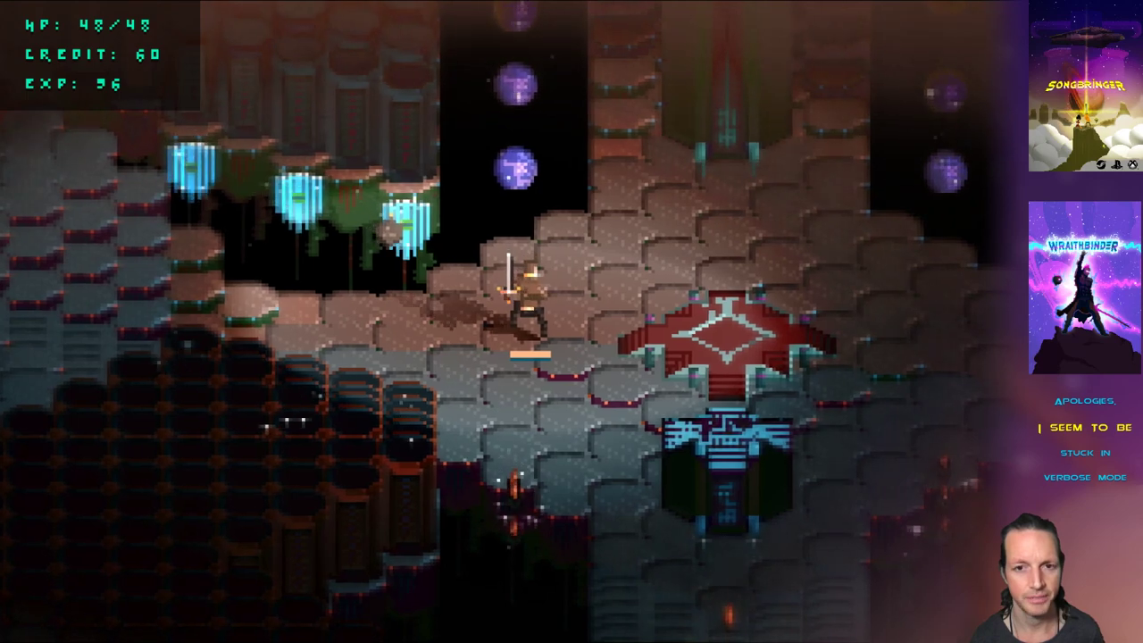
key("s")
key("d")
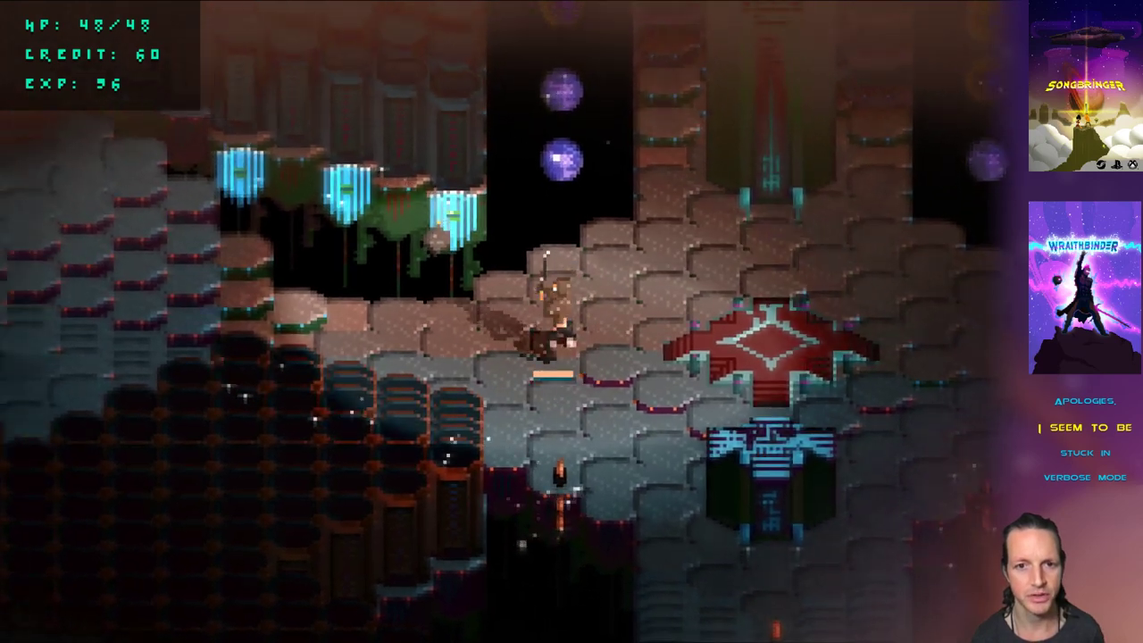
key("a")
key("Left")
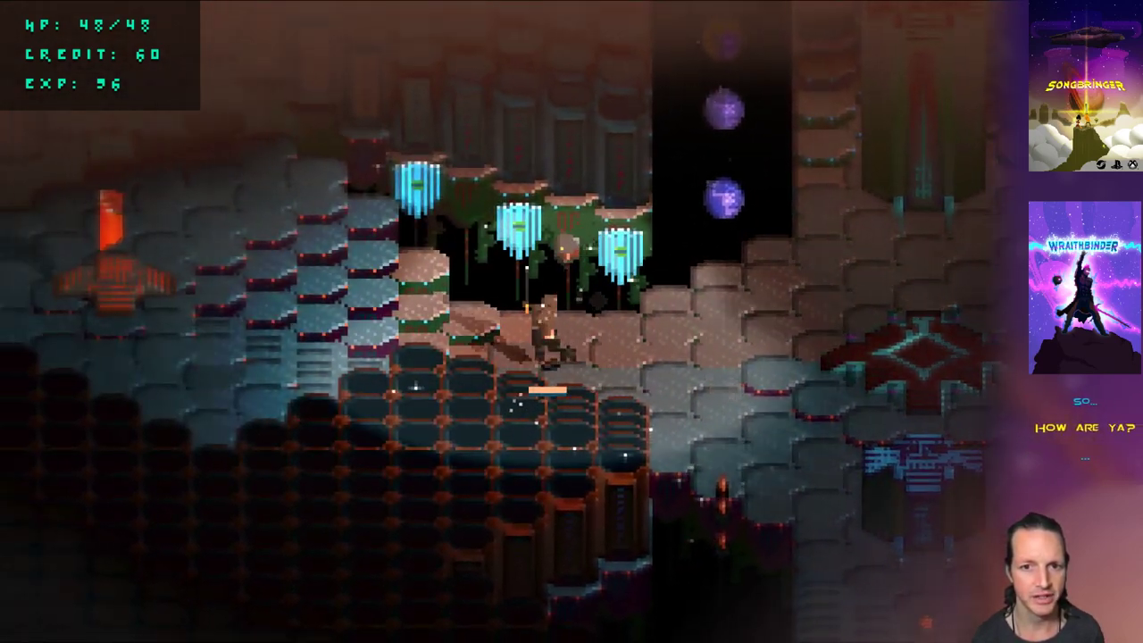
key("d")
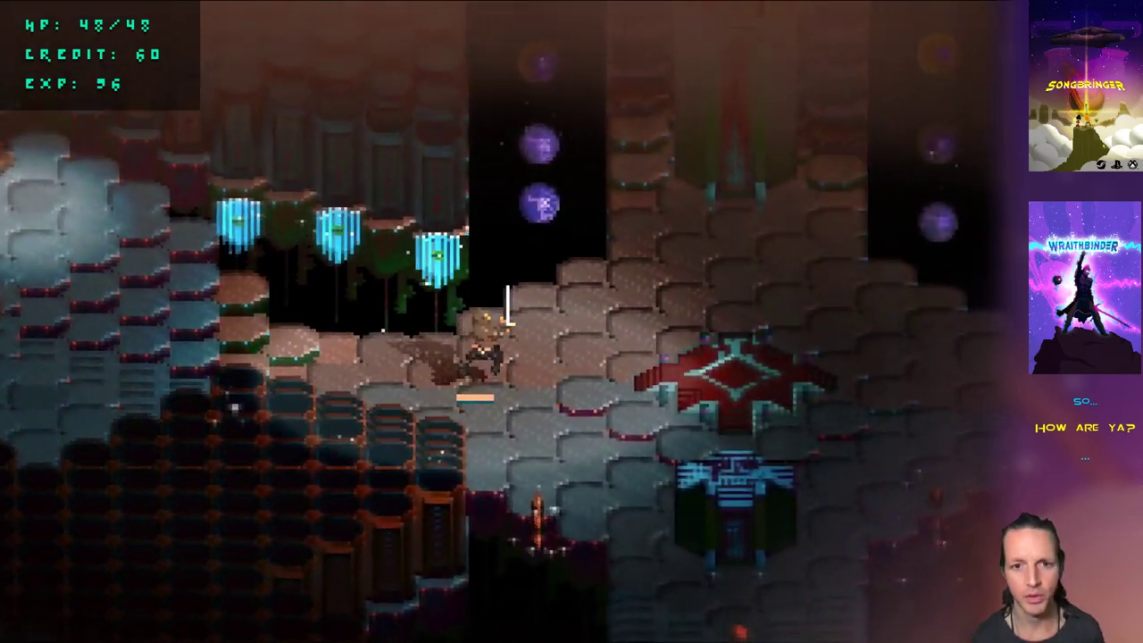
key("w")
key("Right")
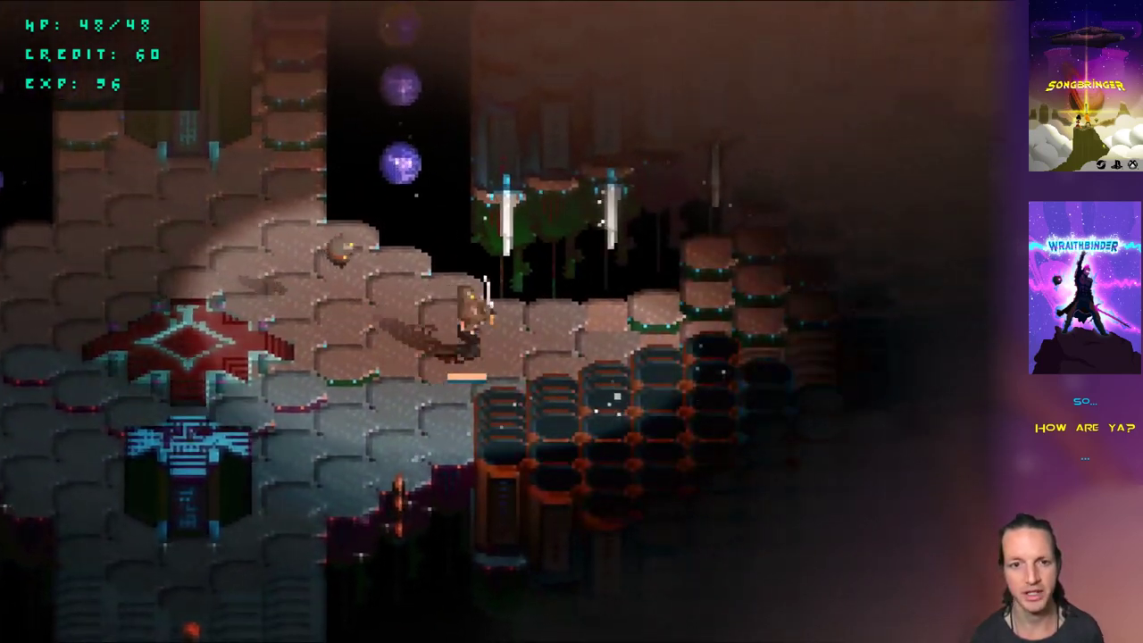
key("Left")
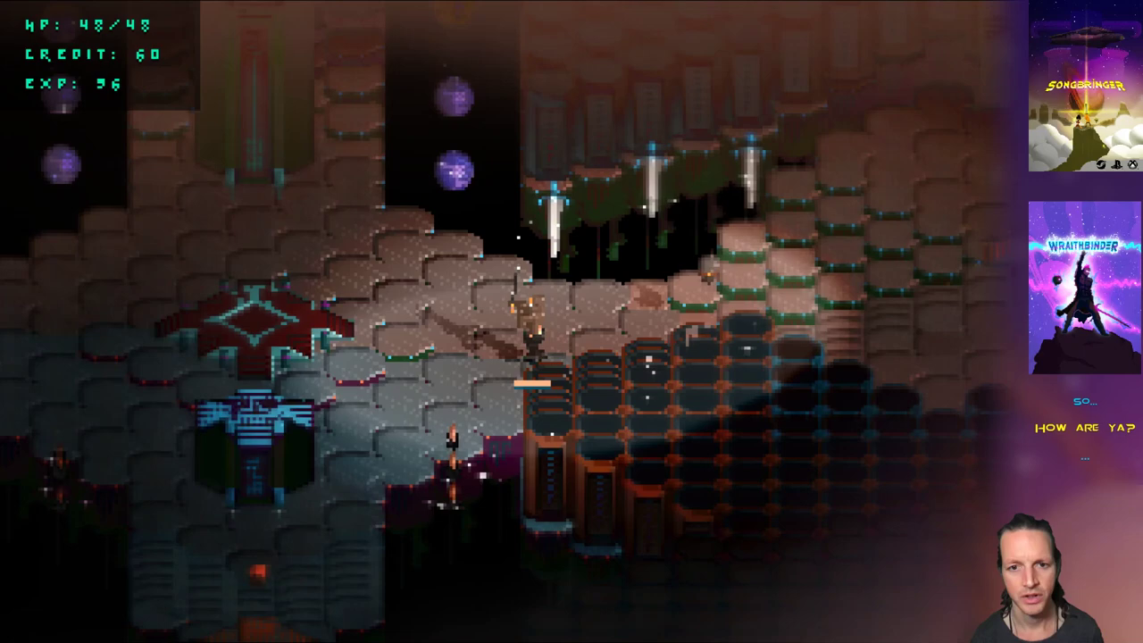
key("Left")
key("Up")
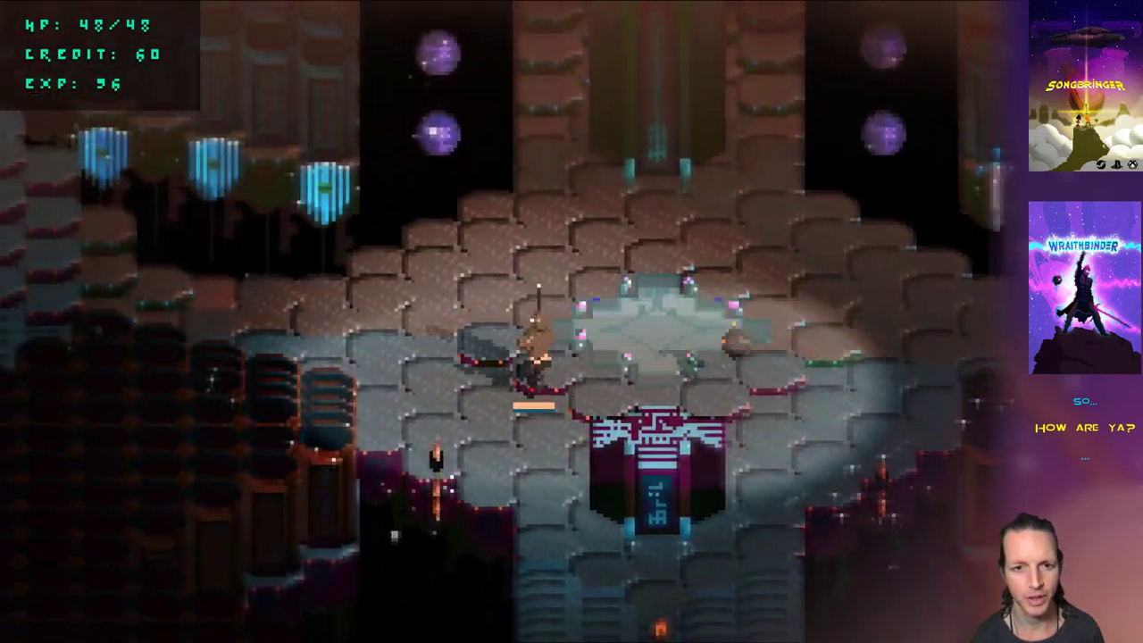
key("Up")
key("Left")
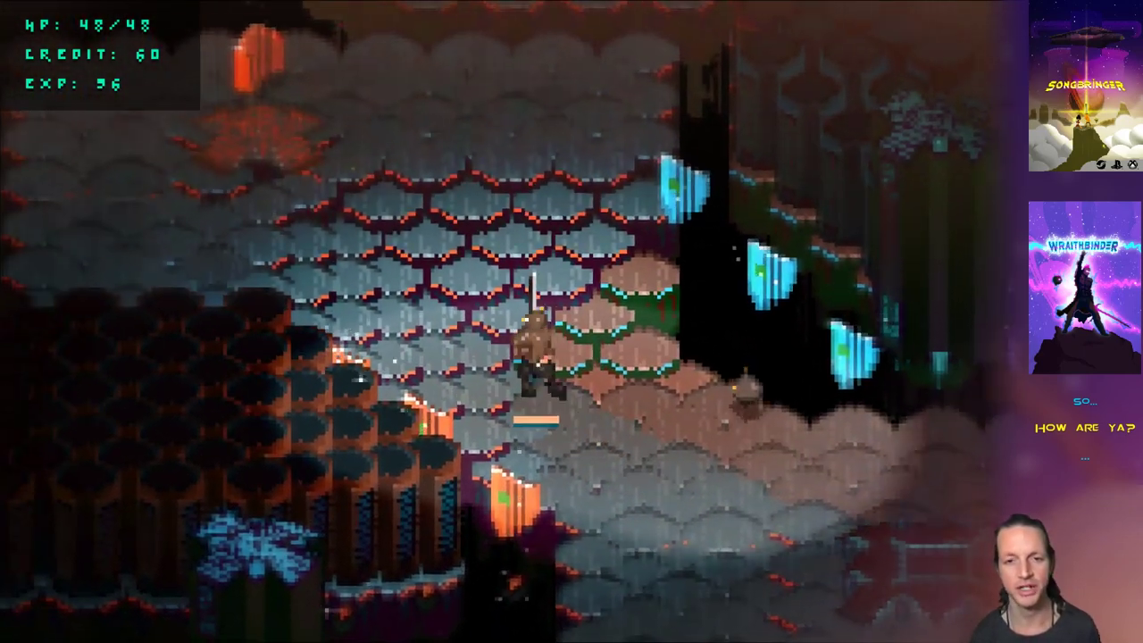
key("Up")
key("Left")
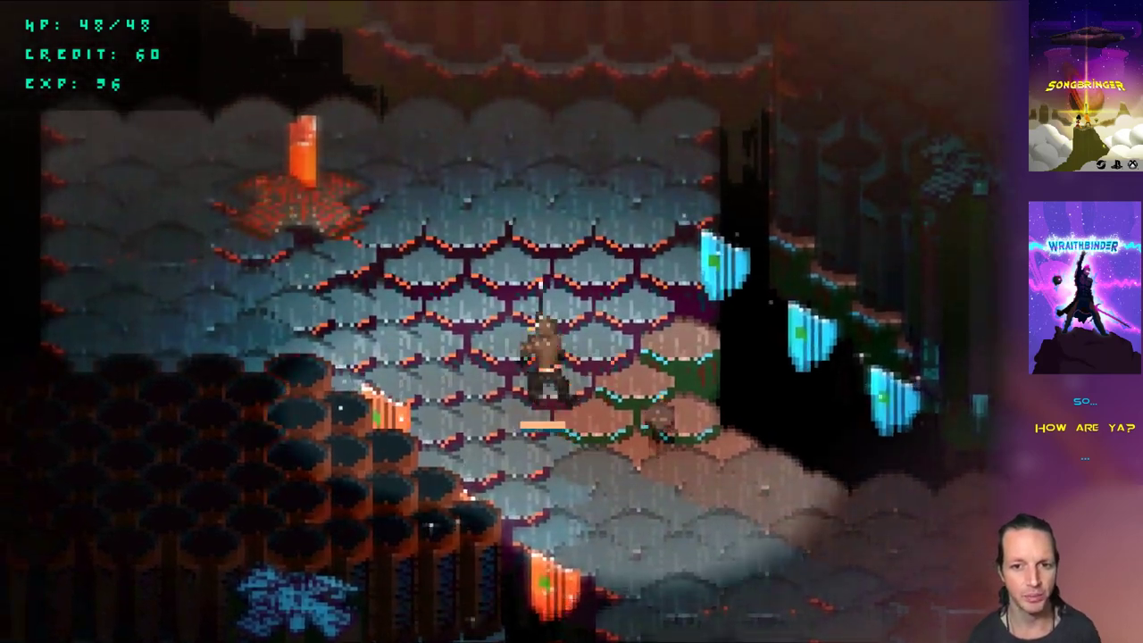
key("Right")
key("Up")
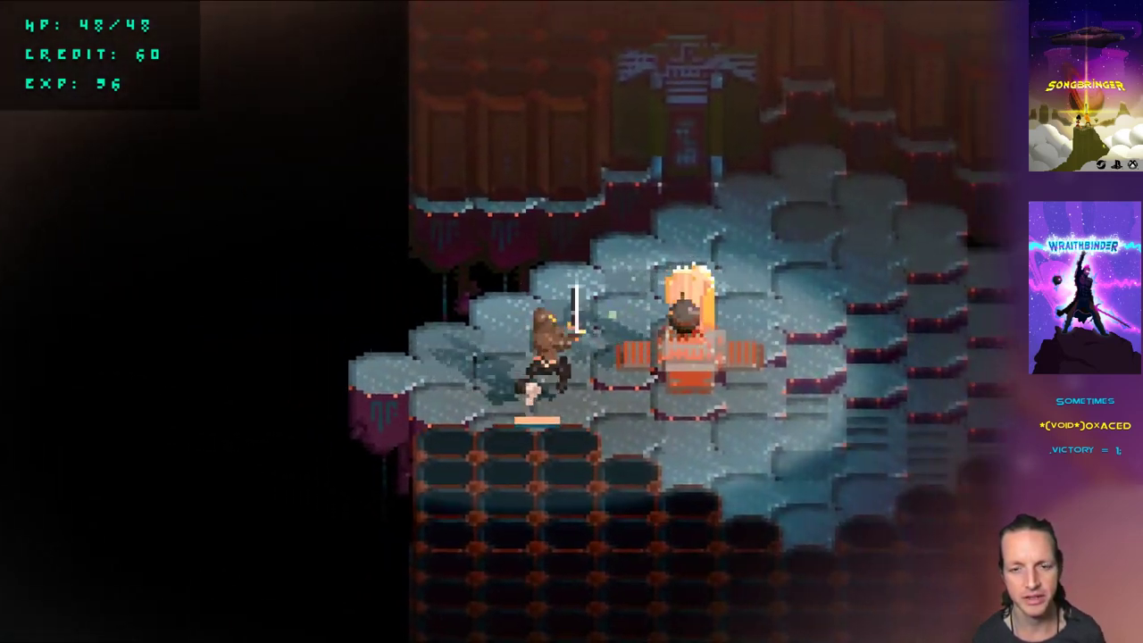
key("e")
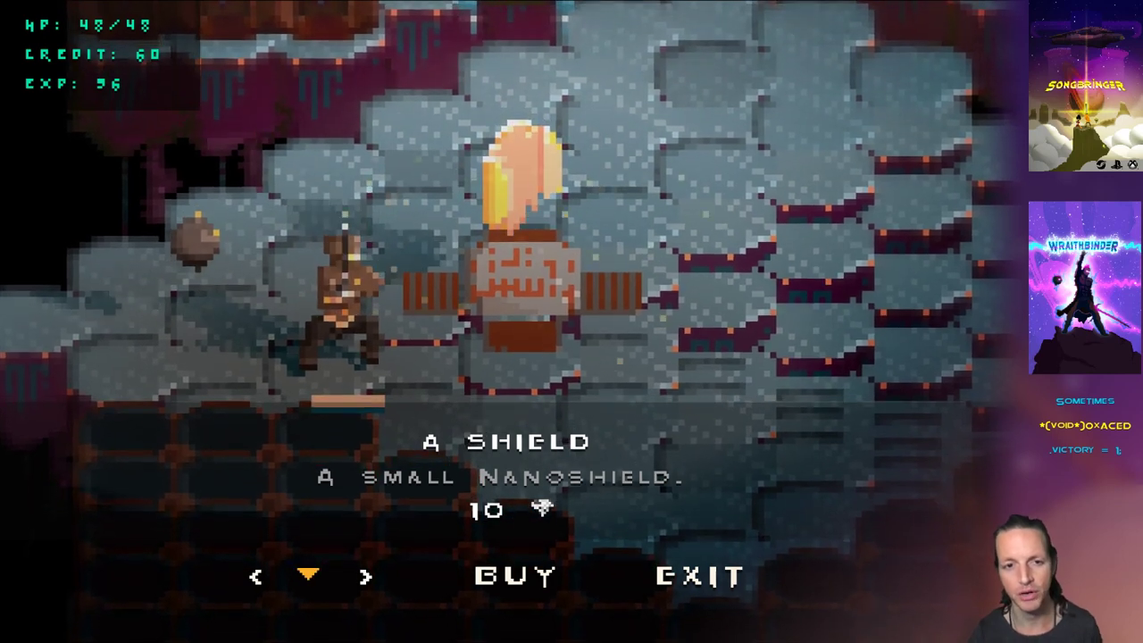
Switch to Blender, play back the PlayerRunA animation, and return the playhead to frame 0
key("super+Tab")
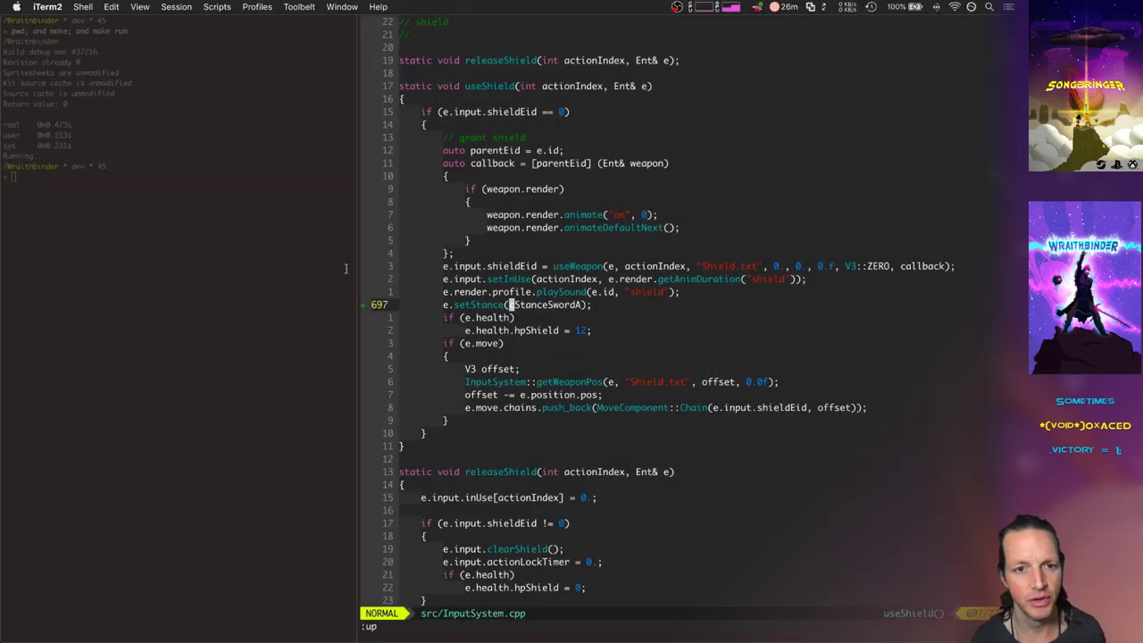
key("super+Tab")
left_click(309, 359)
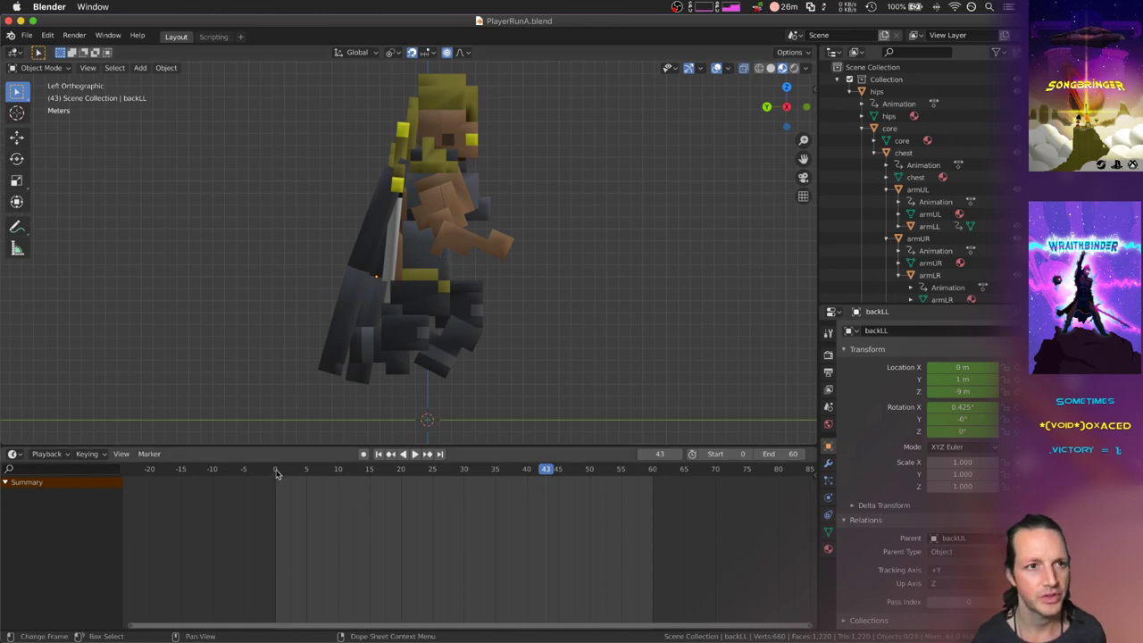
left_click(27, 35)
mouse_move(58, 74)
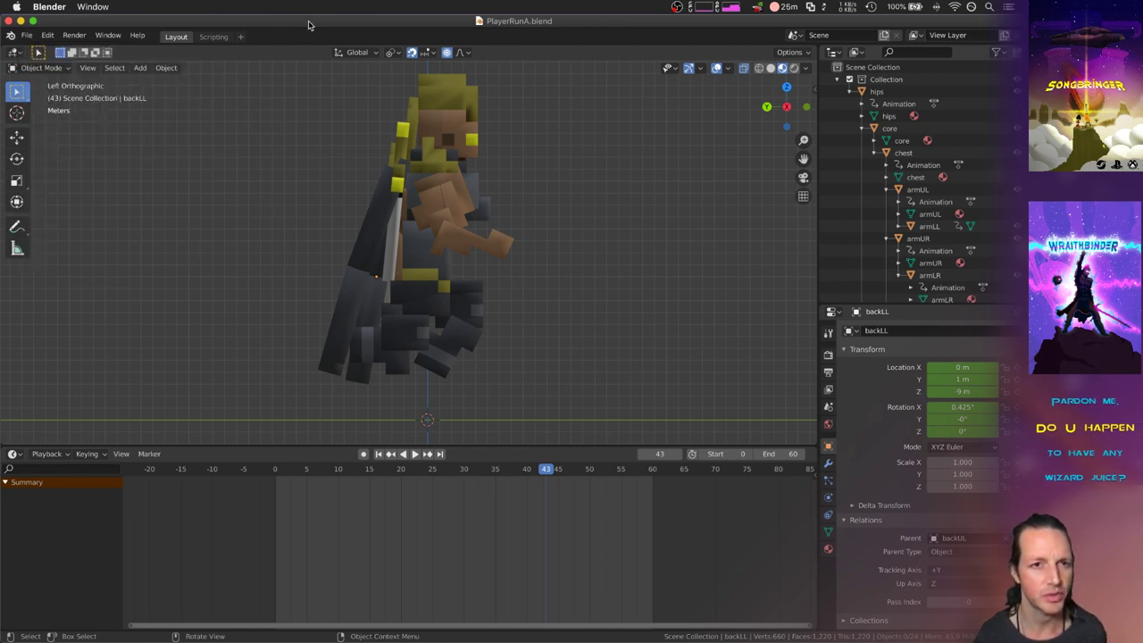
key("space")
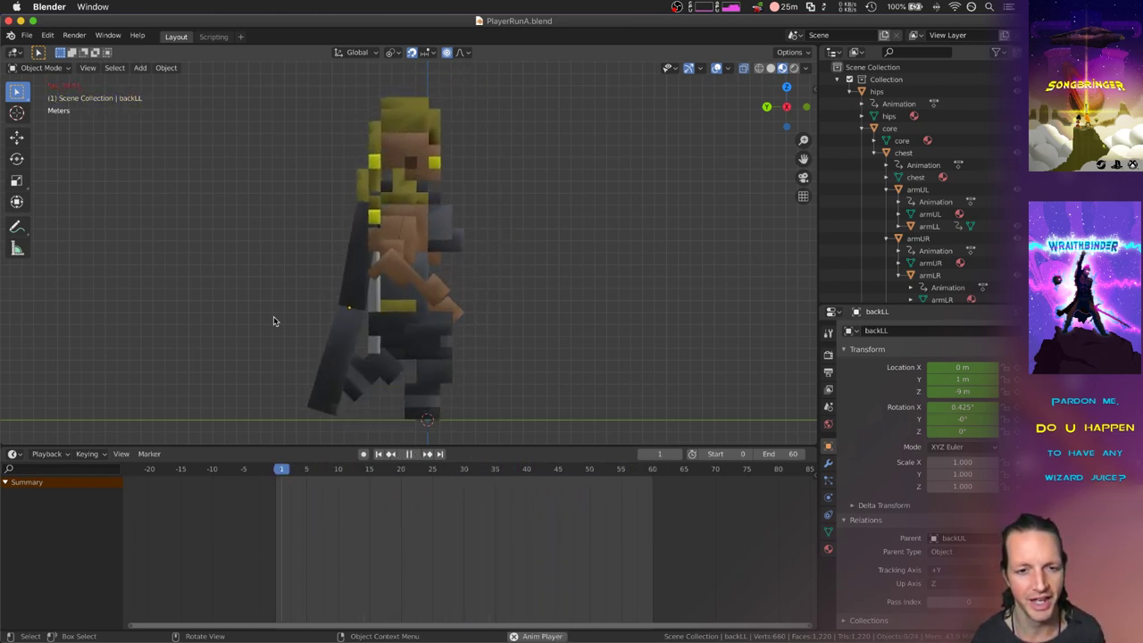
left_click(275, 470)
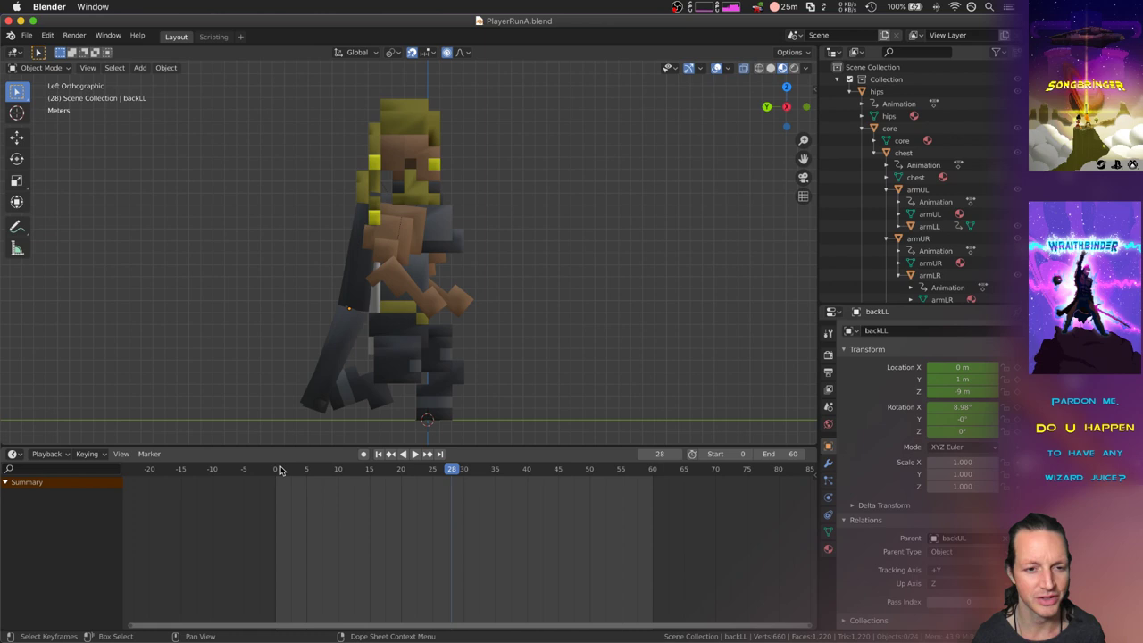
mouse_move(275, 470)
left_mouse_down()
mouse_move(502, 489)
mouse_move(654, 484)
mouse_move(273, 471)
left_mouse_up()
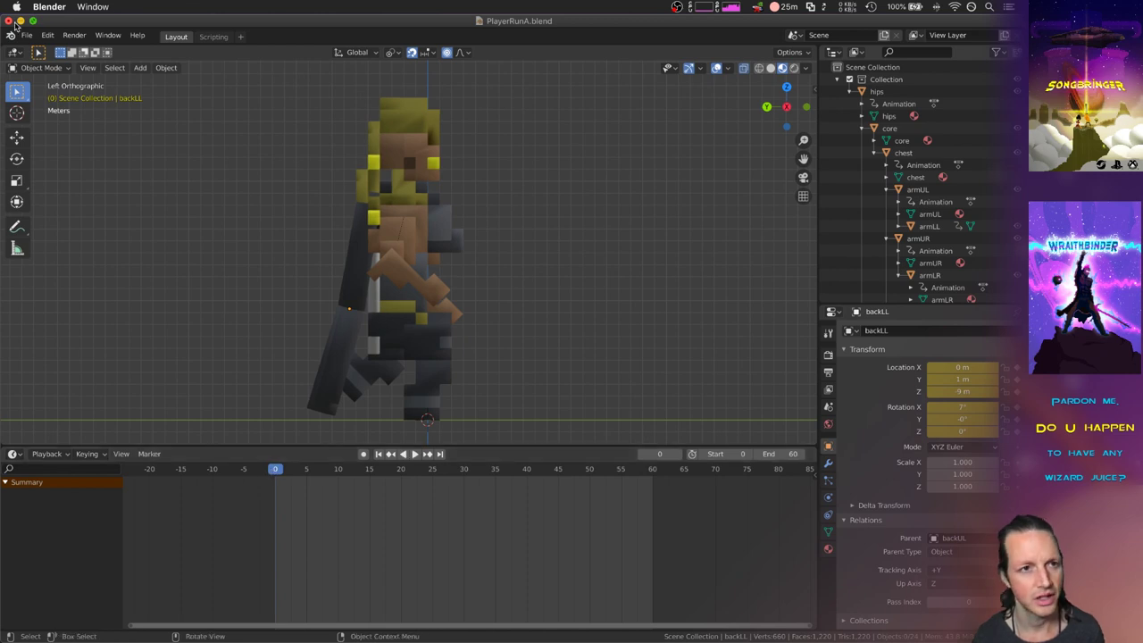
Open the recent file PlayerIdleA.blend without saving the changes to PlayerRunA
left_click(25, 38)
mouse_move(116, 76)
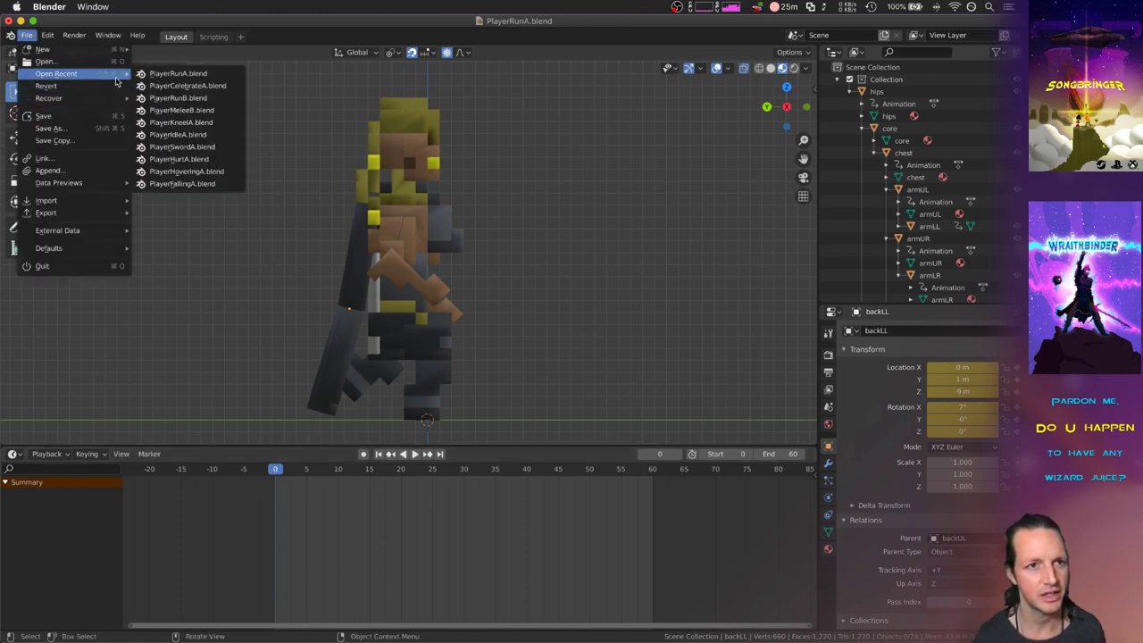
left_click(177, 134)
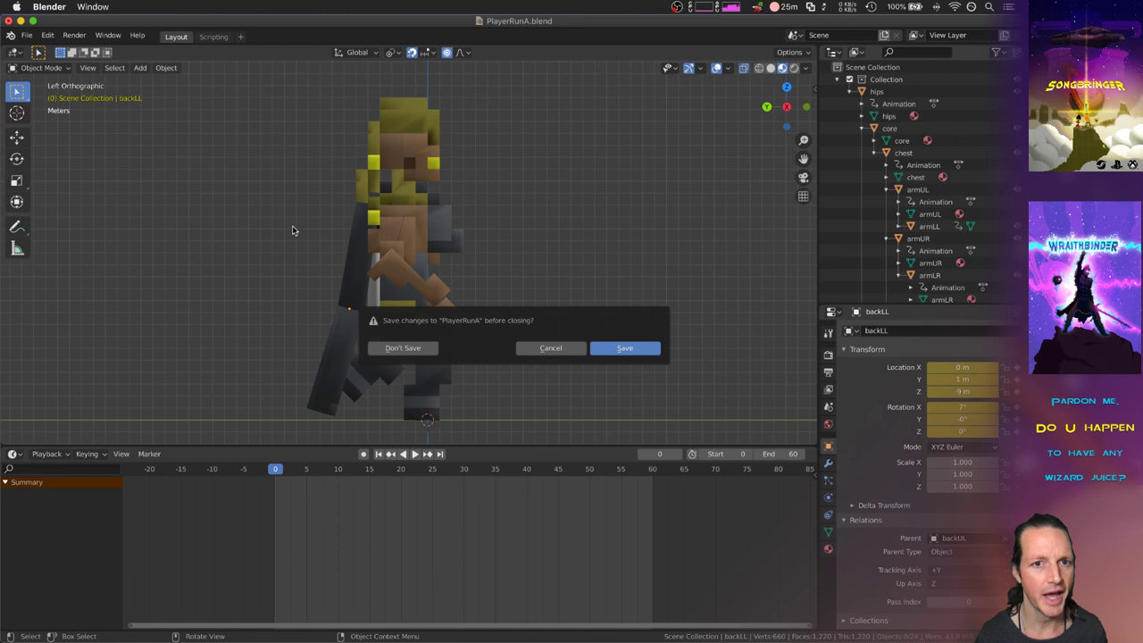
left_click(406, 348)
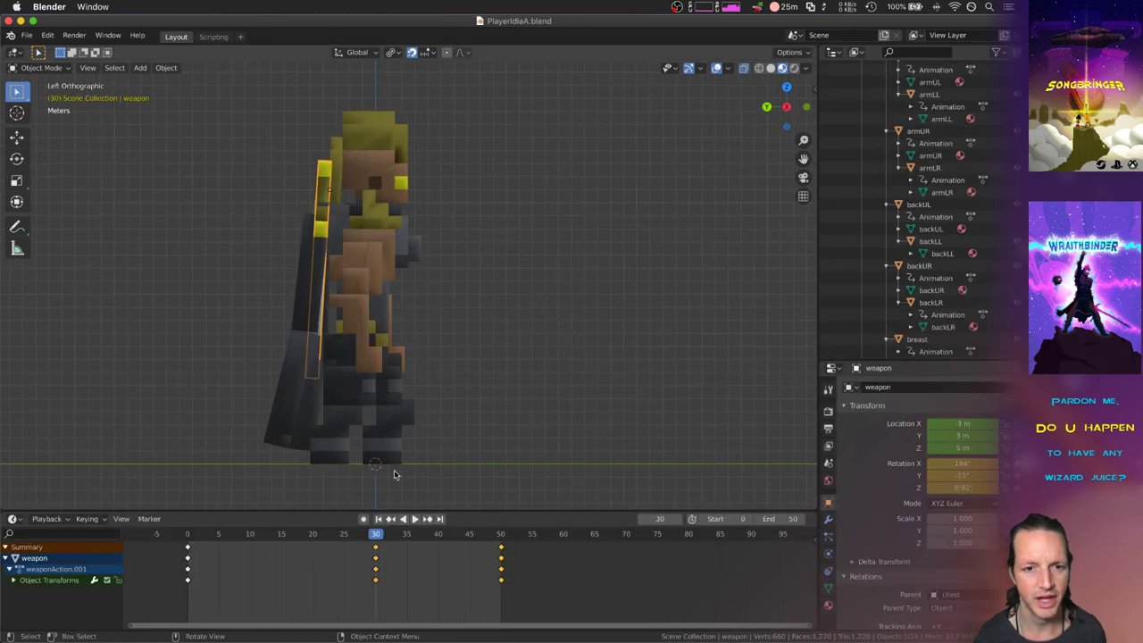
Play the idle animation from frame 0, viewing the character from the front, and select the breast object
left_click_drag(365, 533, 188, 534)
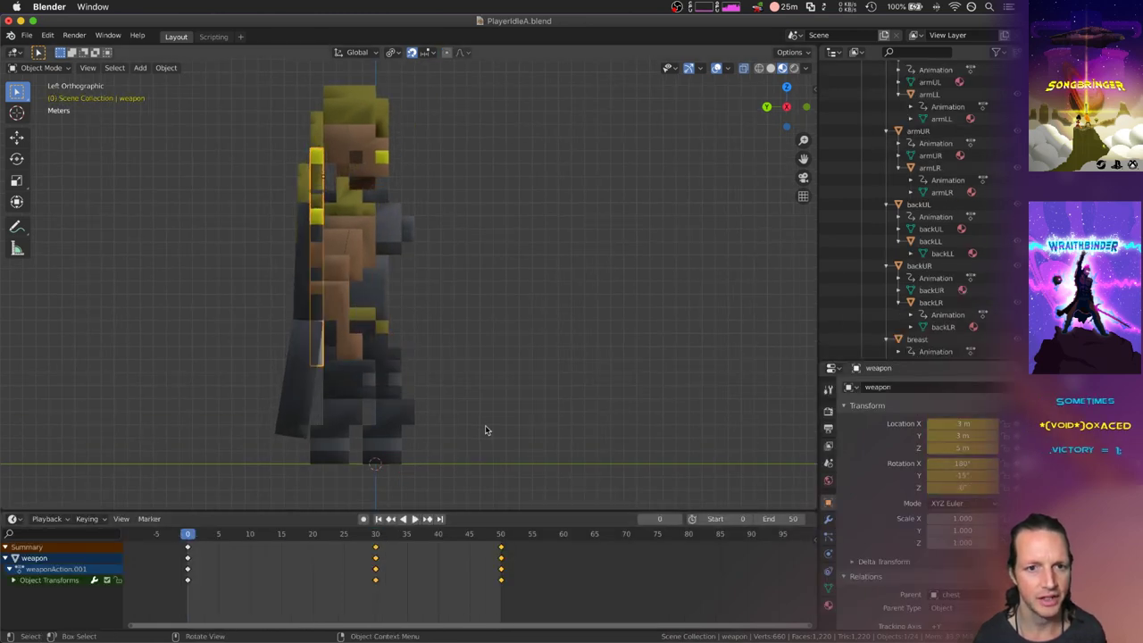
left_click_drag(485, 427, 409, 438)
left_click(354, 284)
key("space")
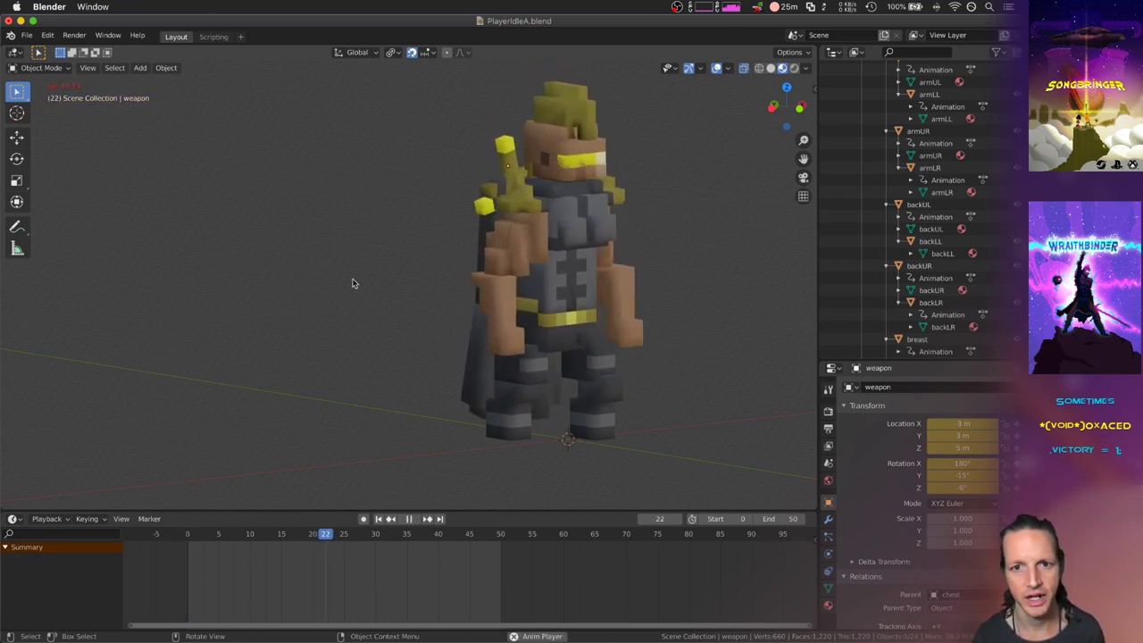
key("space")
left_click(576, 219)
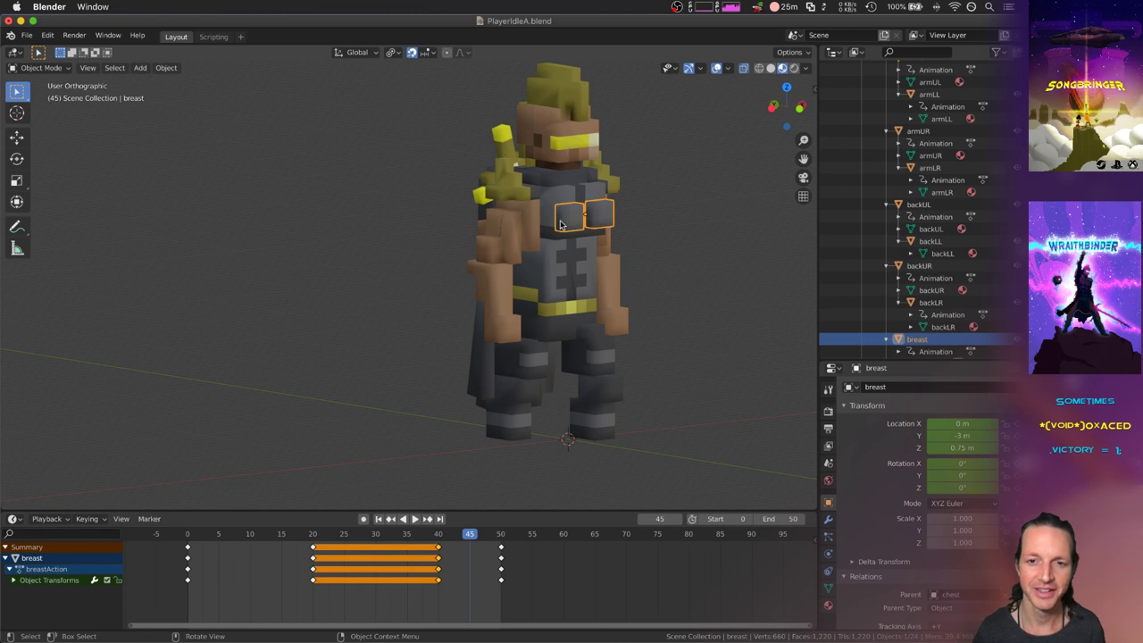
Open PlayerIdleB.blend from the Wraithbinder art/blender folder without saving the changes to PlayerIdleA
left_click(26, 35)
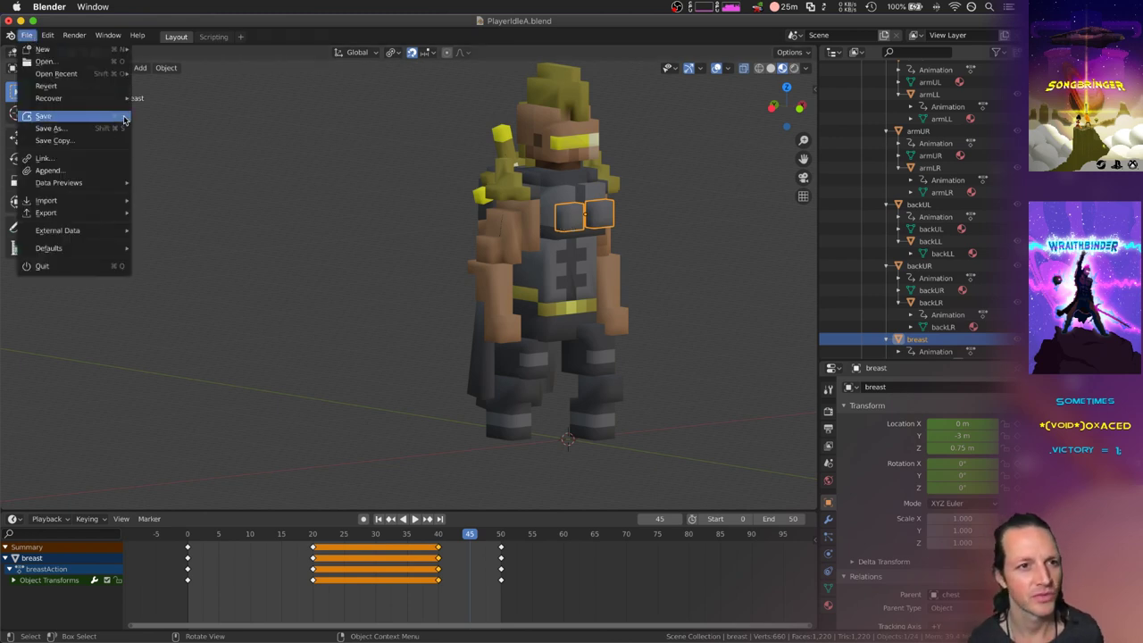
mouse_move(107, 77)
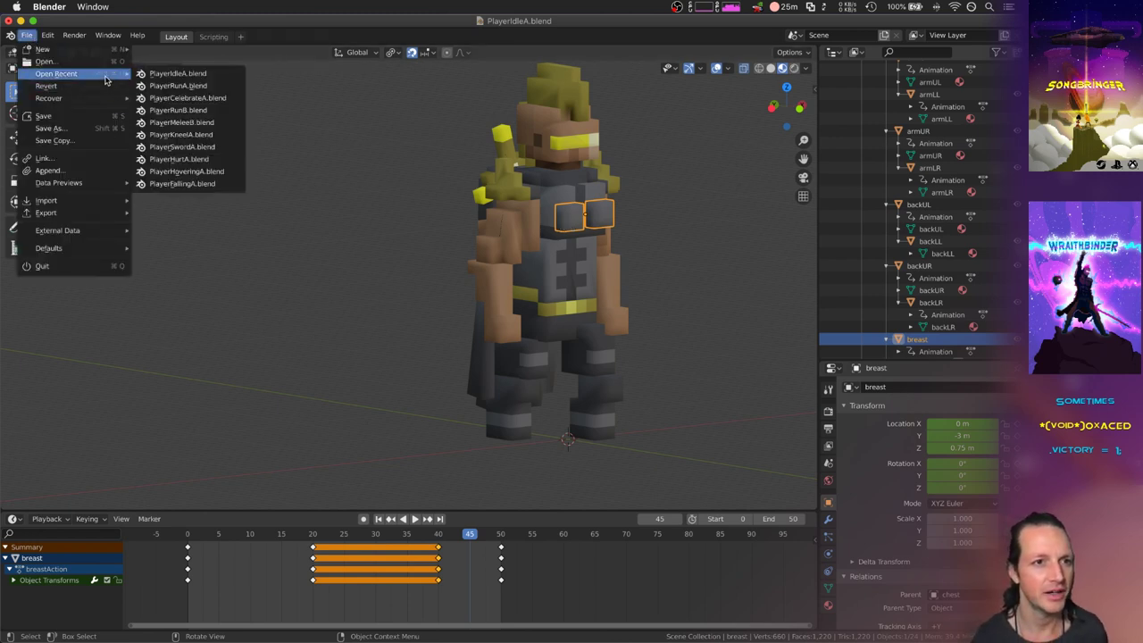
left_click(240, 86)
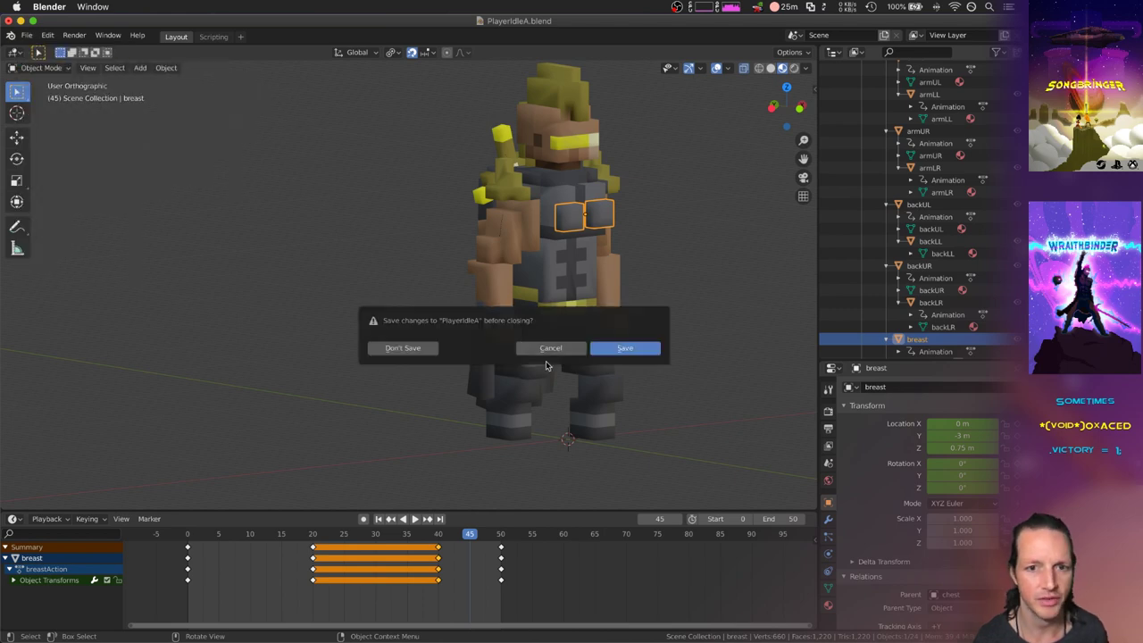
left_click(427, 349)
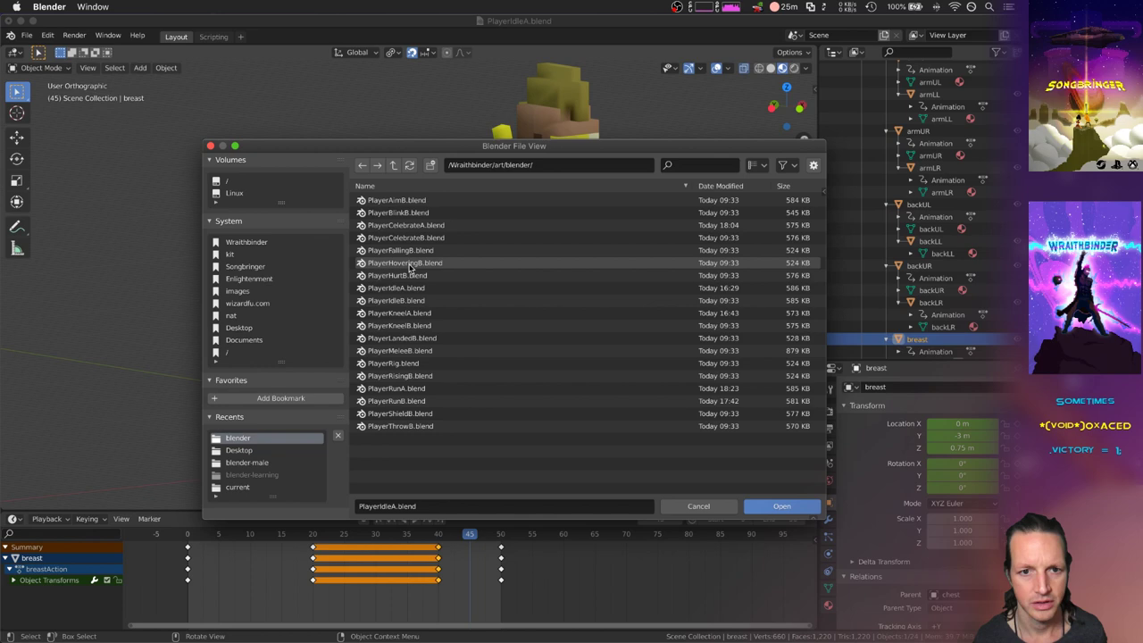
left_click(404, 301)
double_click(404, 301)
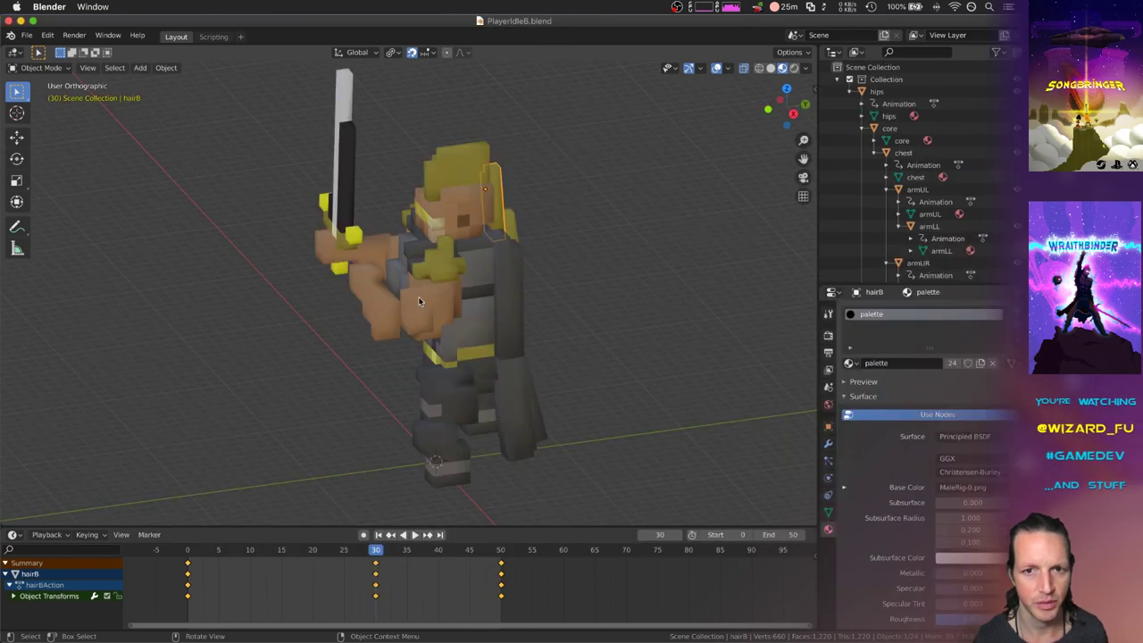
Play the sword-drawn idle animation, viewing the character from the front
left_click_drag(384, 300, 476, 334)
left_click(544, 329)
key("space")
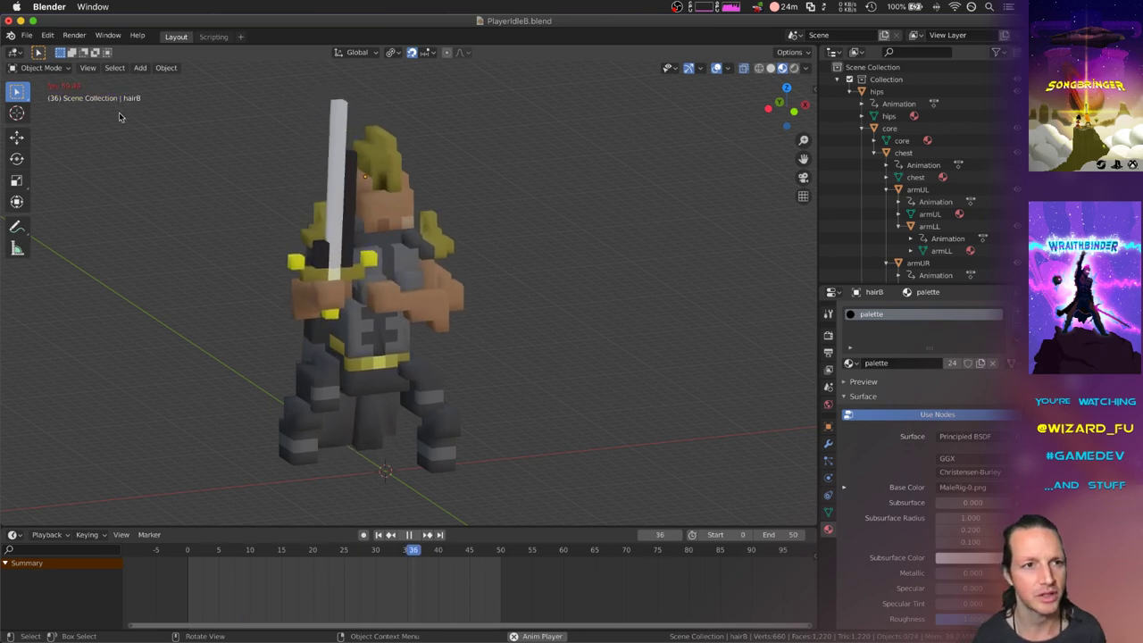
Stop the idle animation and compare the PlayerIdleA.blend and PlayerIdleB.blend file entries in Finder's blender folder
key("space")
key("super+Tab")
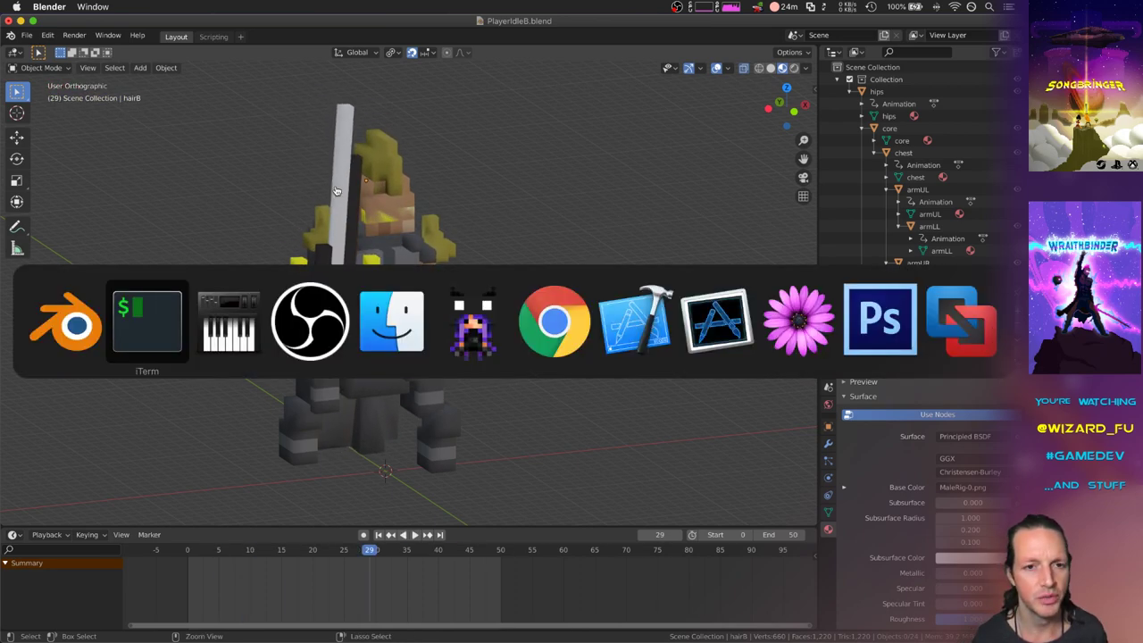
left_click(392, 370)
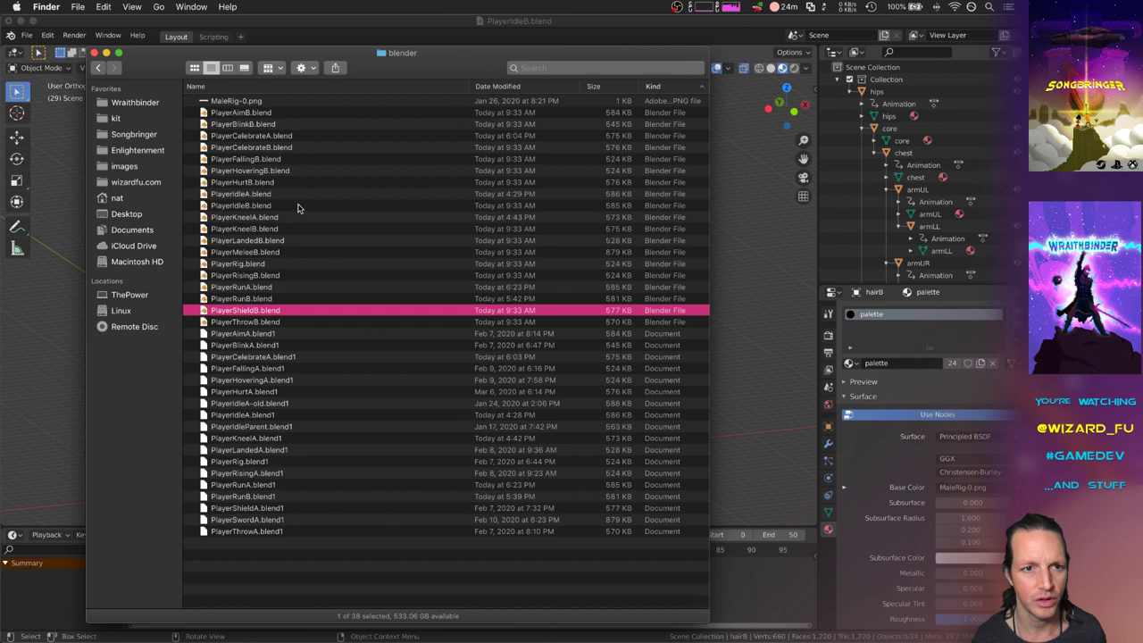
left_click(266, 195)
left_click(268, 206)
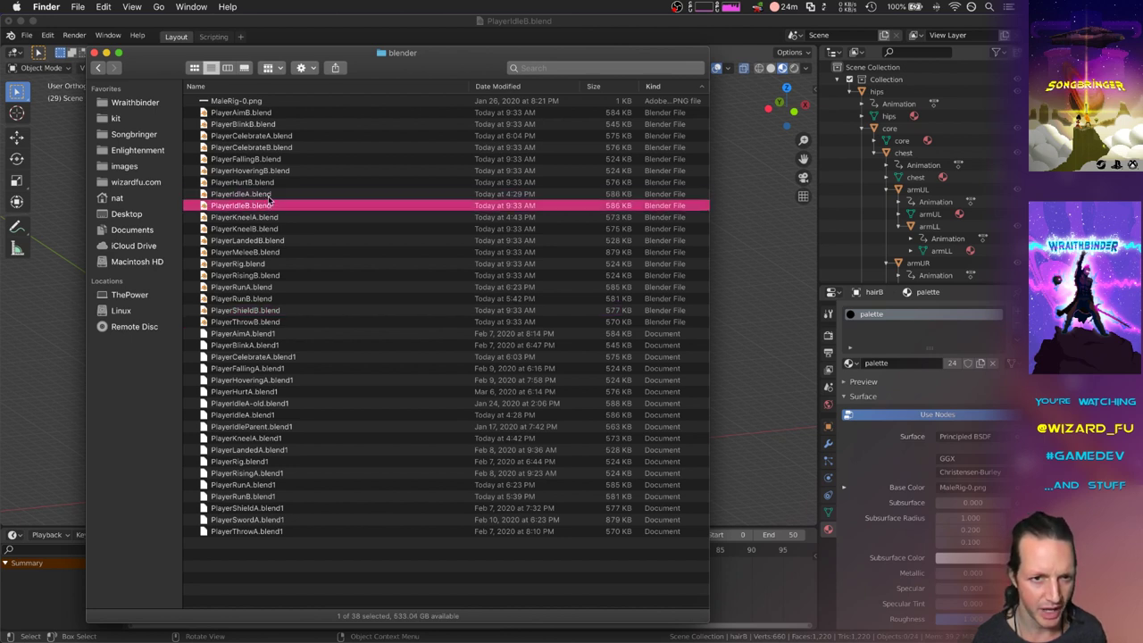
left_click(267, 195)
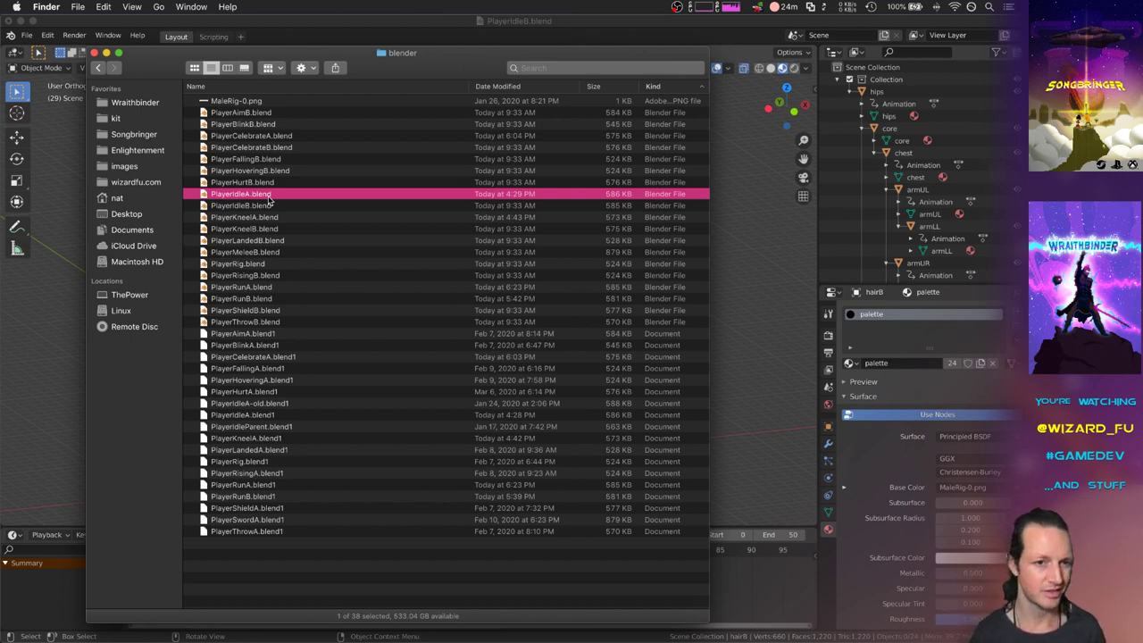
left_click(360, 28)
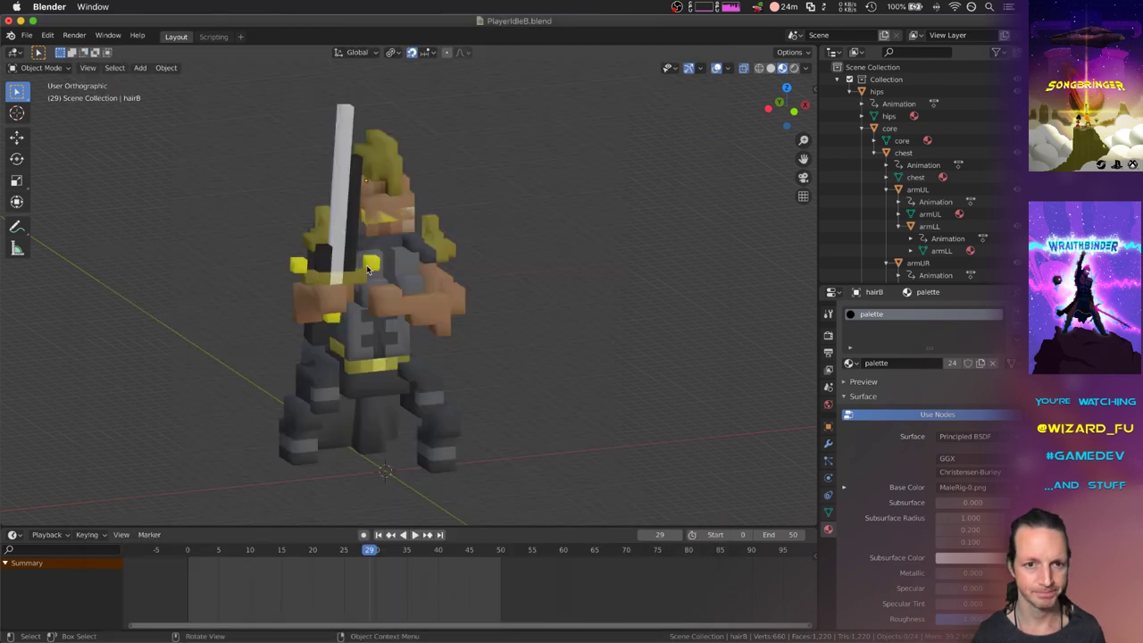
key("super+Tab")
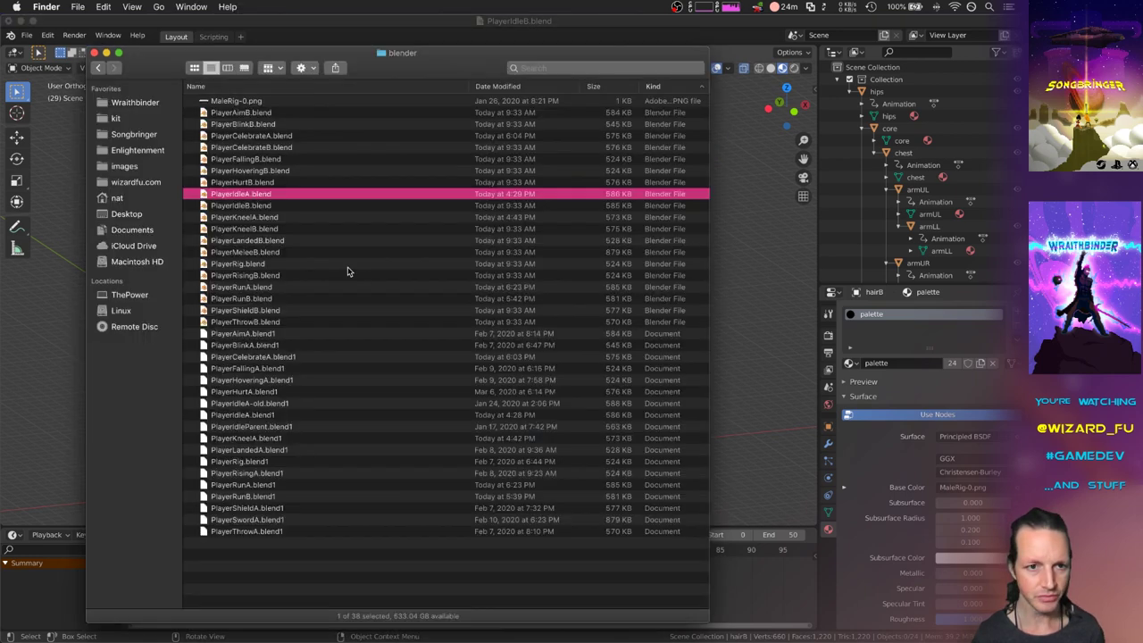
left_click(338, 40)
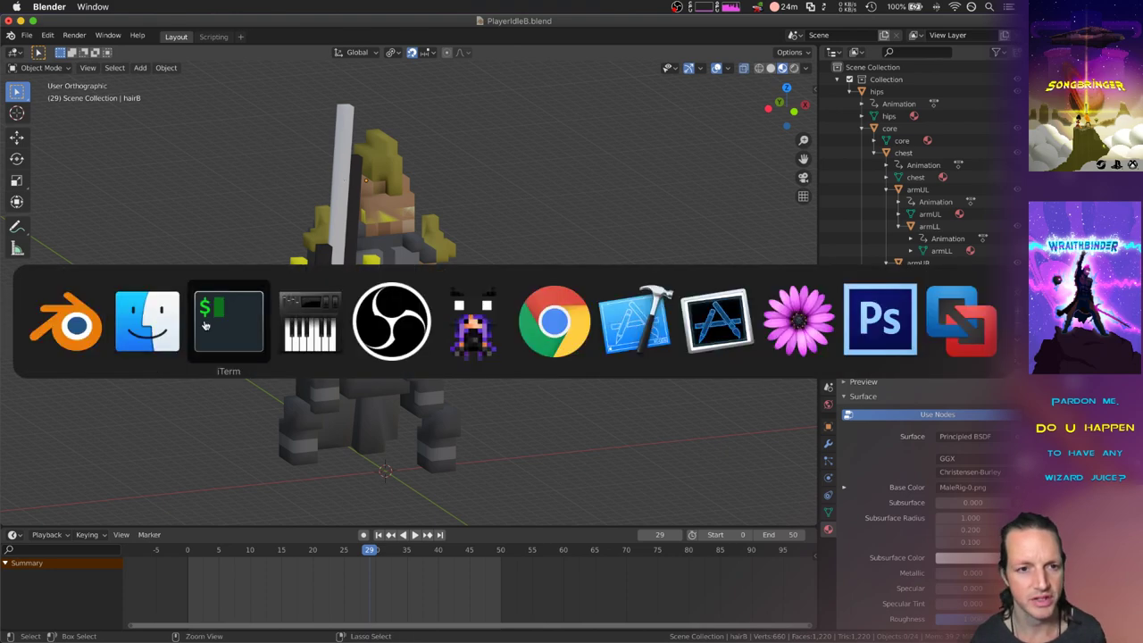
Switch to iTerm, save src/InputSystem.cpp, and build and run the game
left_click(206, 326)
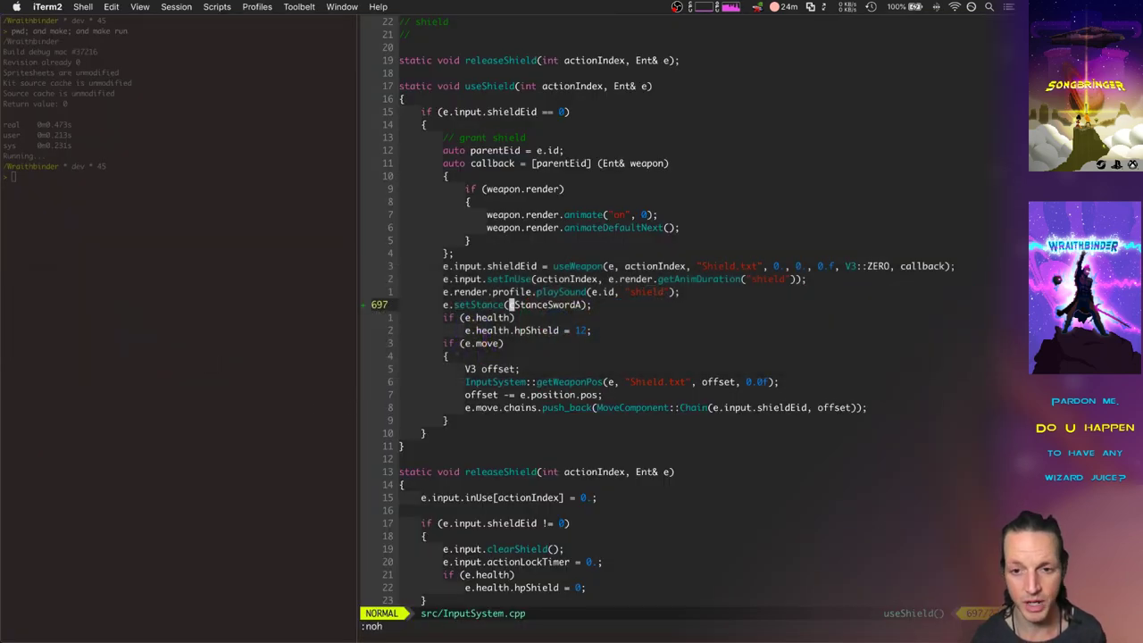
type(":up")
key("Return")
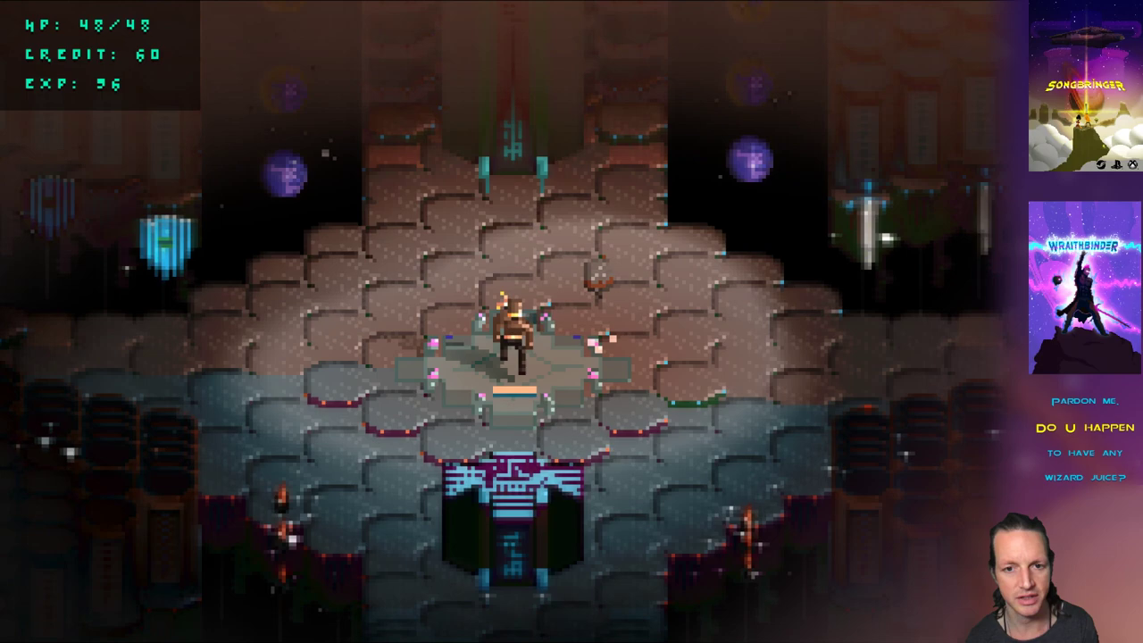
Browse the shield and helmet in the shield shop, exit without buying, walk towards the sword shop, and quit the game
key("Left")
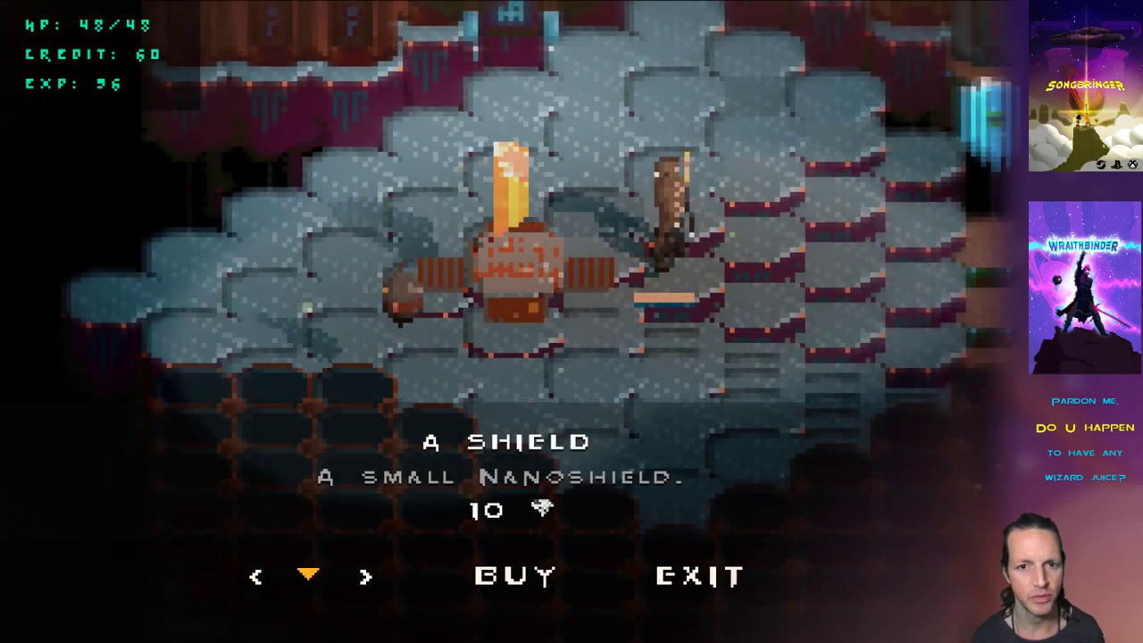
key("Right")
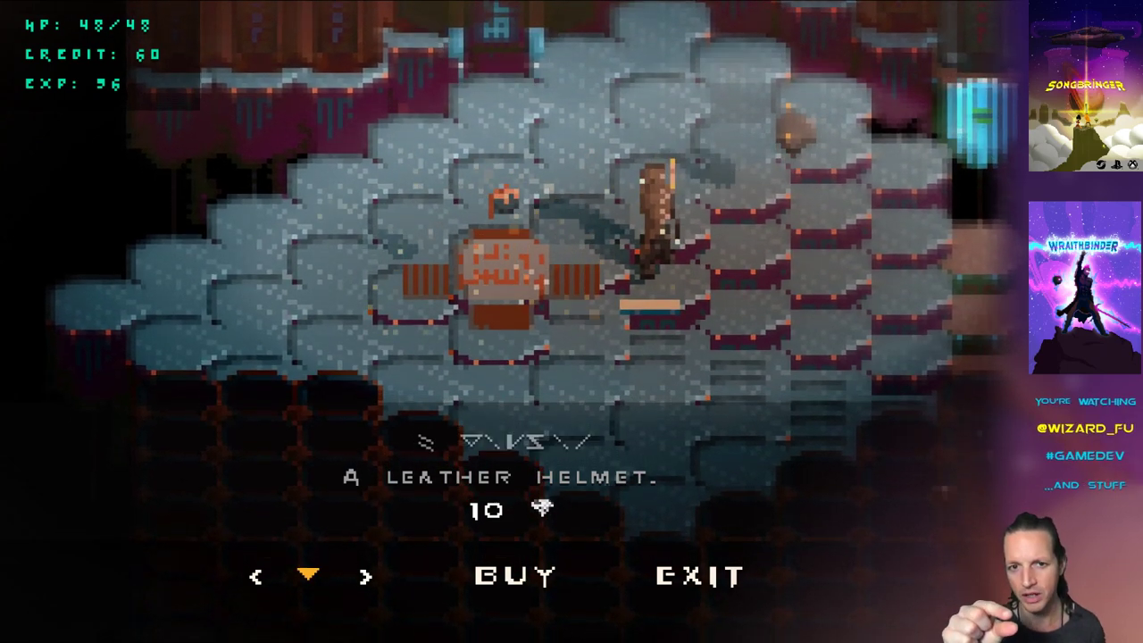
key("Right")
key("Right")
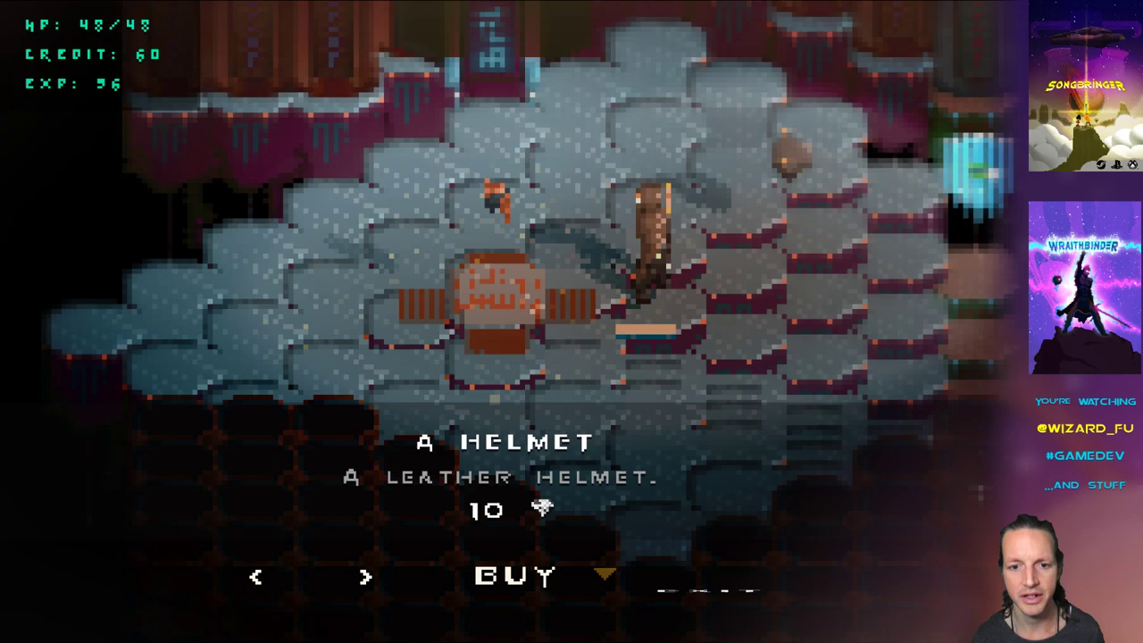
key("Return")
key("Right")
key("Up")
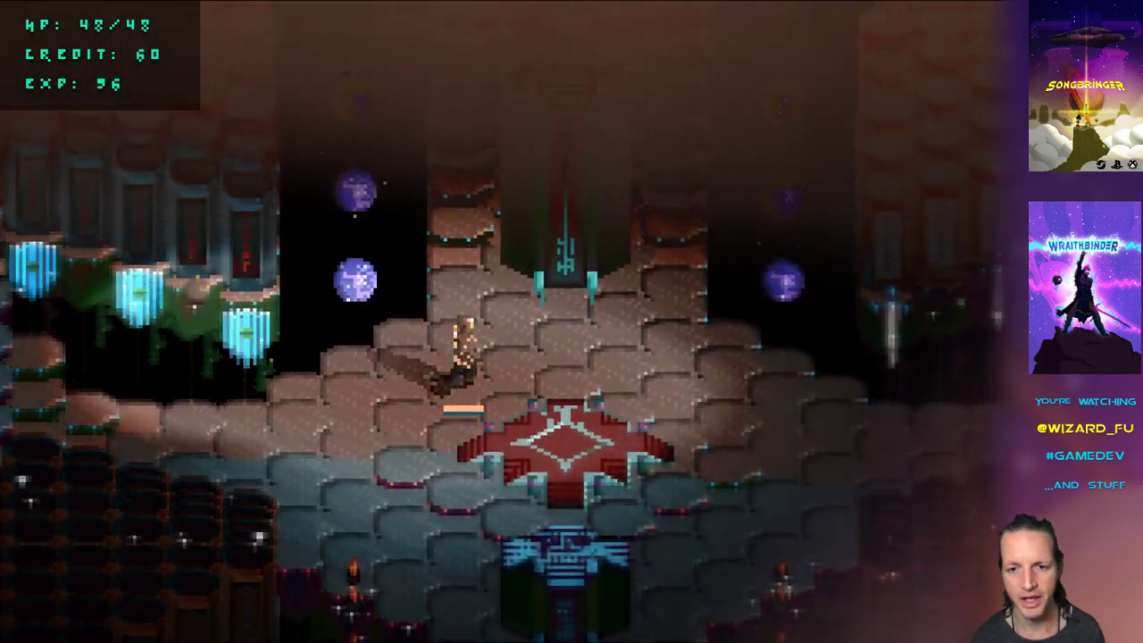
key("Right")
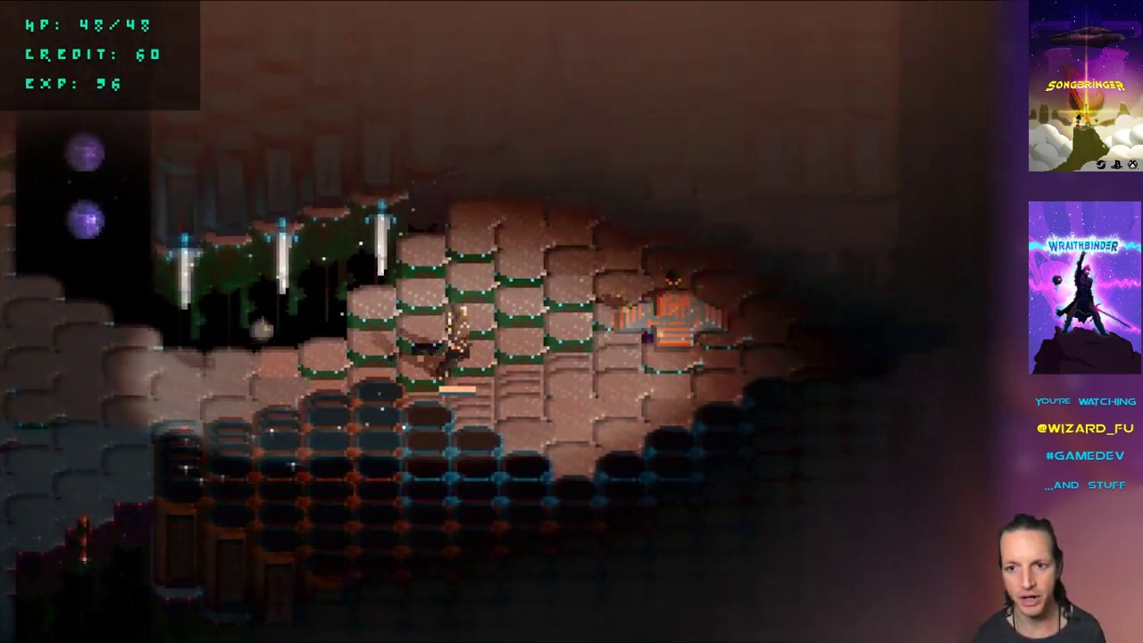
key("super+q")
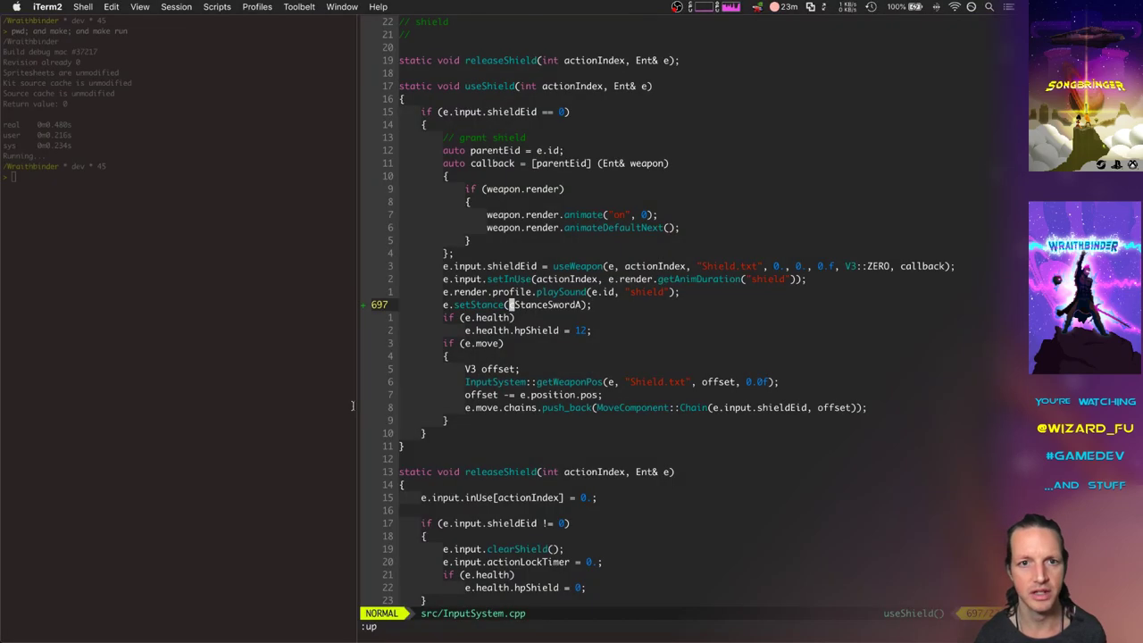
Open Saves.txt, delete the sword0 entry from crew0's items, and save the file
type("Saves.txt")
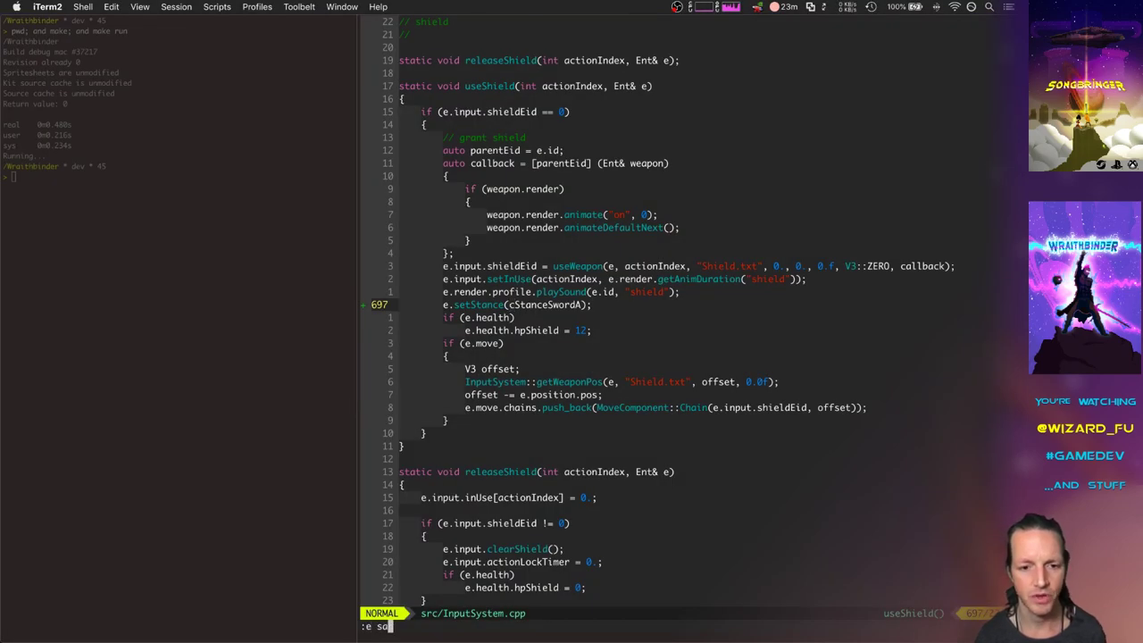
key("Return")
key("g")
key("g")
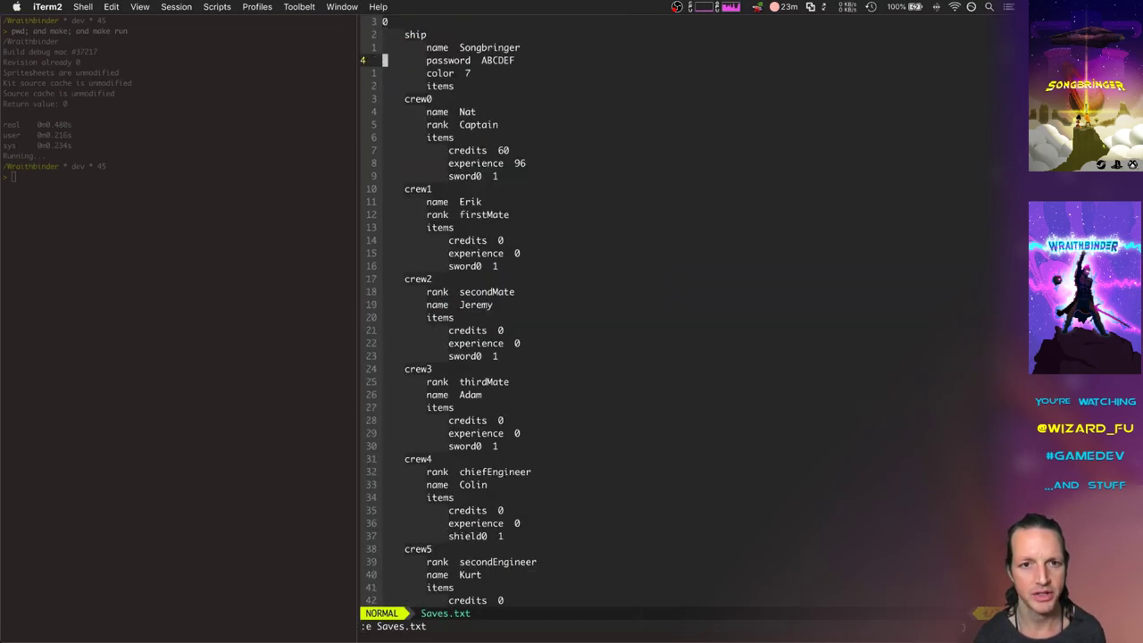
key("d")
key("d")
type(":up")
key("Return")
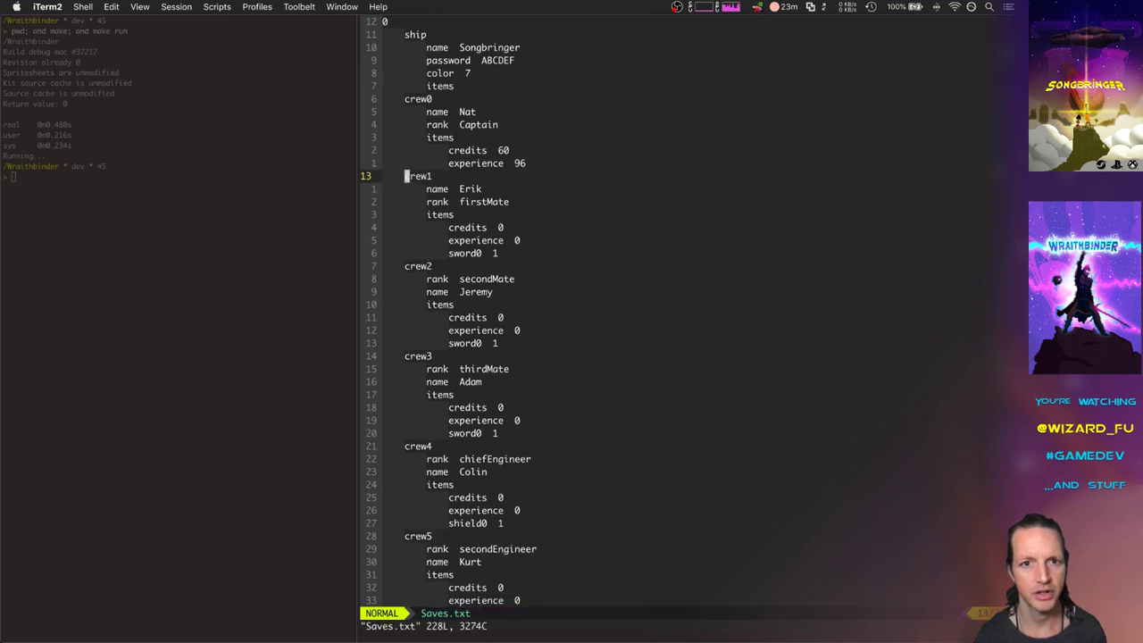
type(":up")
key("Return")
Run the game again, view the straight Nanosword in the sword shop, and exit without buying it
key("super+alt+Left")
key("ctrl+l")
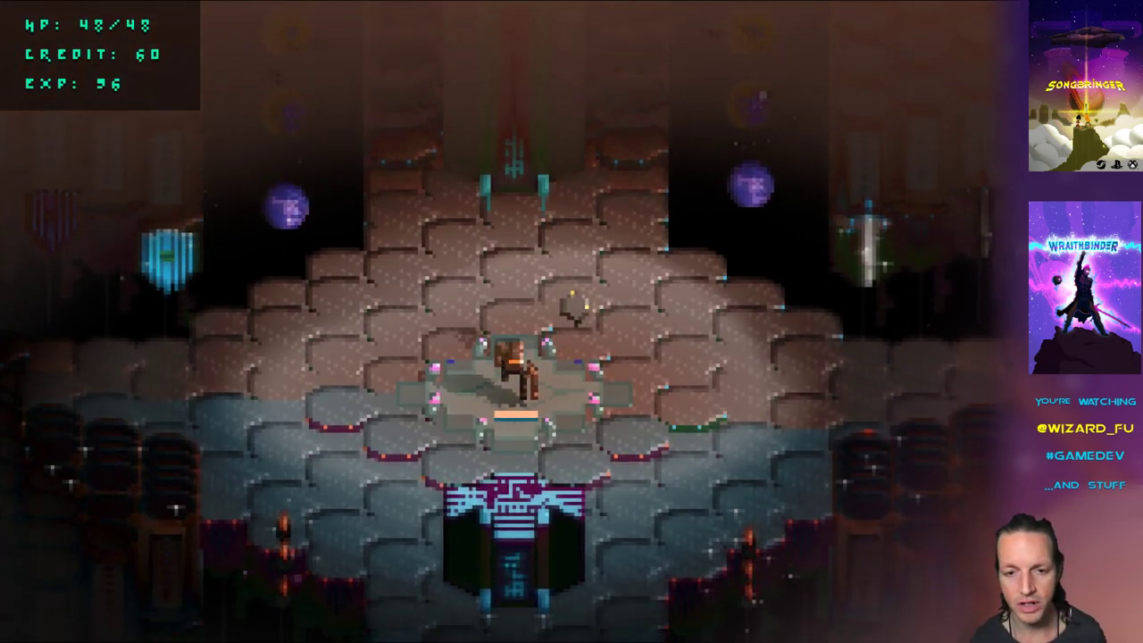
key("d")
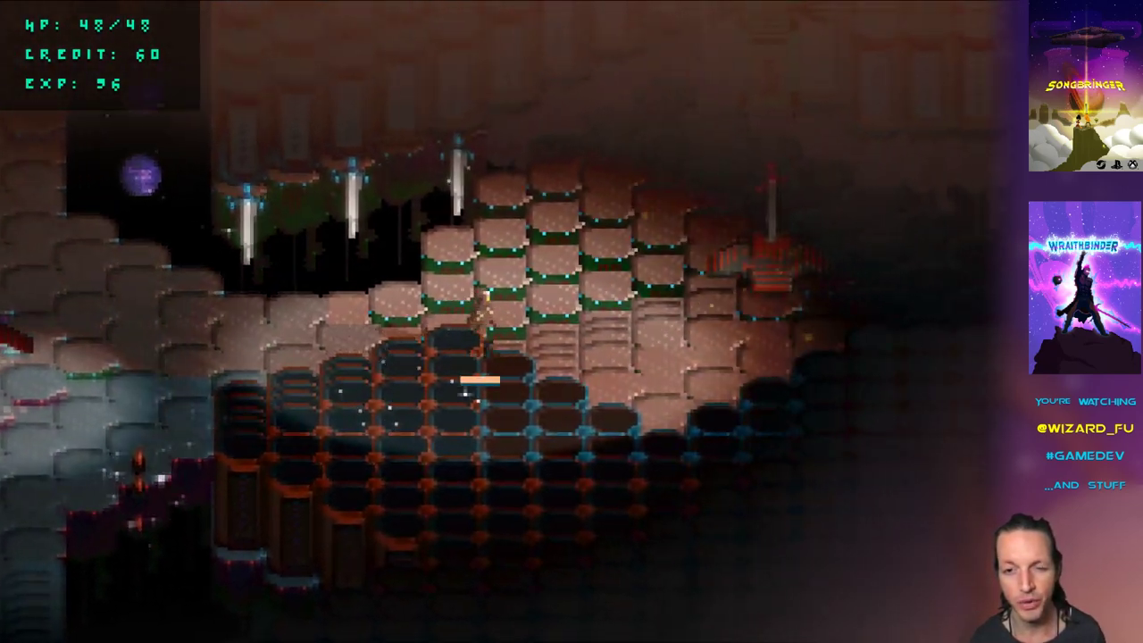
key("d")
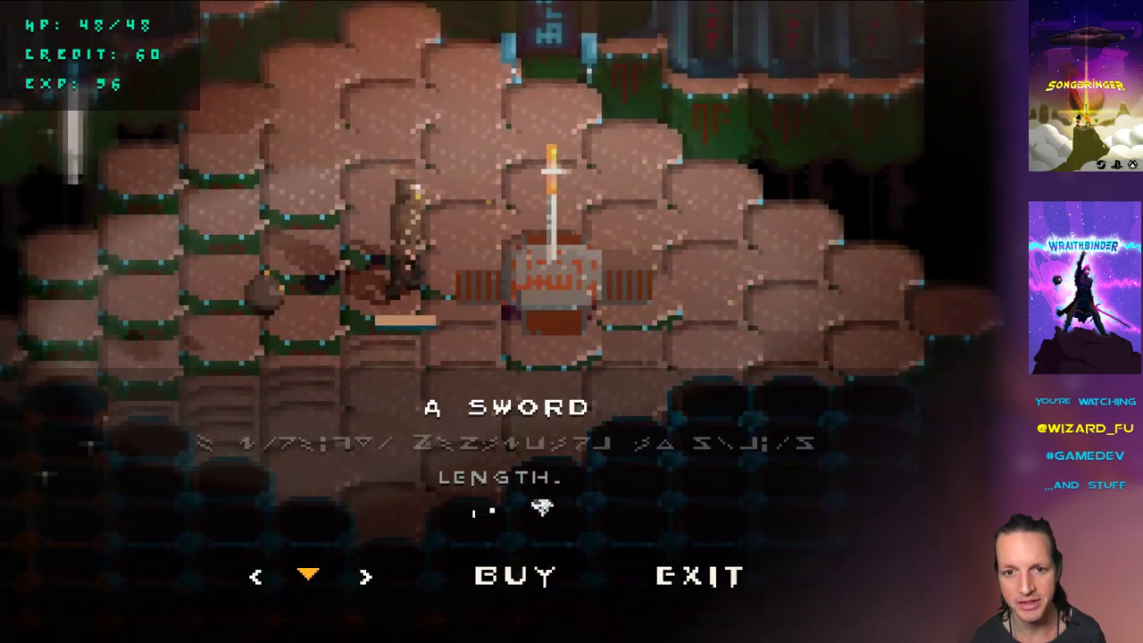
key("d")
key("d")
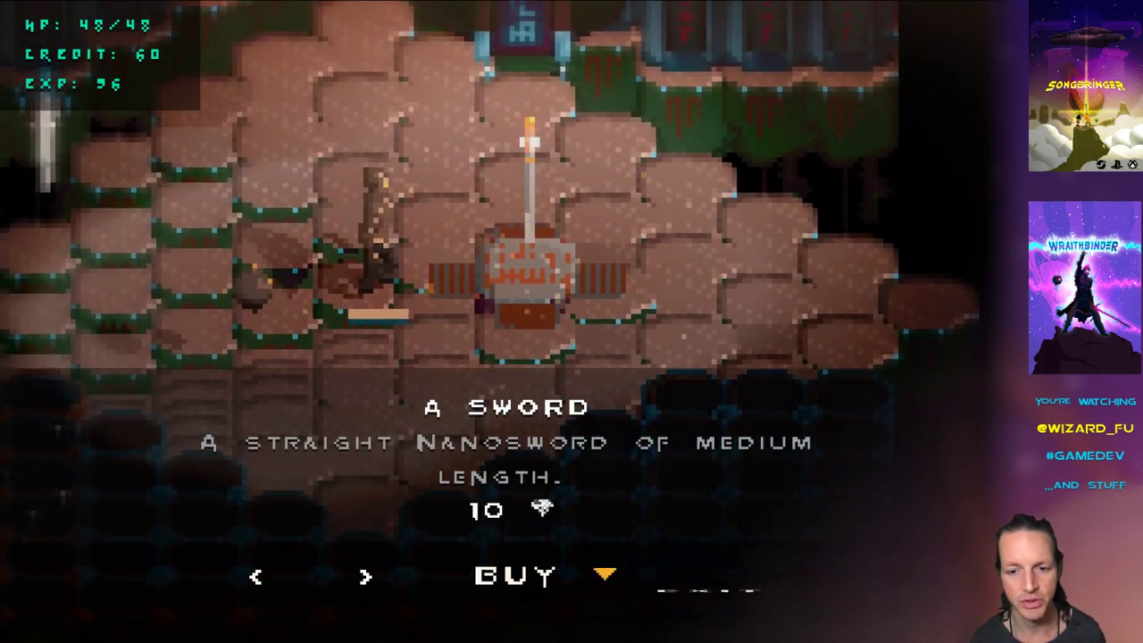
key("Return")
key("a")
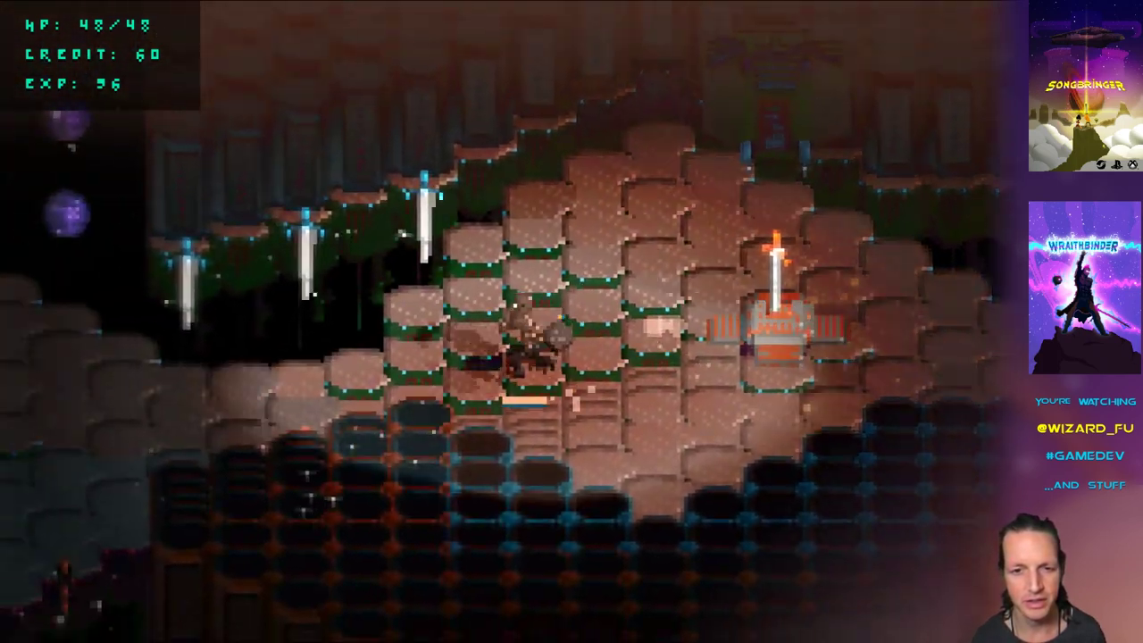
Walk away from the sword shop and back, and buy the straight Nanosword for 10 credits
key("a")
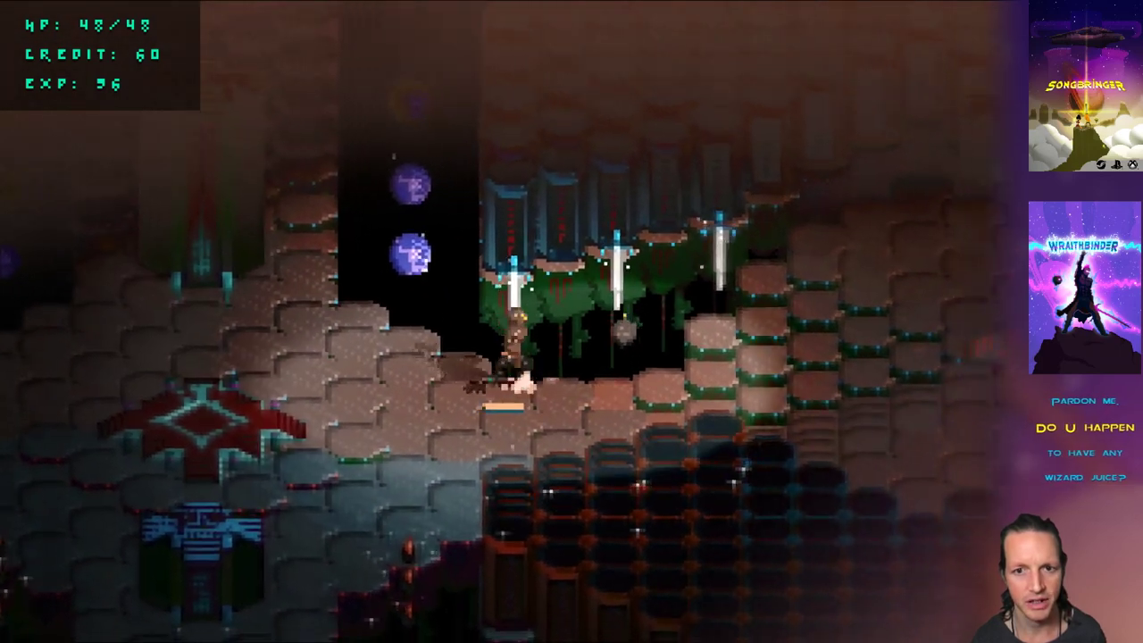
key("d")
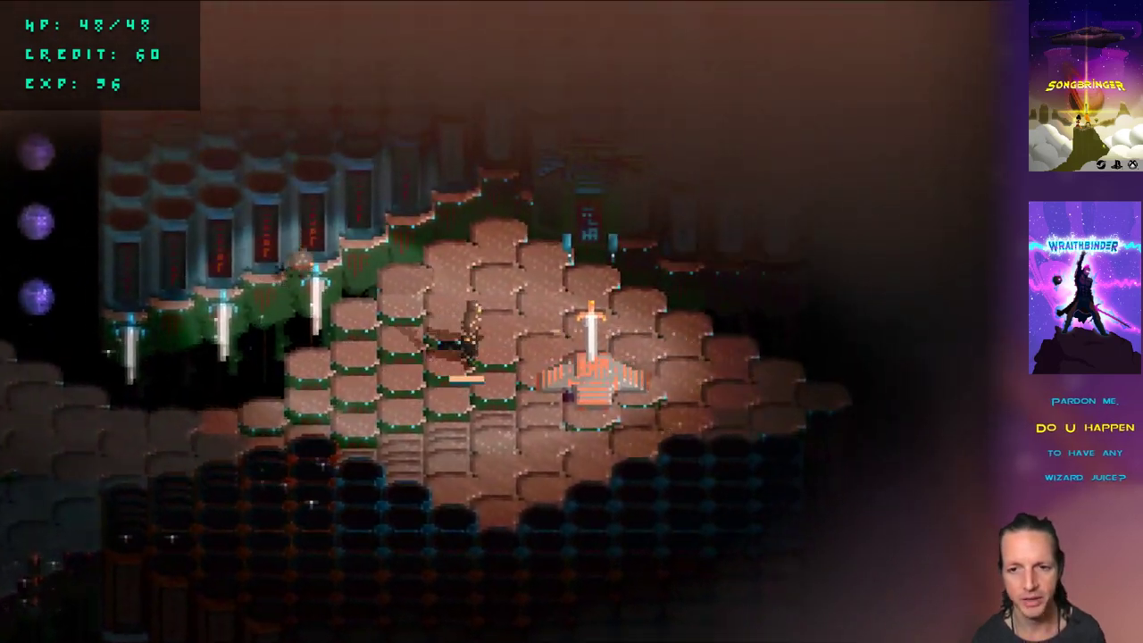
key("d")
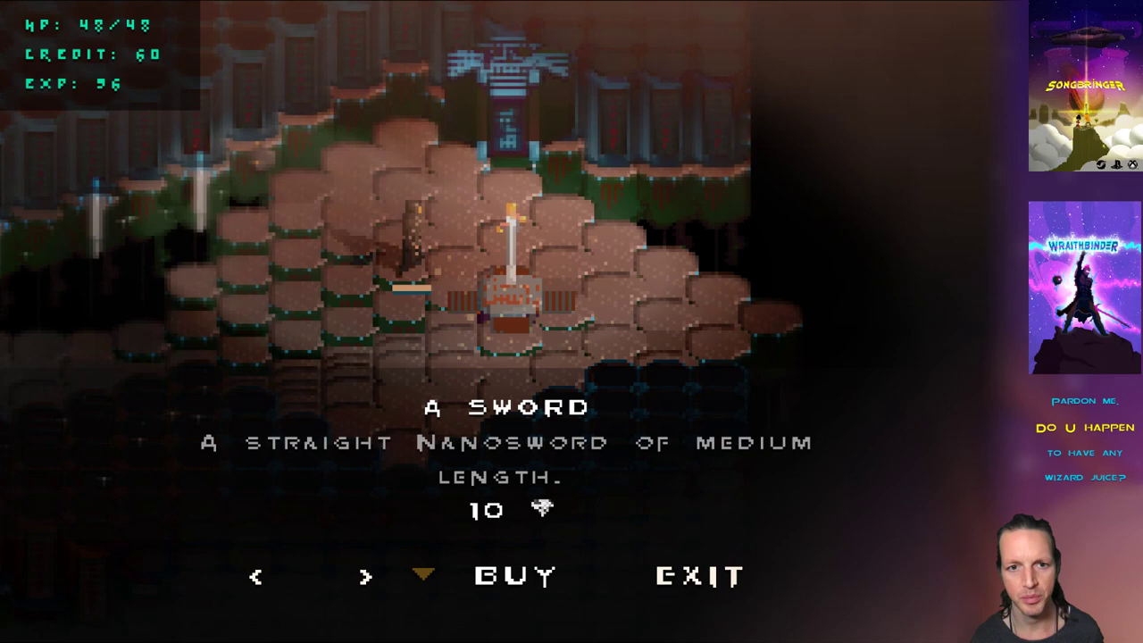
key("Return")
key("Return")
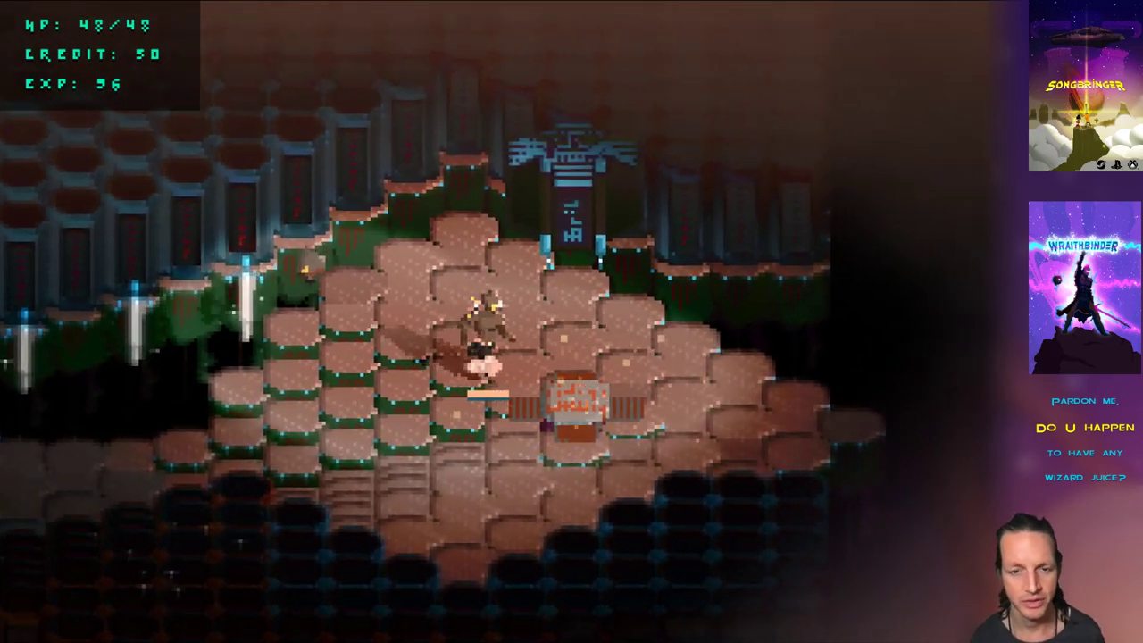
Run the character in different directions to examine the stance with the purchased sword, and enter battle from the central platform
key("a")
key("w")
key("d")
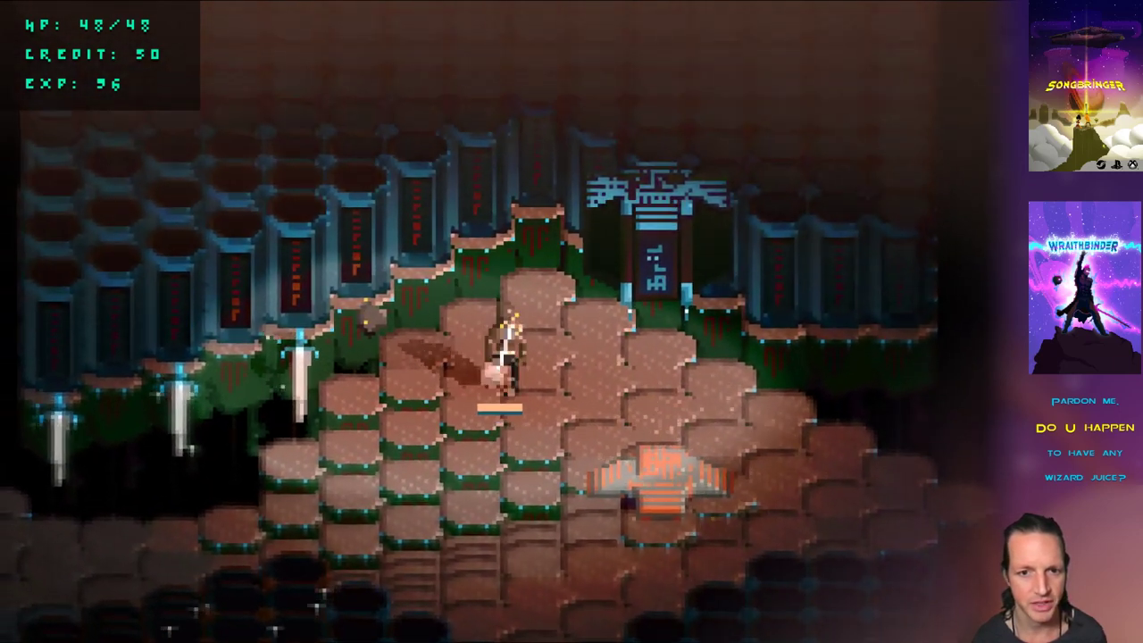
key("s")
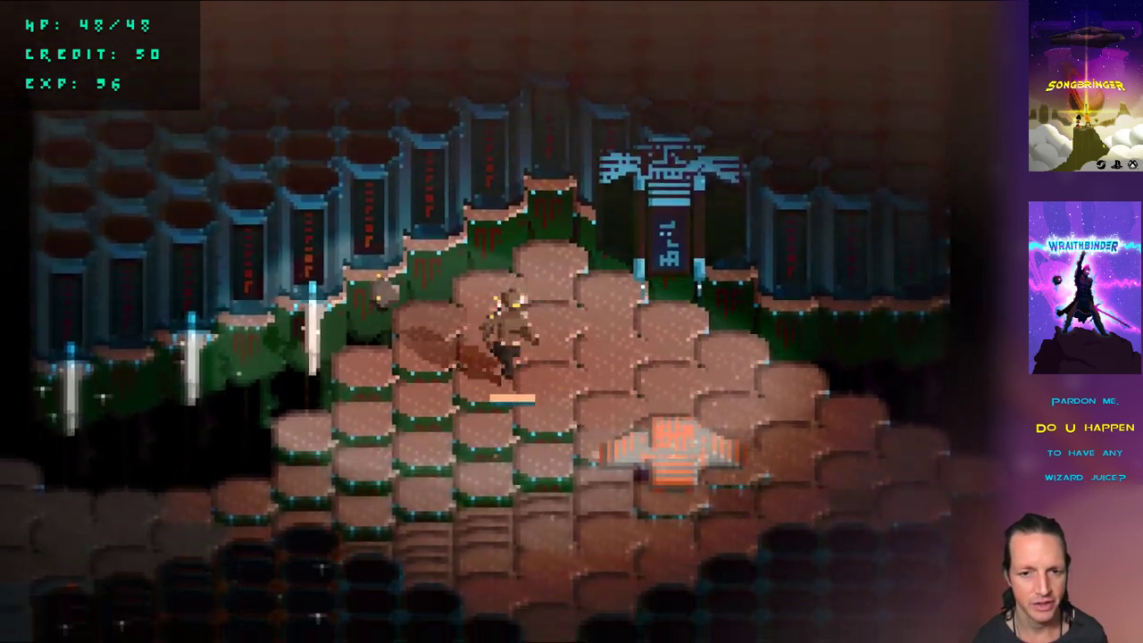
key("d")
key("w")
key("a")
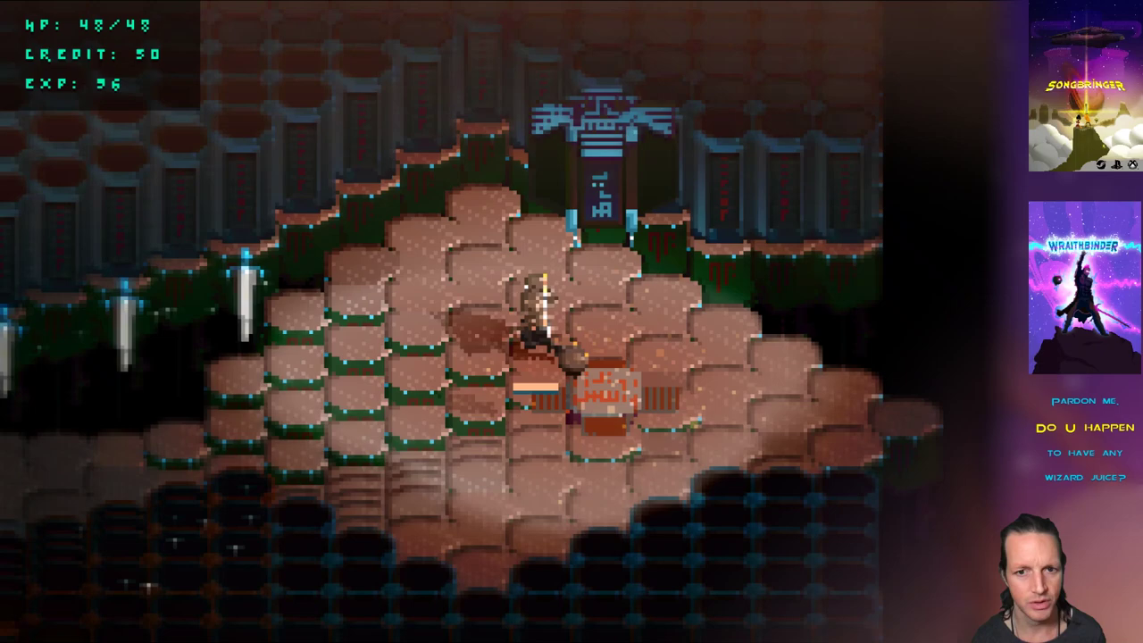
key("d")
key("a")
key("Left")
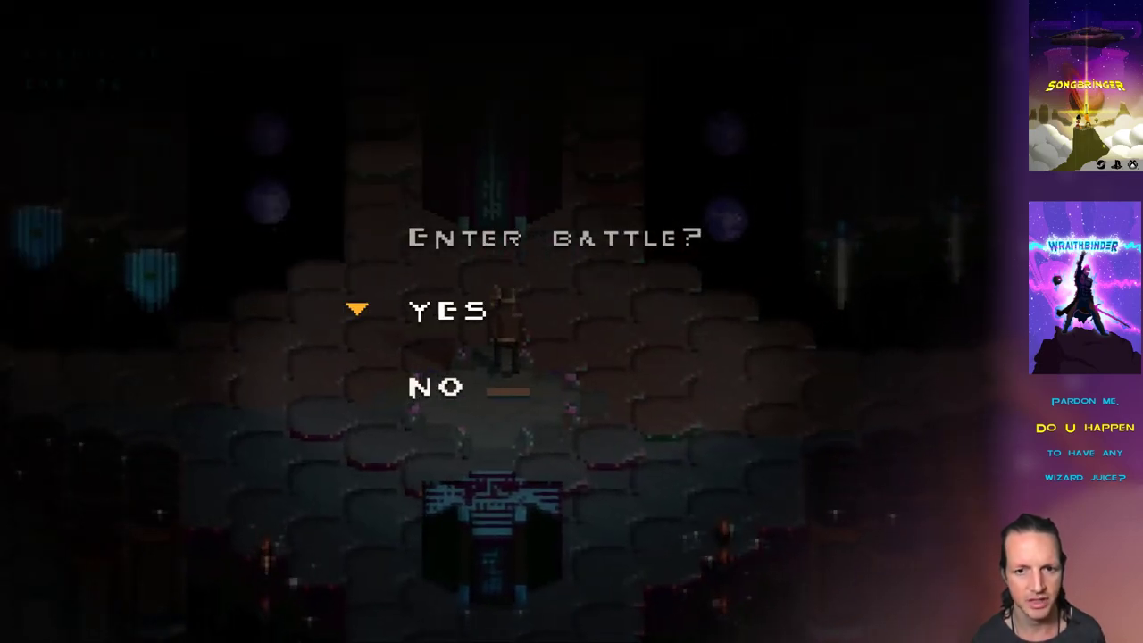
key("Return")
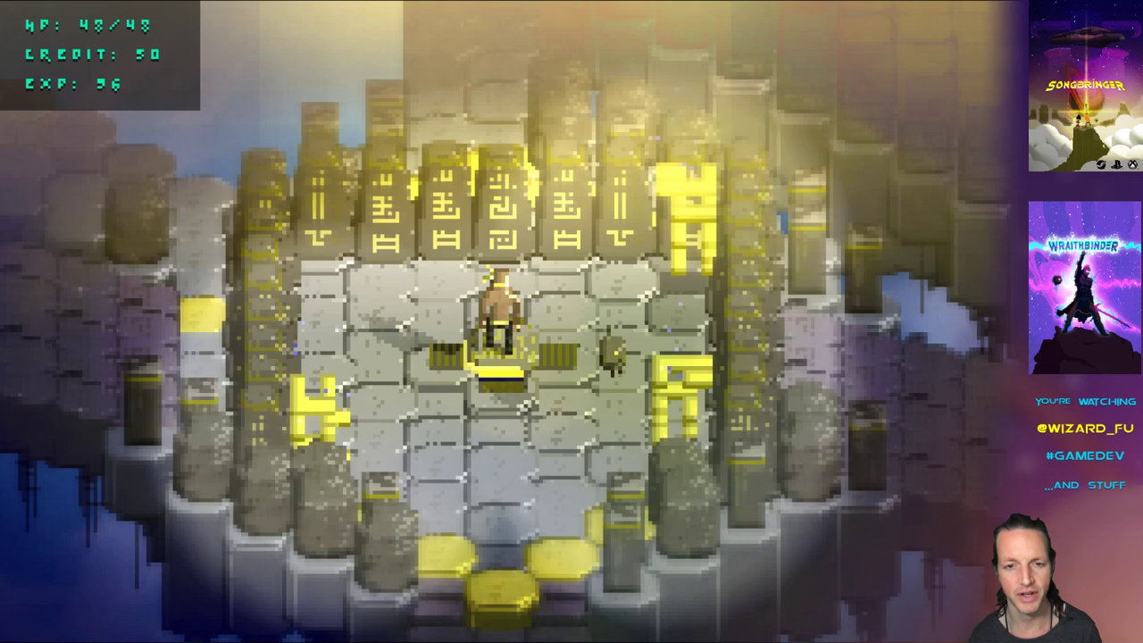
Quit the game and switch back to PlayerIdleB.blend in Blender
key("super+q")
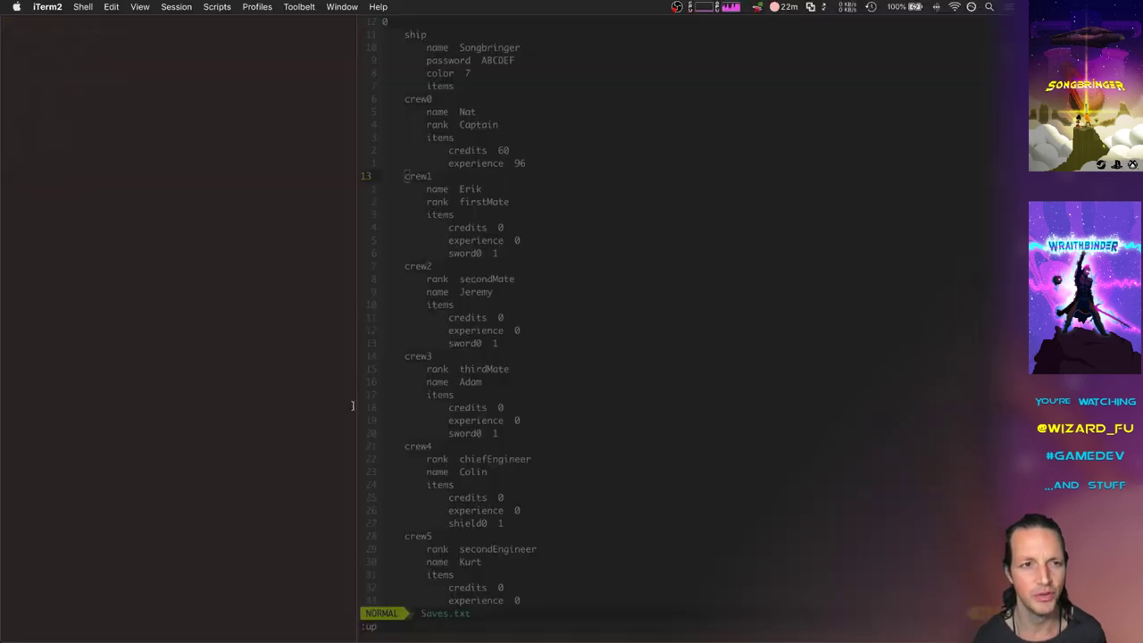
key("super+Tab")
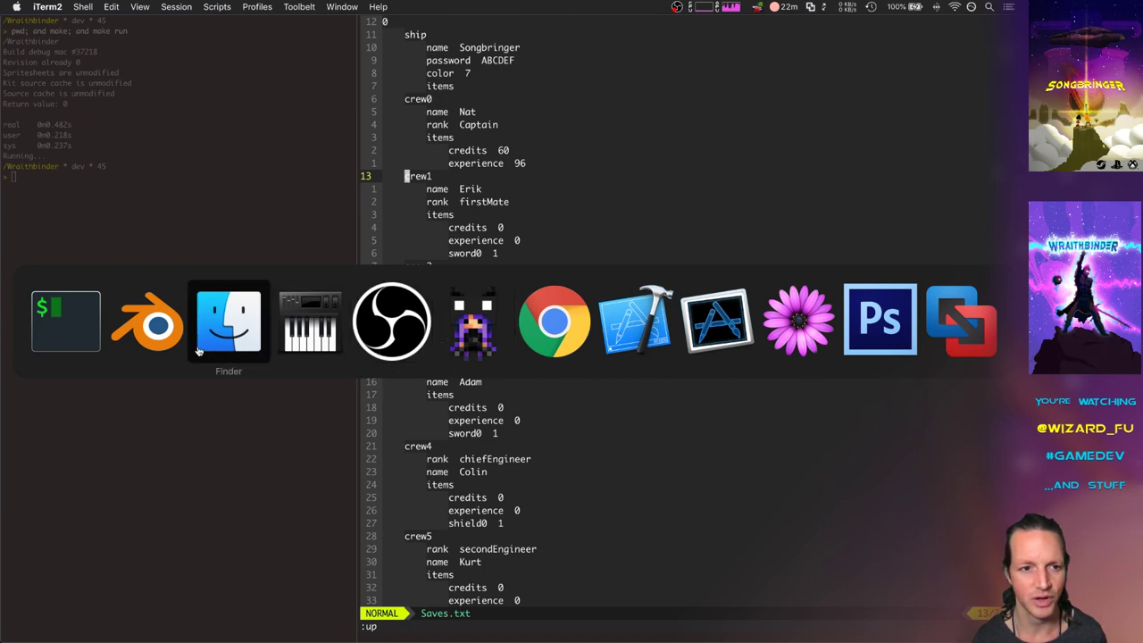
left_click(154, 347)
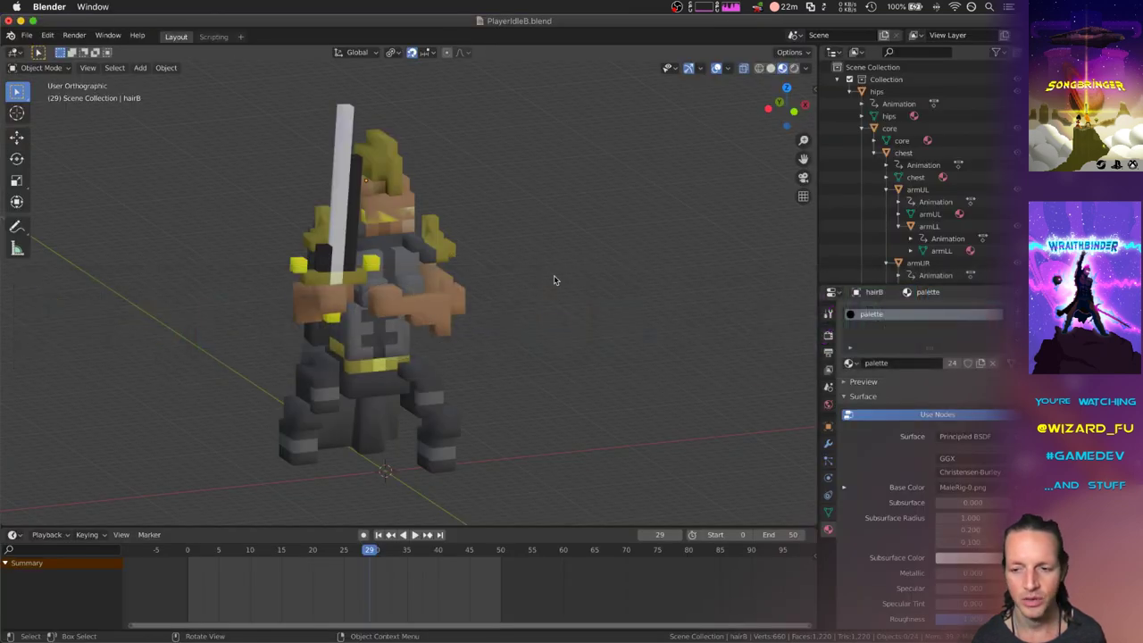
Switch to Finder and select the files PlayerAimB.blend through PlayerThrowB.blend in the blender folder
key("super+Tab")
key("super+Tab")
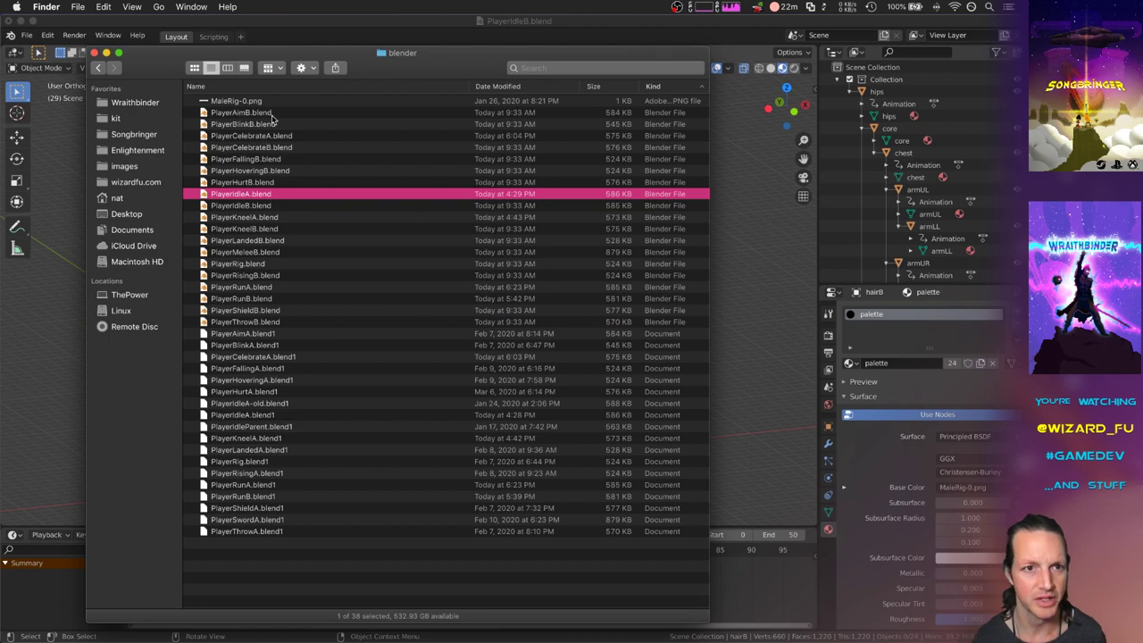
left_click(273, 113)
left_click(254, 485, "shift")
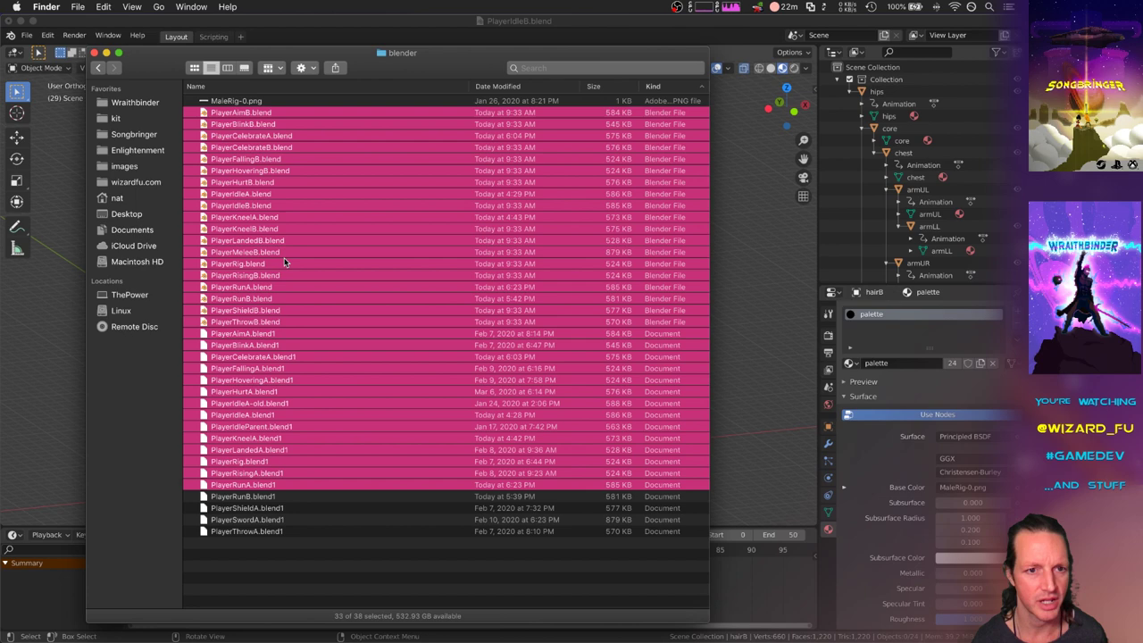
left_click(277, 321)
left_click(275, 114, "shift")
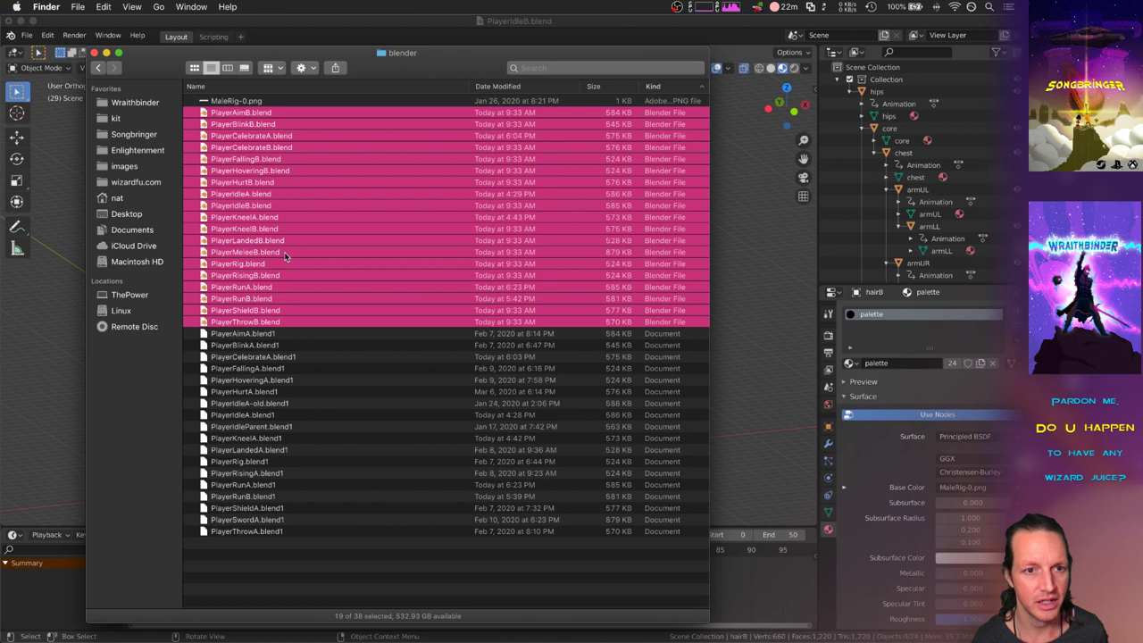
Switch to Blender and select the character's sword in PlayerIdleB.blend, and switch to MagicaVoxel
key("super+Tab")
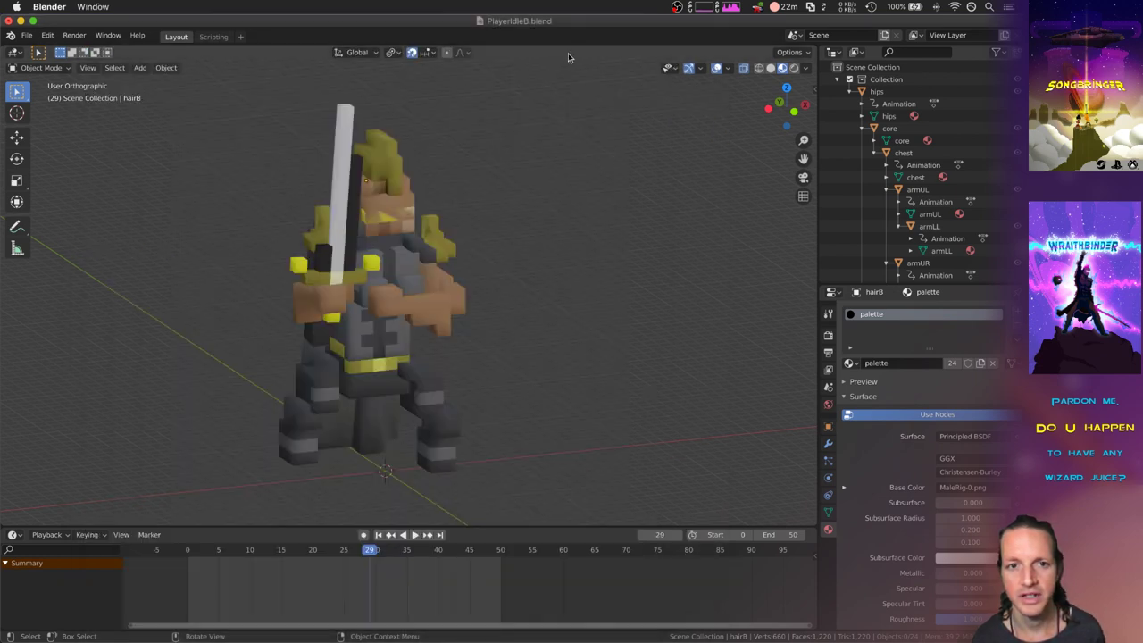
left_click(335, 259)
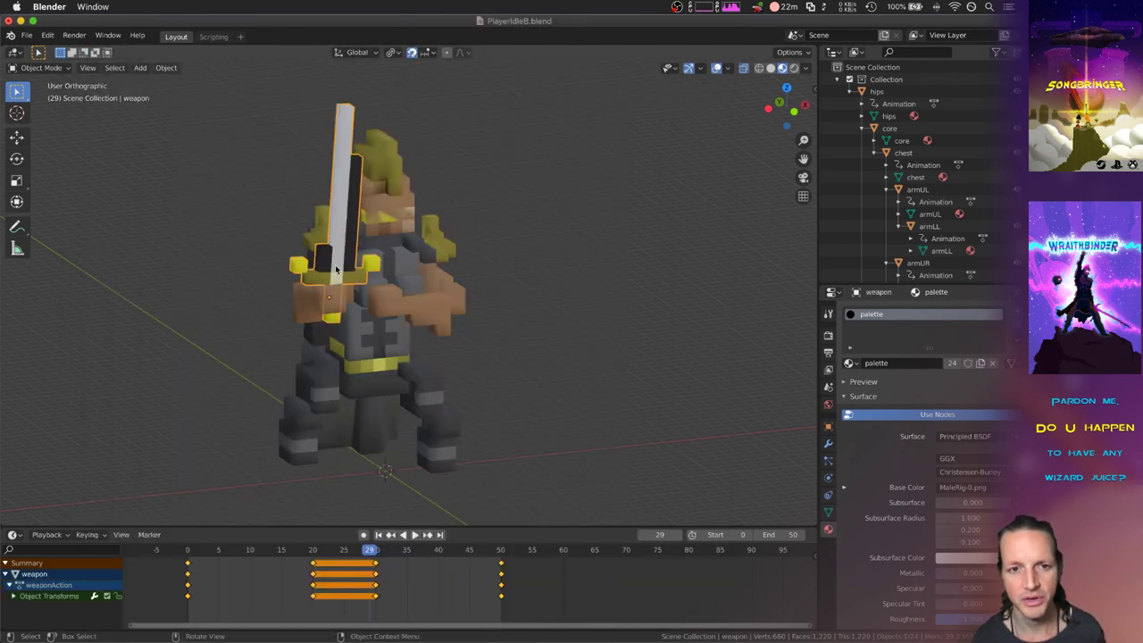
key("super+Tab")
key("super+Tab")
key("super+Tab")
key("super+Tab")
key("super+Tab")
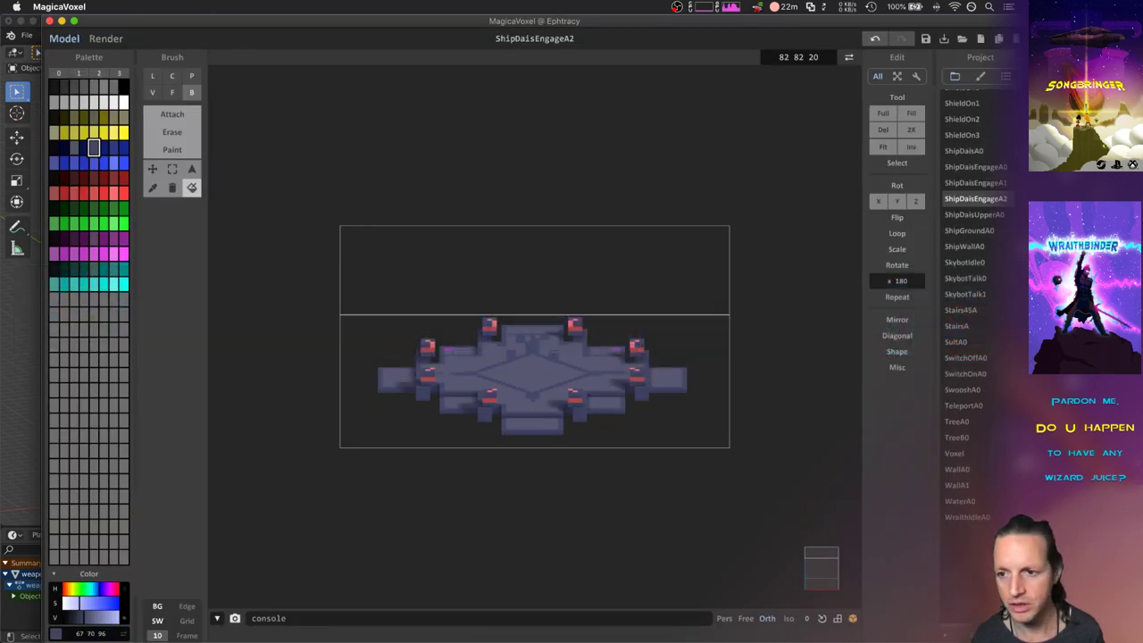
Find the weapon models in the project's parts folder and inspect Weapon40, Weapon21 and Weapon20 from different angles
scroll(977, 304, "up", 5)
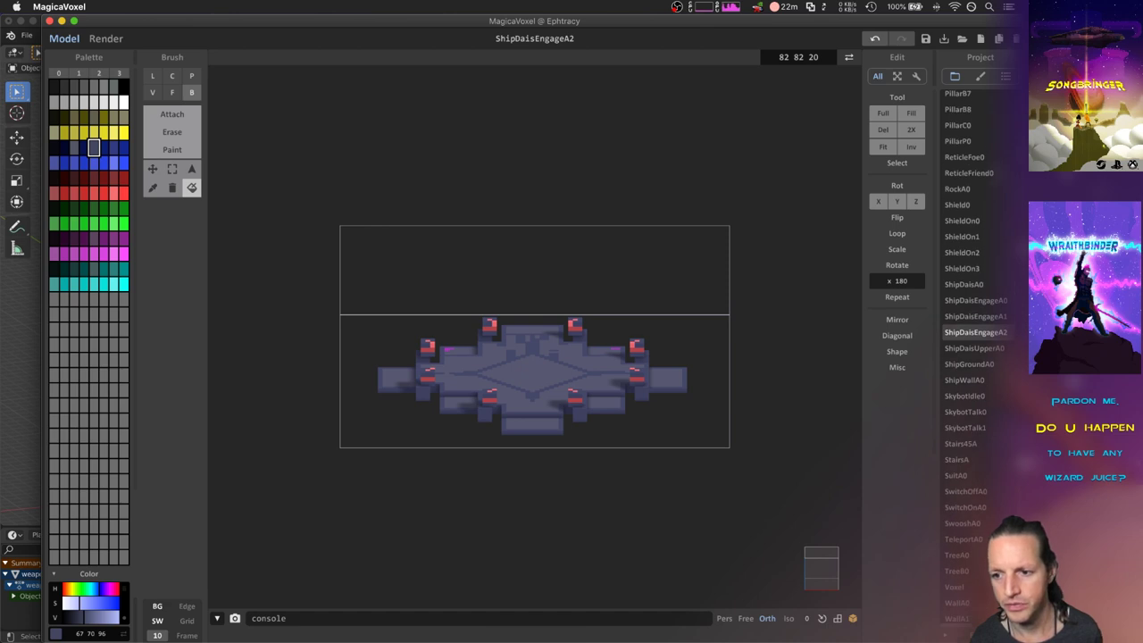
scroll(955, 141, "up", 10)
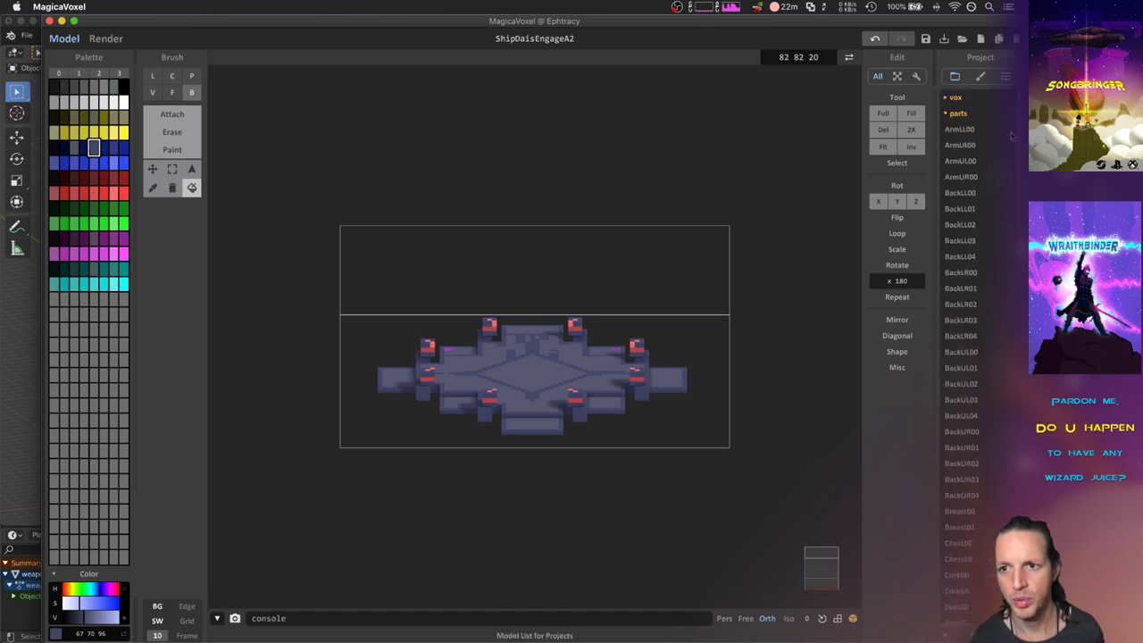
scroll(1015, 276, "down", 3)
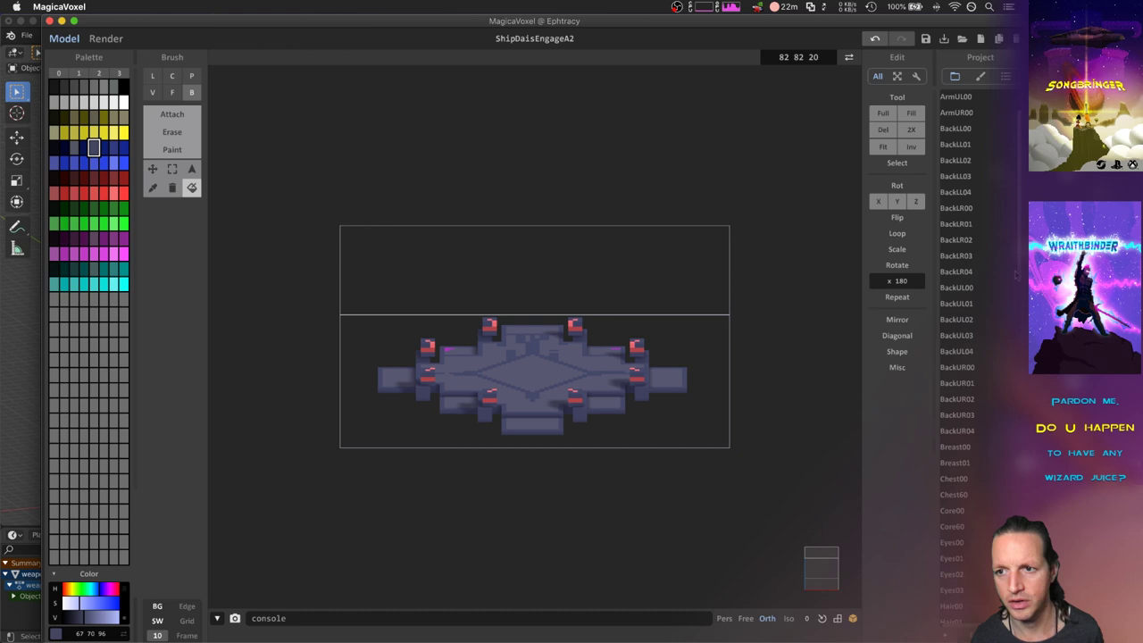
scroll(1016, 276, "down", 10)
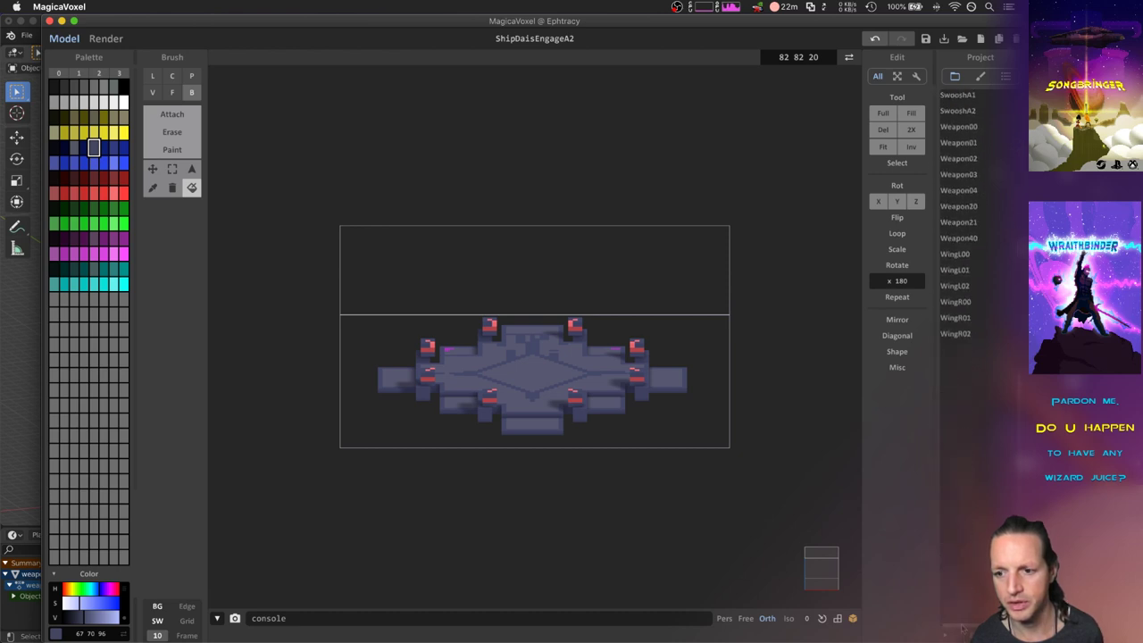
left_click(964, 237)
left_click_drag(661, 332, 752, 352)
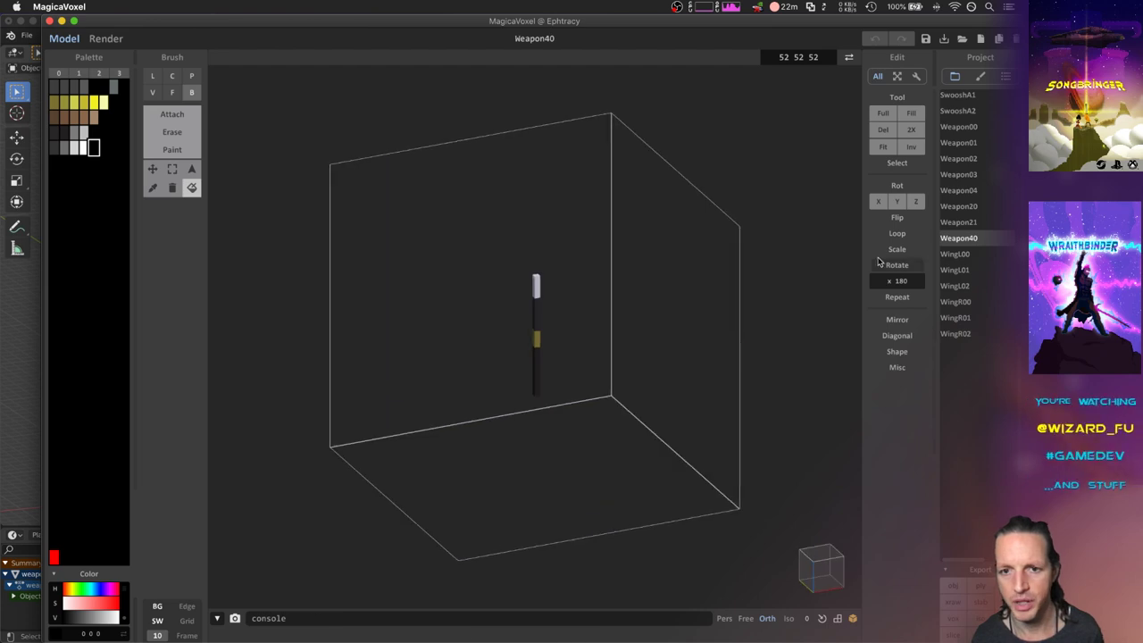
left_click(958, 221)
left_click_drag(712, 295, 633, 325)
left_click(958, 206)
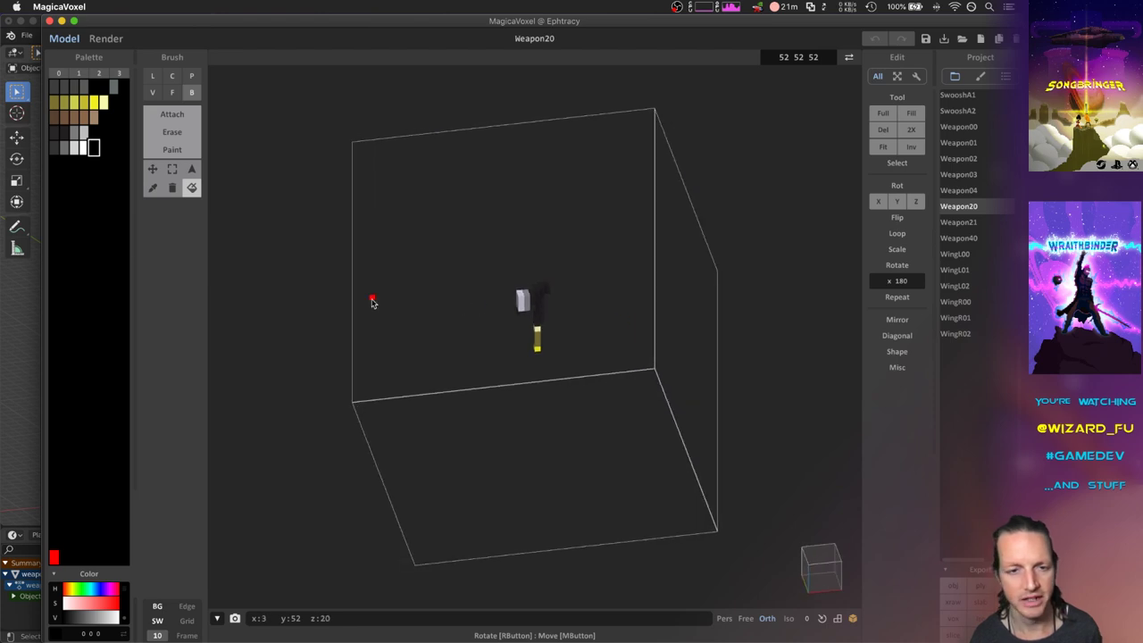
Check the player animation files in Finder, and return to MagicaVoxel to open the Weapon04 model
key("super+Tab")
left_click(235, 312)
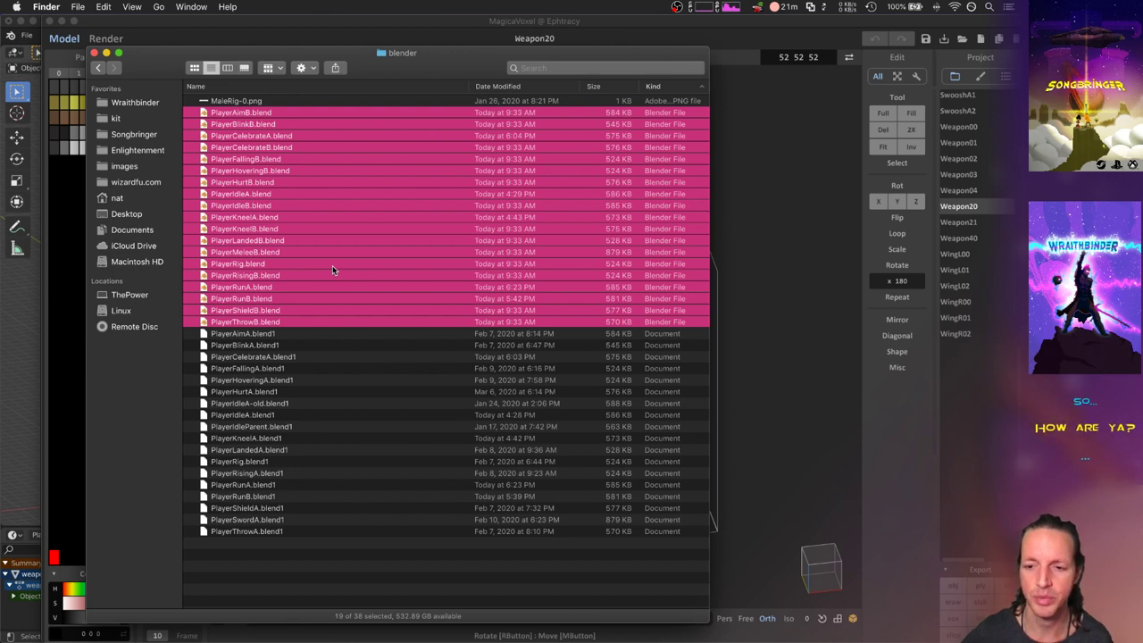
key("super+Tab")
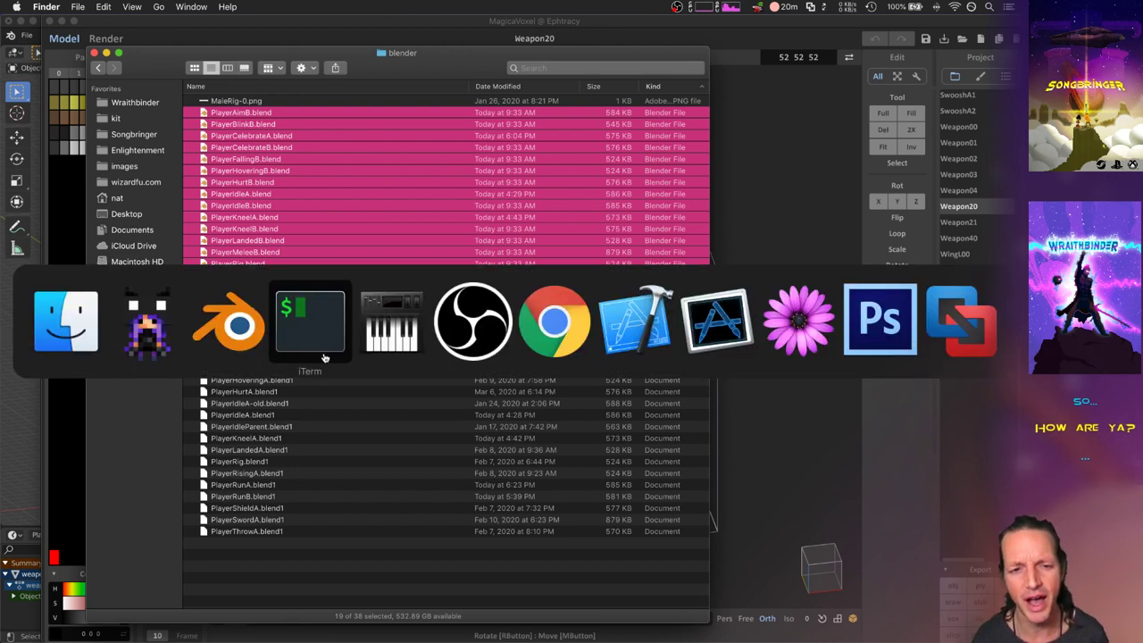
left_click(46, 361)
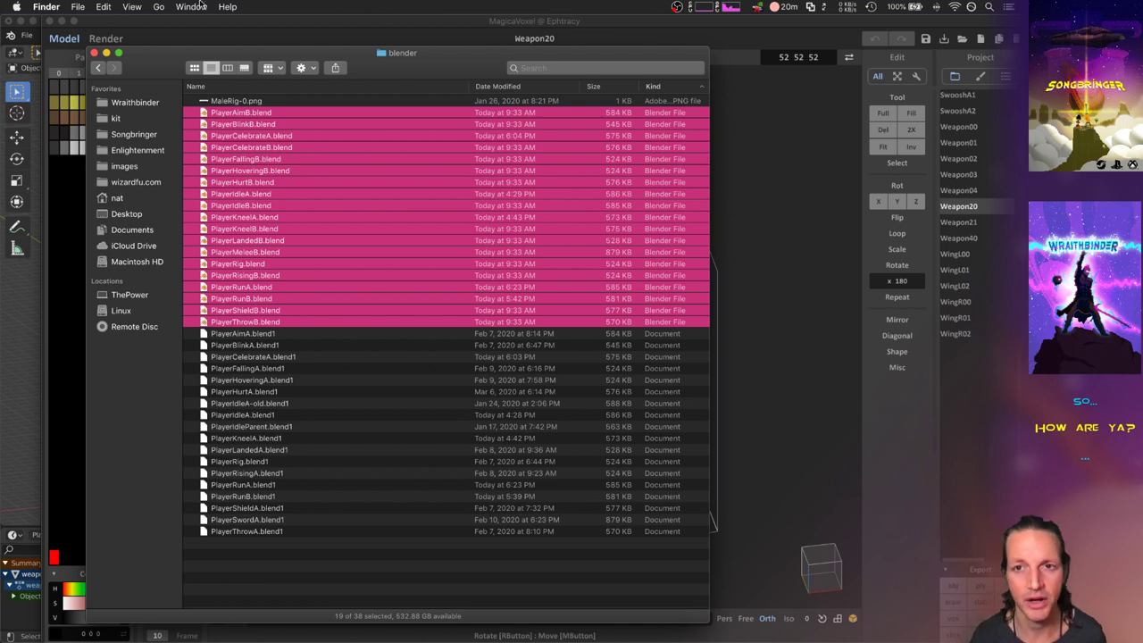
left_click(578, 30)
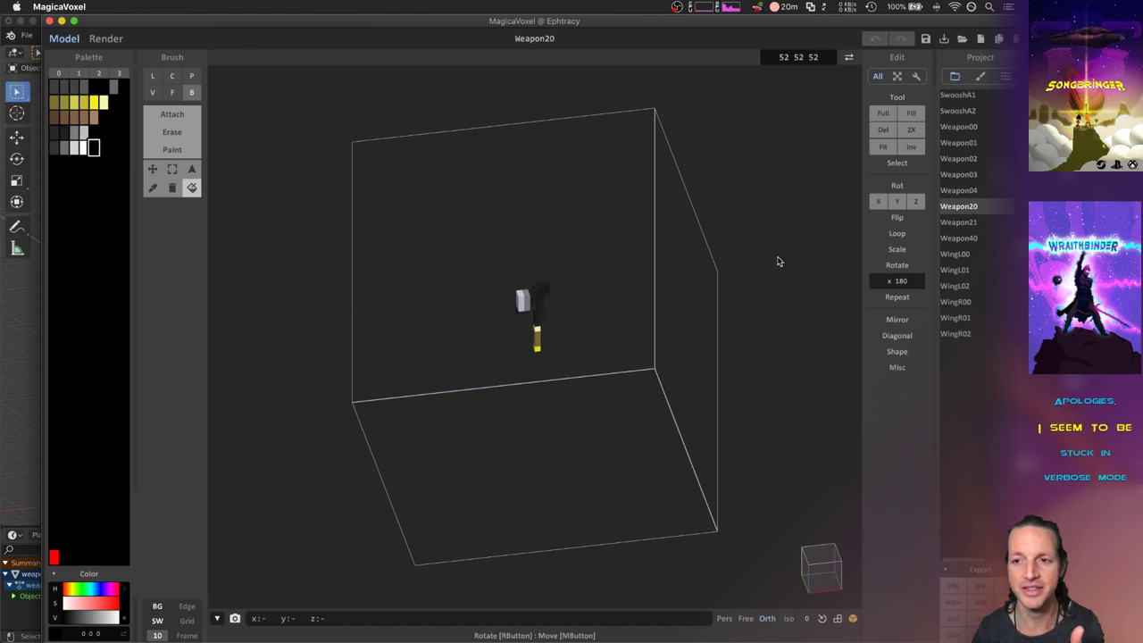
left_click(960, 190)
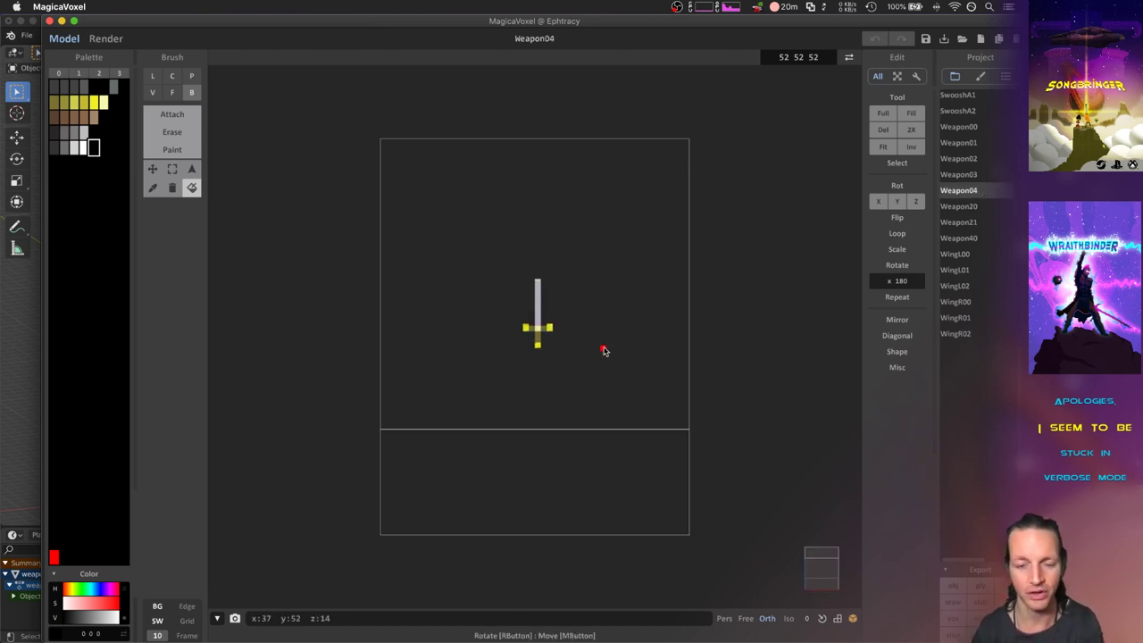
Switch to Finder and select only PlayerRunA.blend in the blender folder
key("super+Tab")
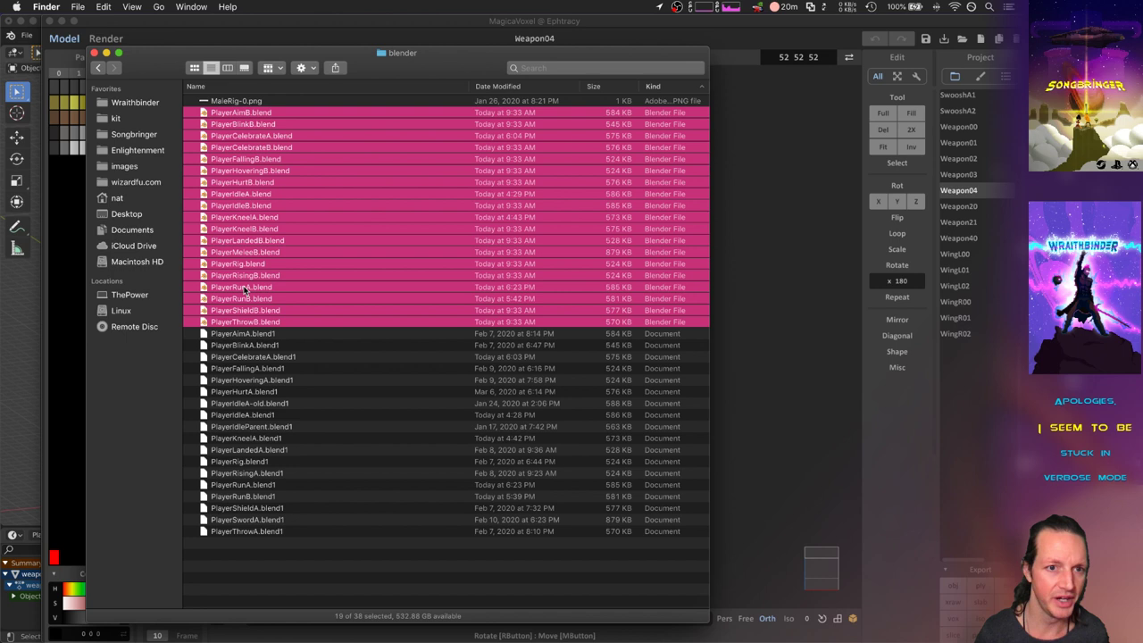
key("Up")
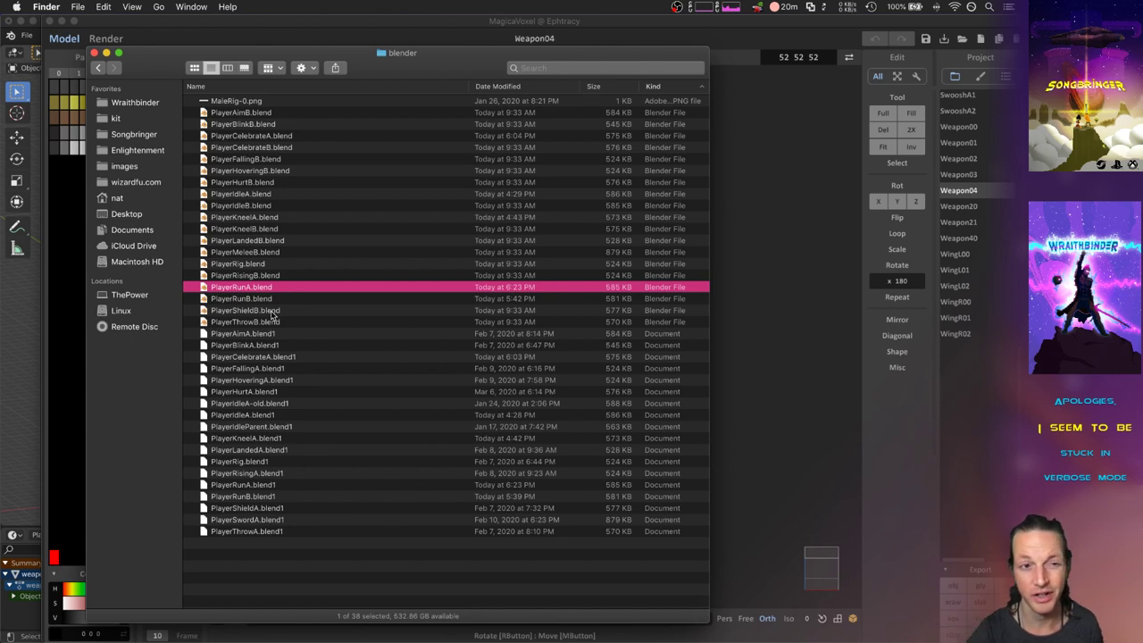
Switch to Blender, play the sword-drawn idle animation of PlayerIdleB.blend, and scrub the timeline to frame 6
left_click(3, 399)
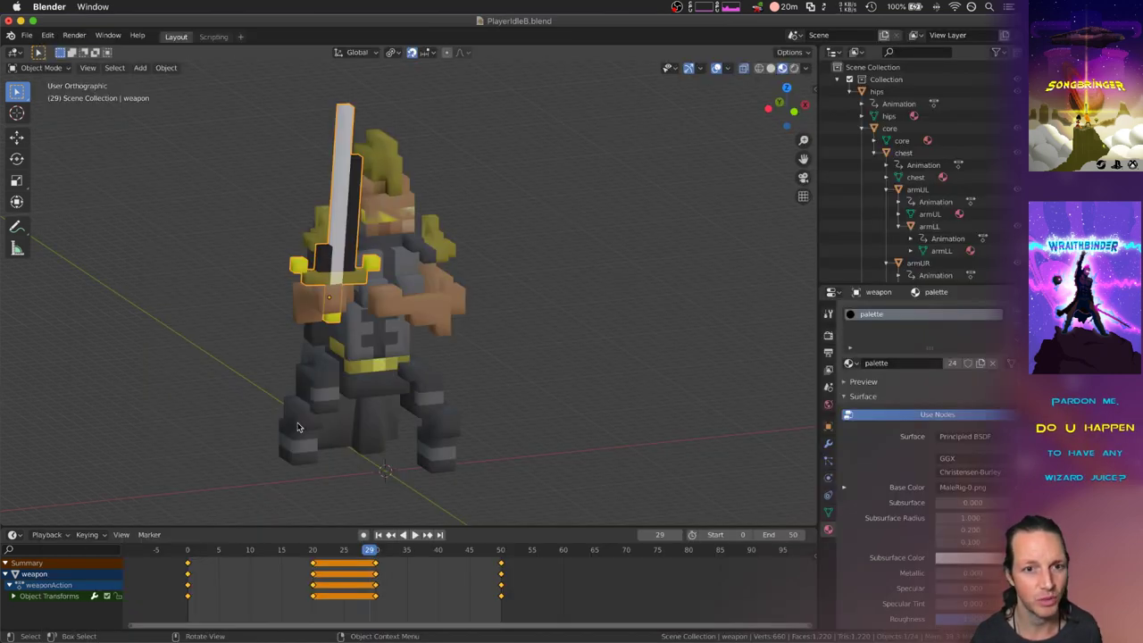
key("space")
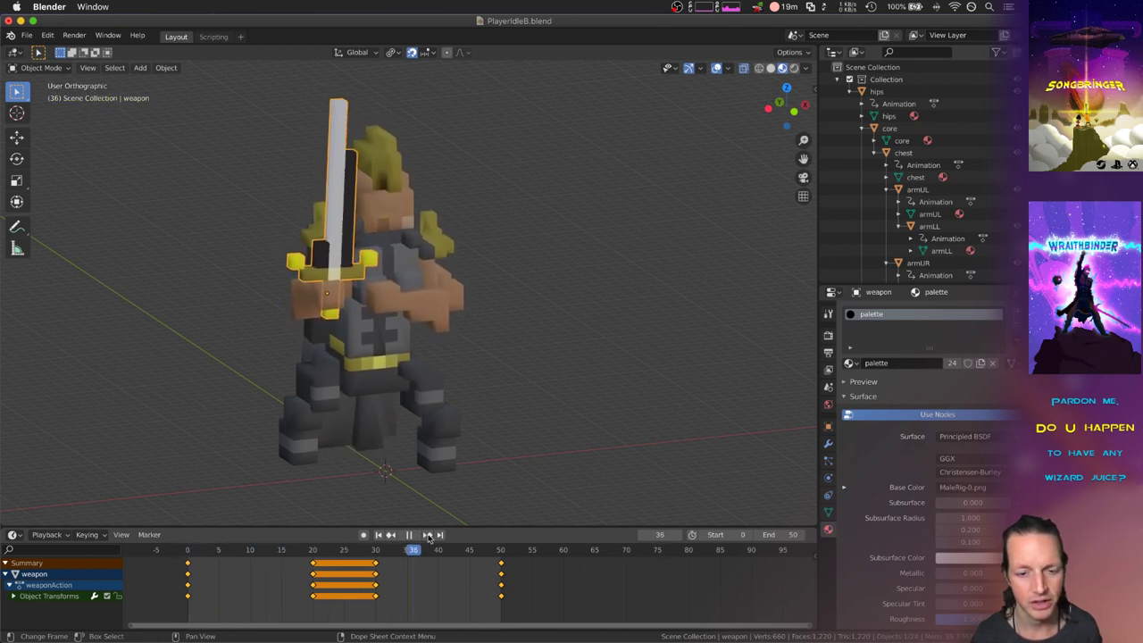
left_click_drag(464, 540, 225, 559)
Switch to iTerm and run the game again, and walk the character east to the sword shop
key("super+Tab")
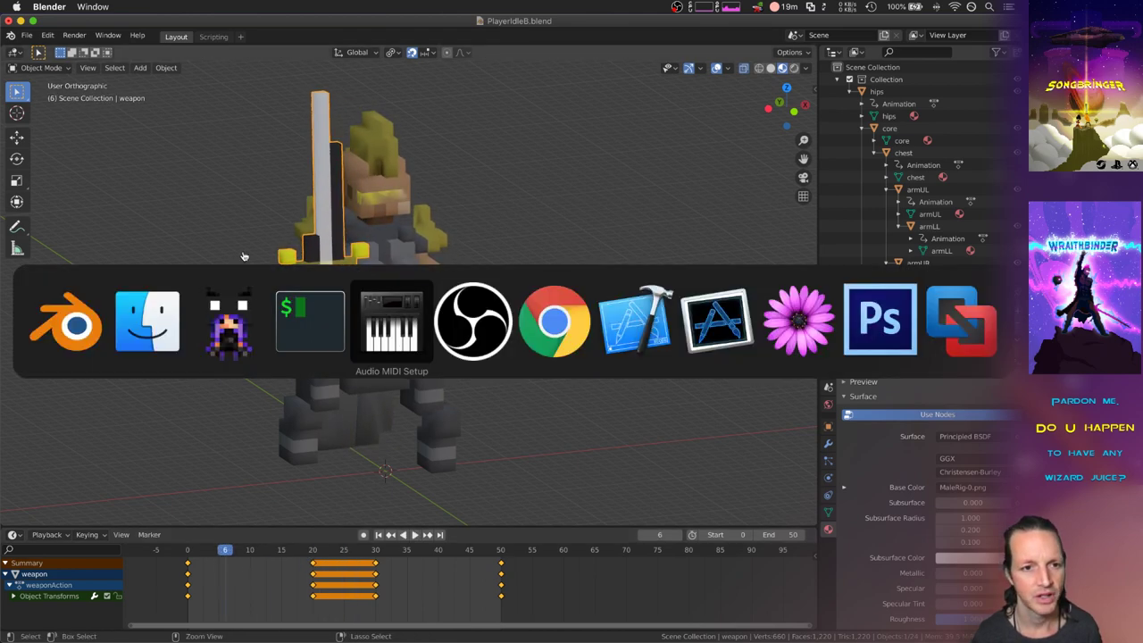
left_click(304, 325)
key("Return")
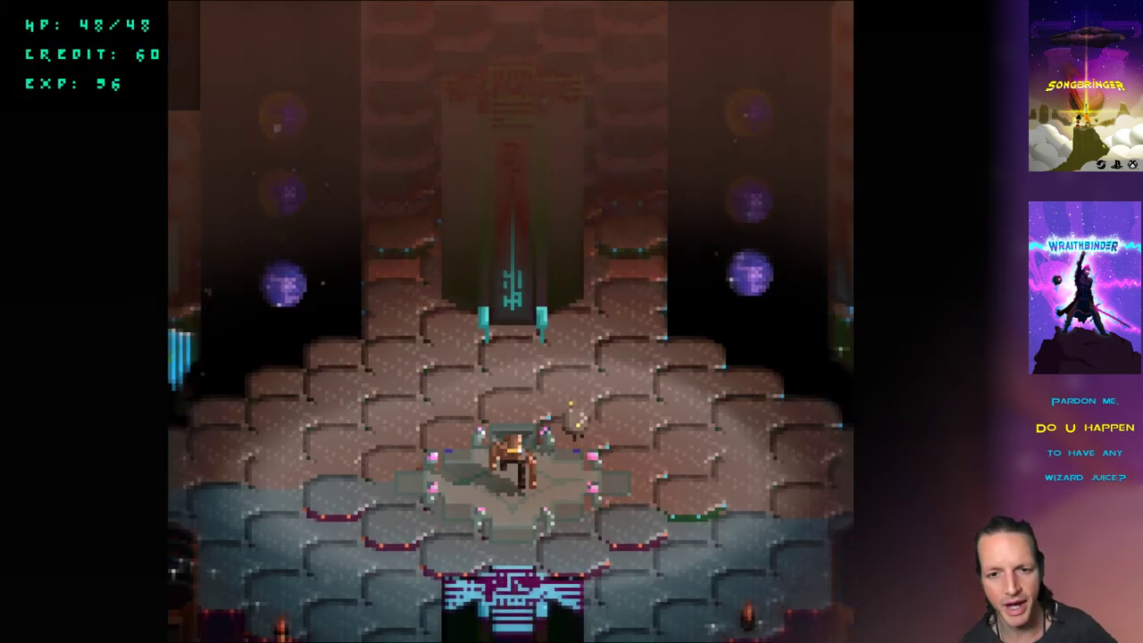
key("d")
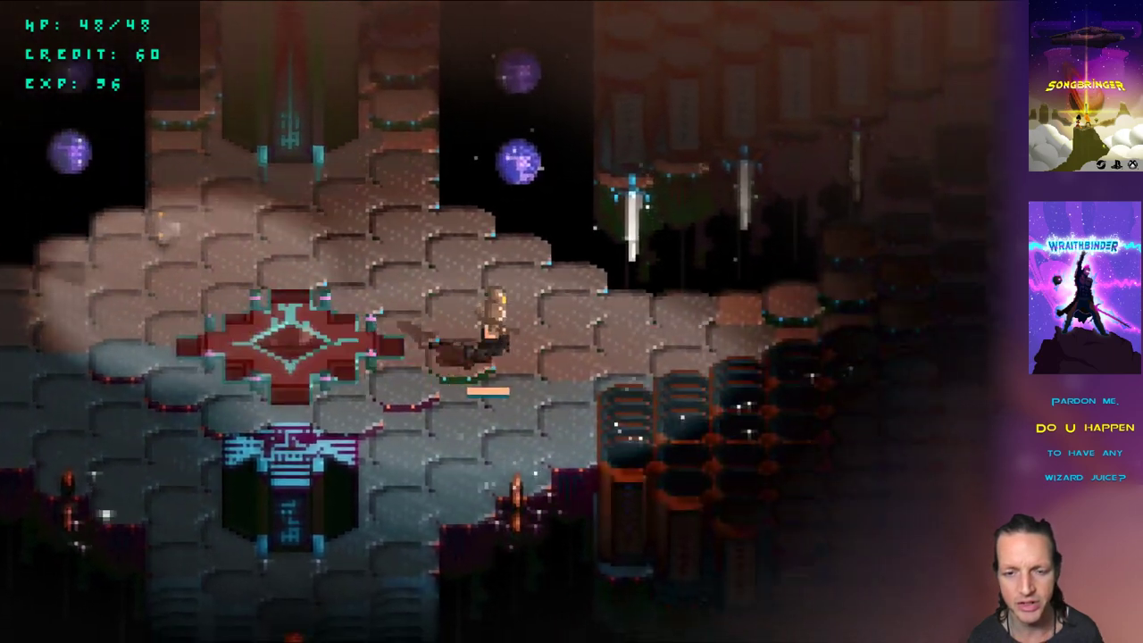
key("d")
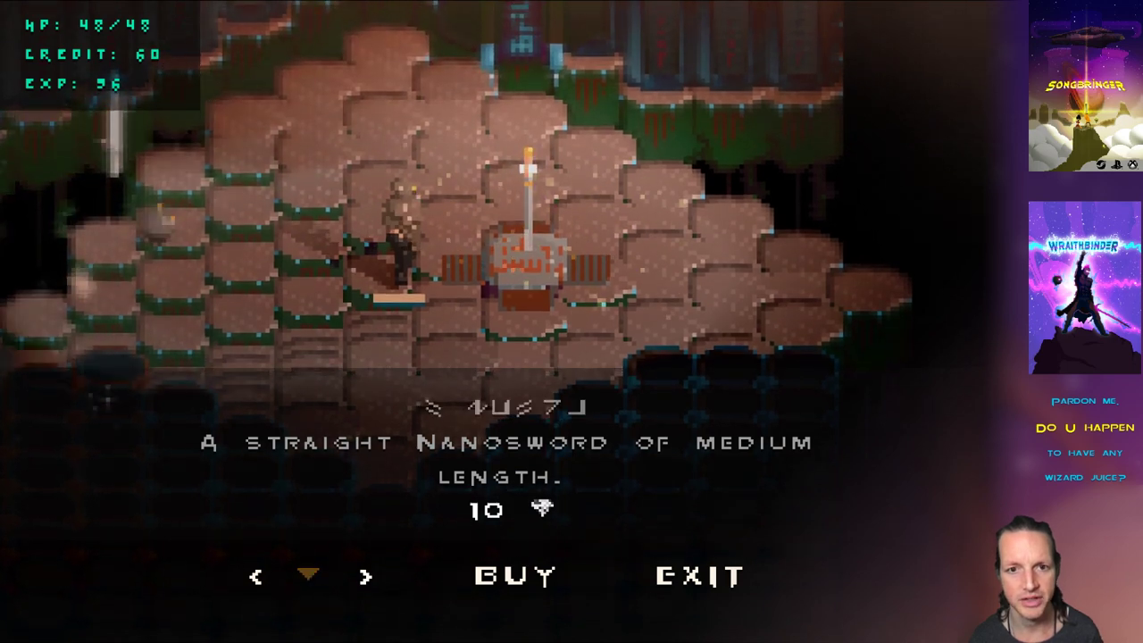
Browse the shop's items up to the Matter Bomb Container and back, and buy the straight Nanosword for 10 credits
key("Right")
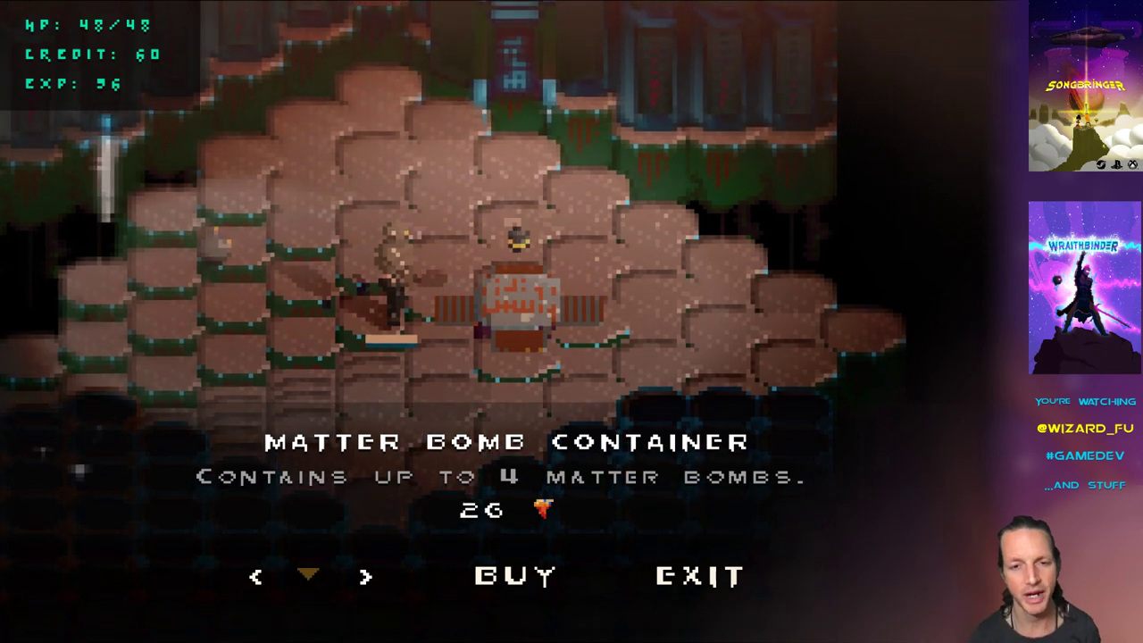
key("Left")
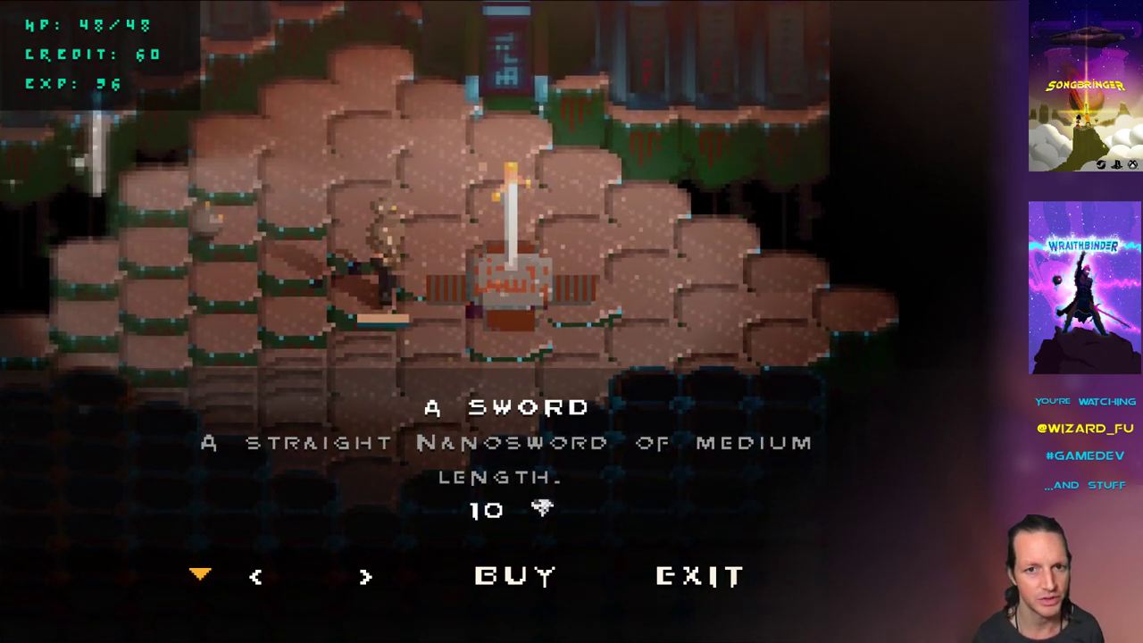
key("Right")
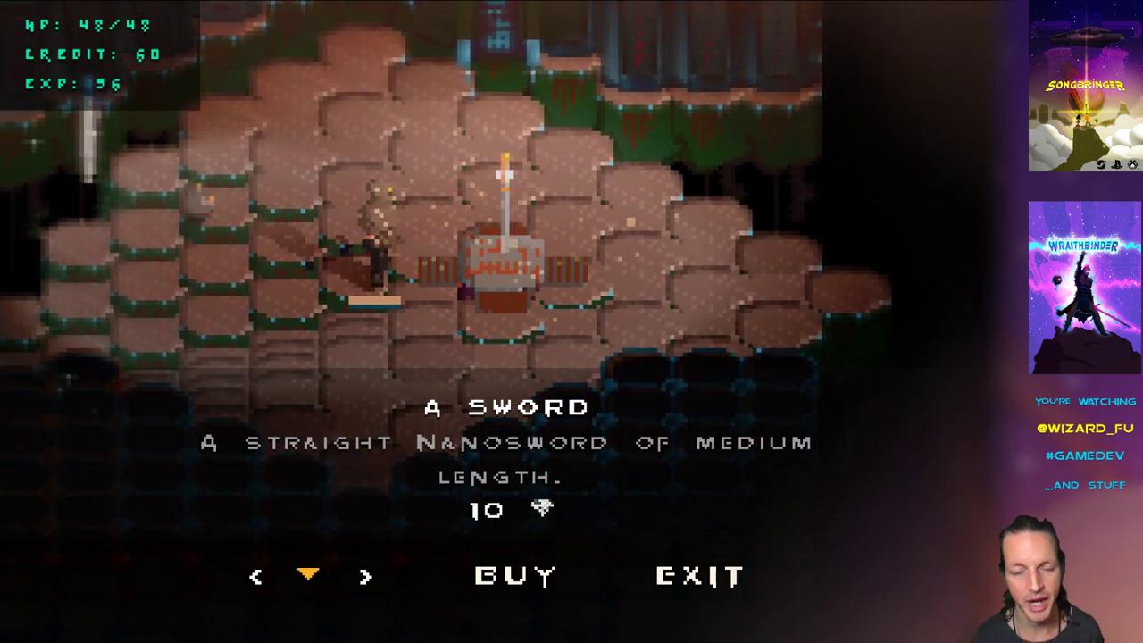
key("Left")
key("Right")
key("Right")
key("Return")
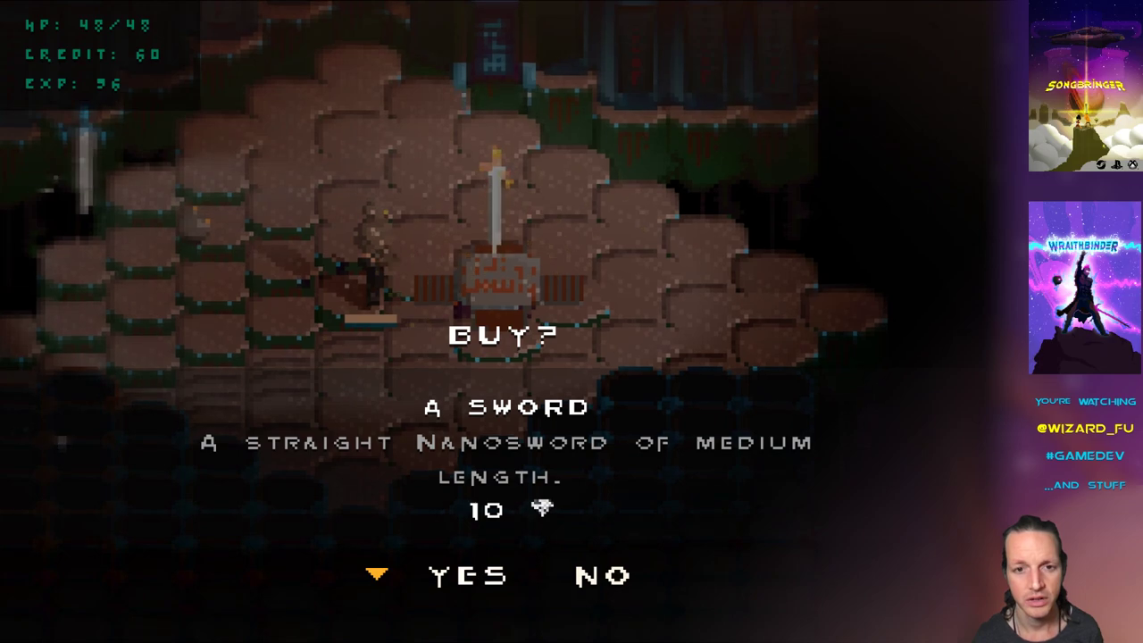
key("Return")
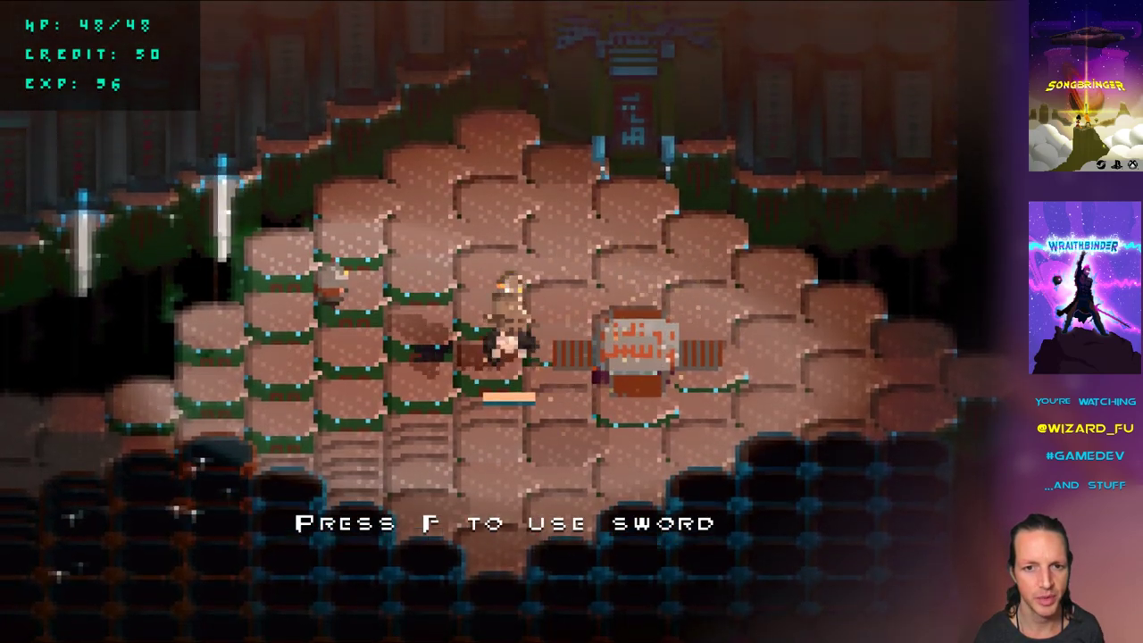
Use the purchased sword, run back past the central platform, and open the shop at the foot of the southern stairs
key("f")
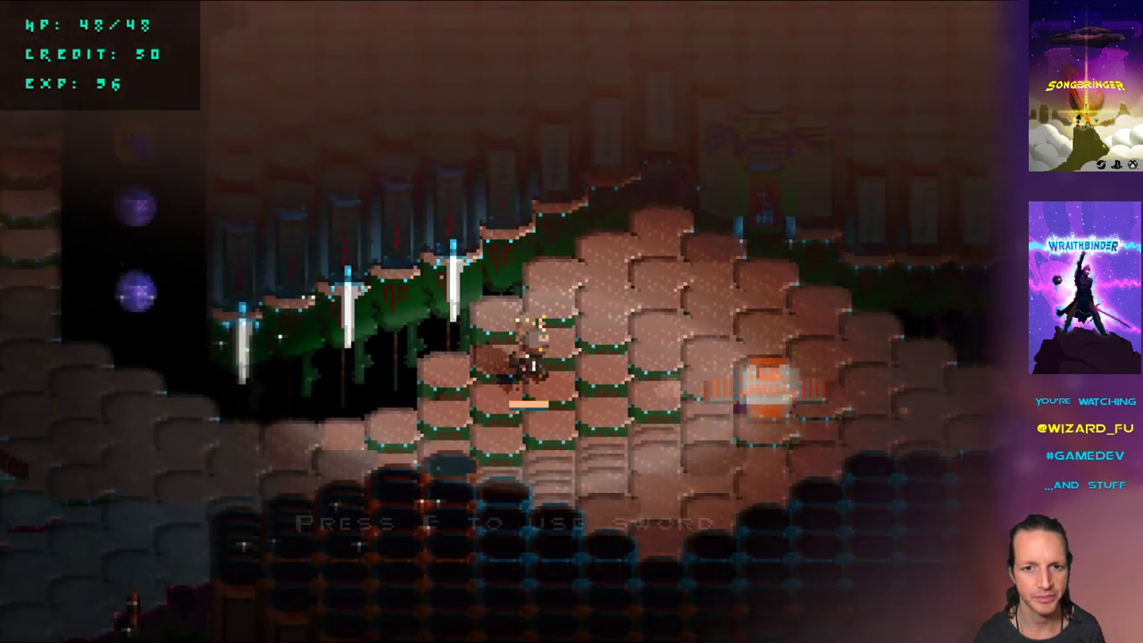
key("s")
key("a")
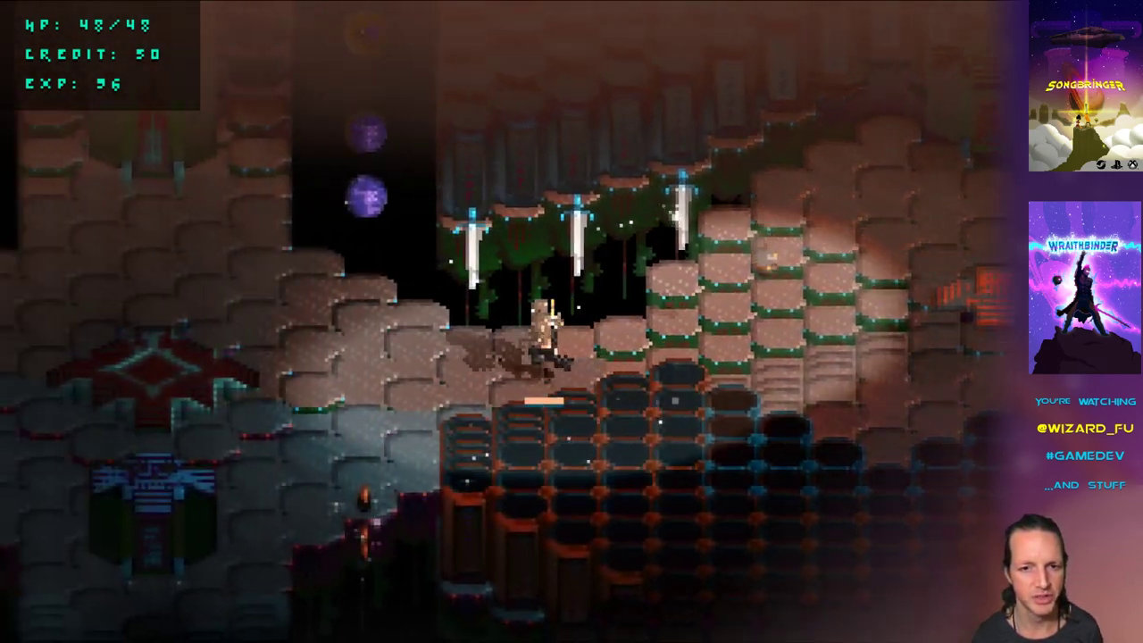
key("a")
key("s")
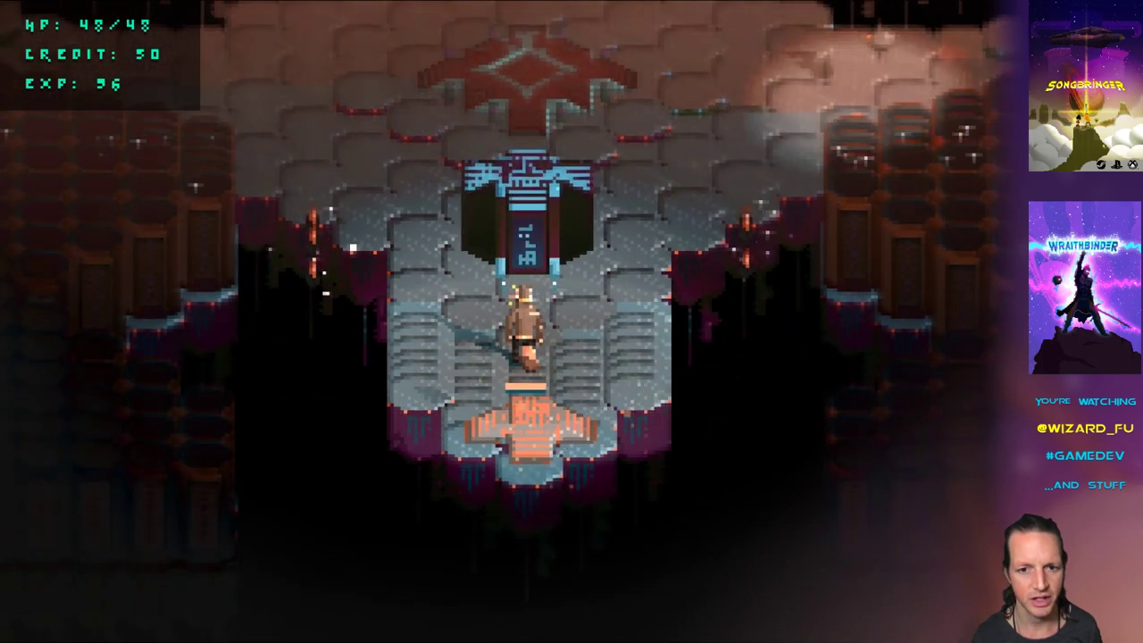
key("s")
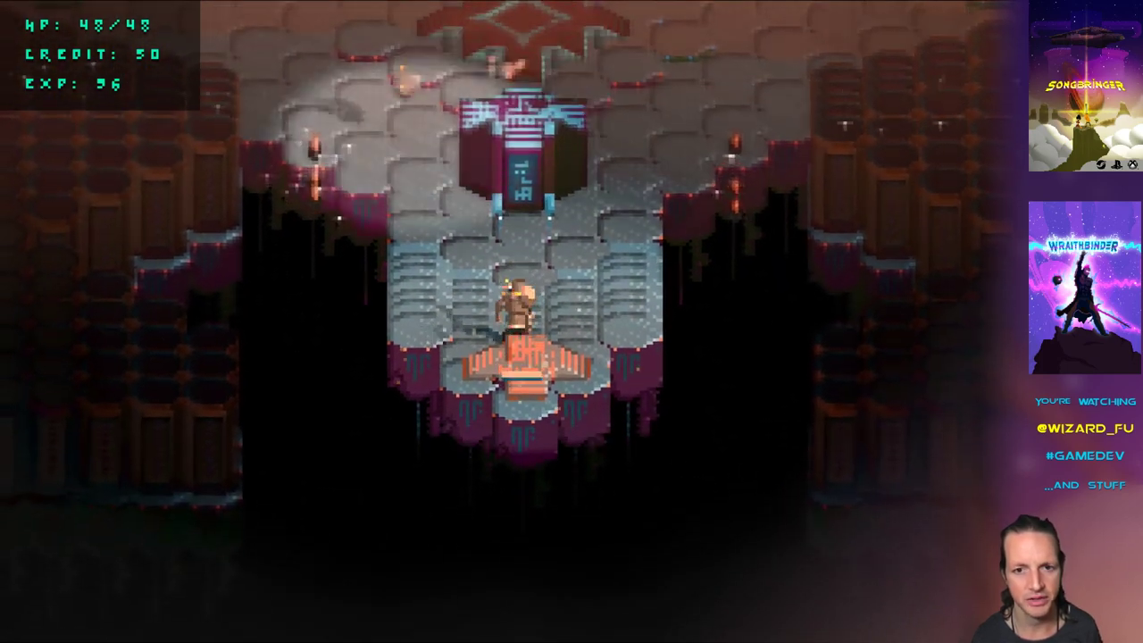
key("e")
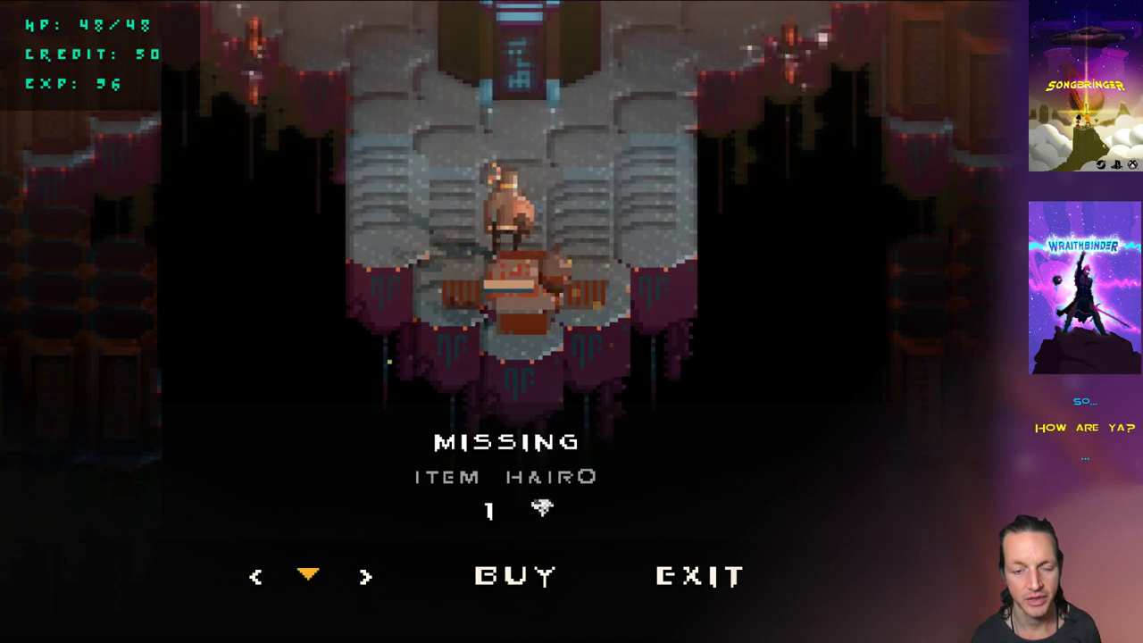
Buy the item hair0 for 1 credit from the southern shop
key("d")
key("e")
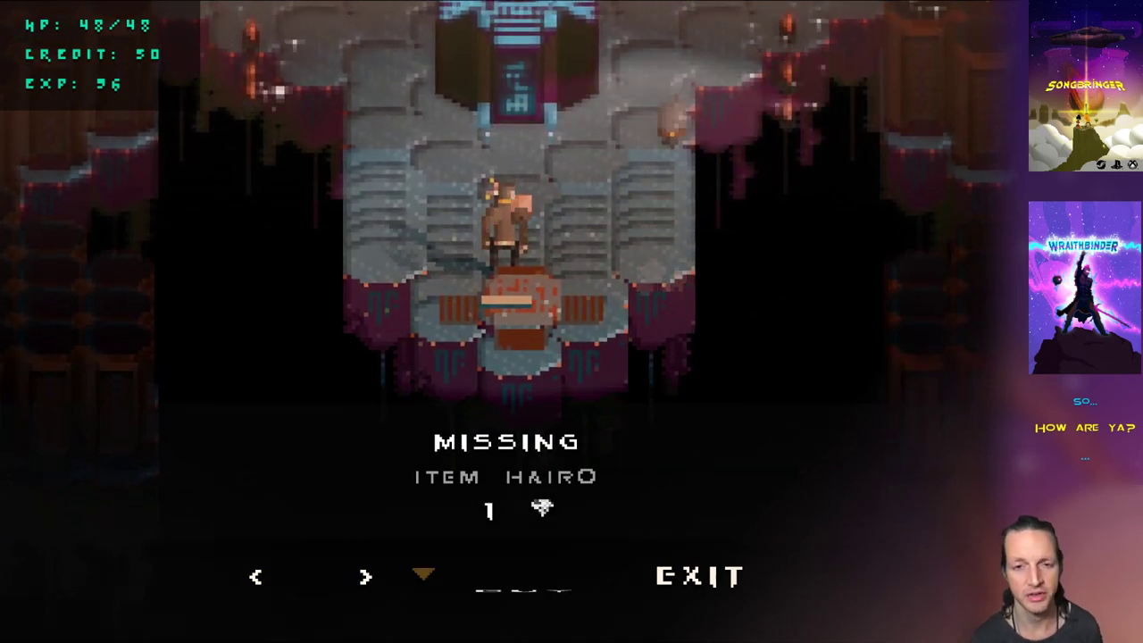
key("e")
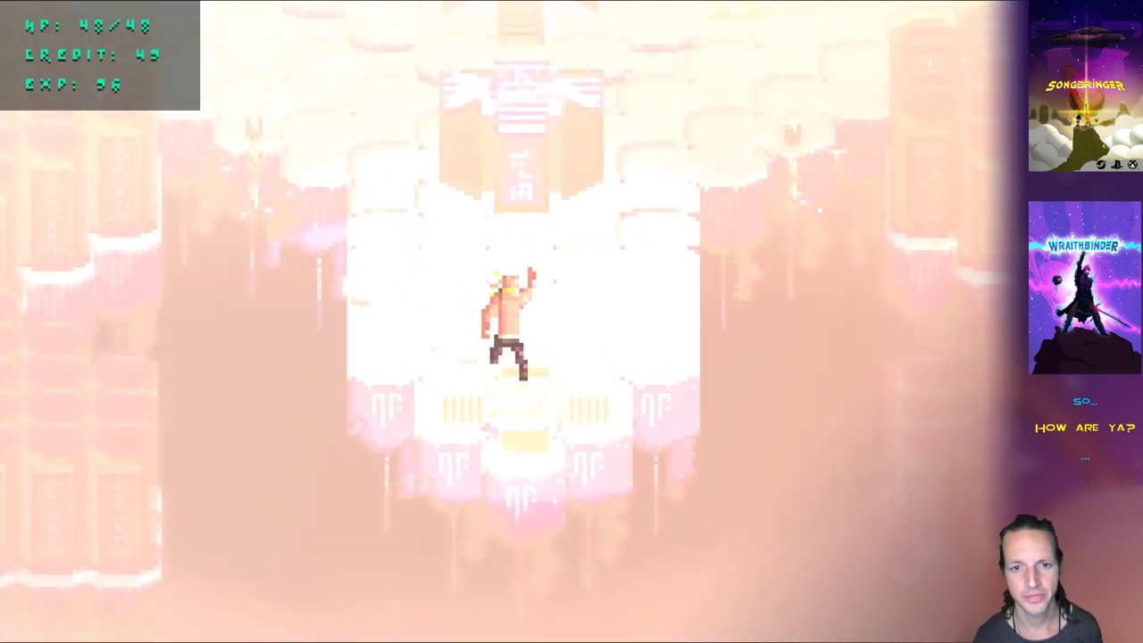
Run the character north off the southern stairs, then west along the shield-lined path, and open the western shop
key("a")
key("w")
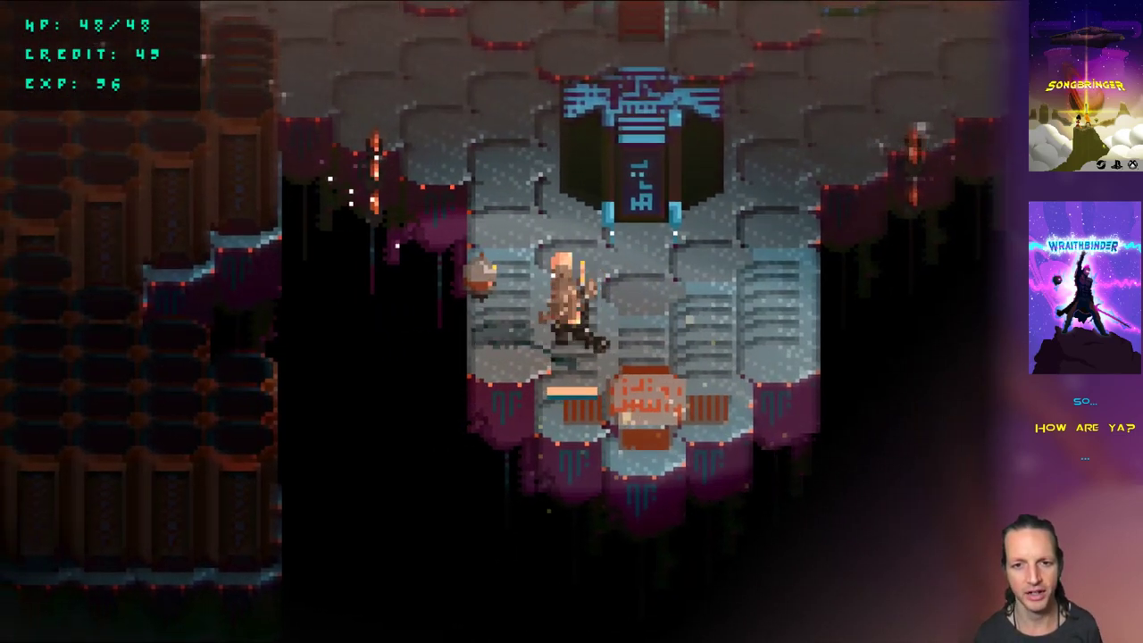
key("w")
key("a")
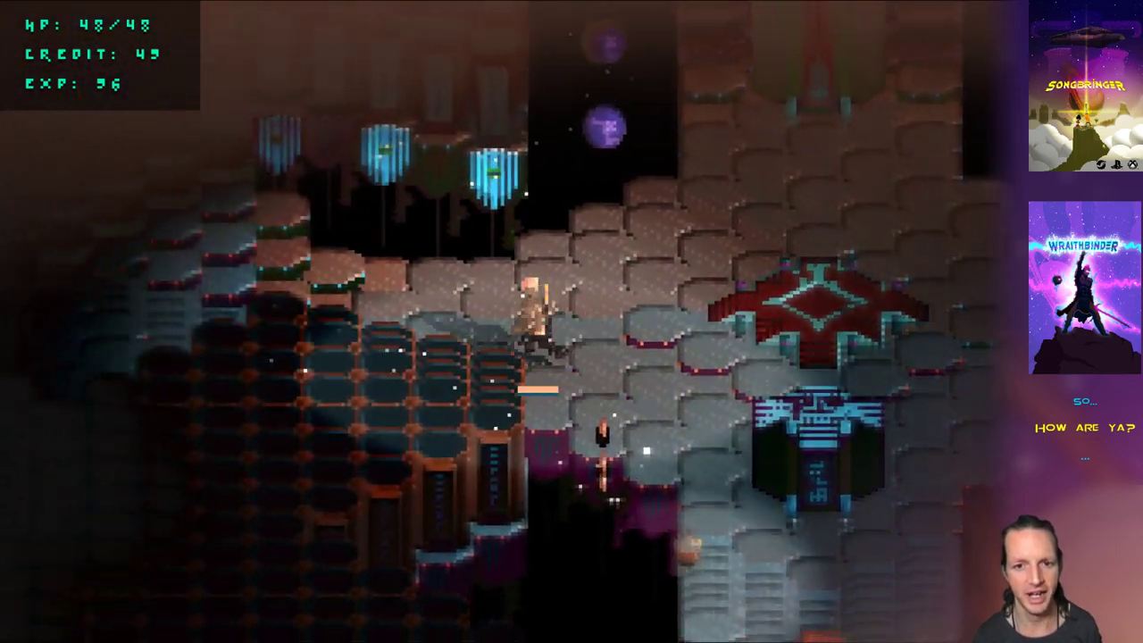
key("a")
key("w")
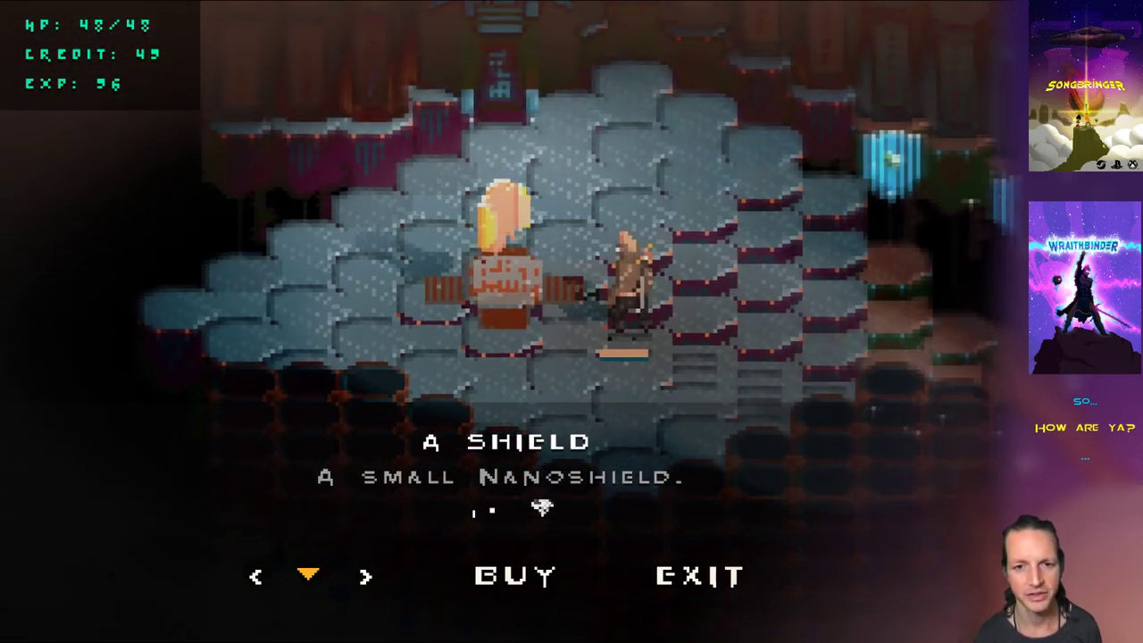
Browse the shop past the small Nanoshield and leather helmet, and buy the item cloak0 for 12 credits
key("d")
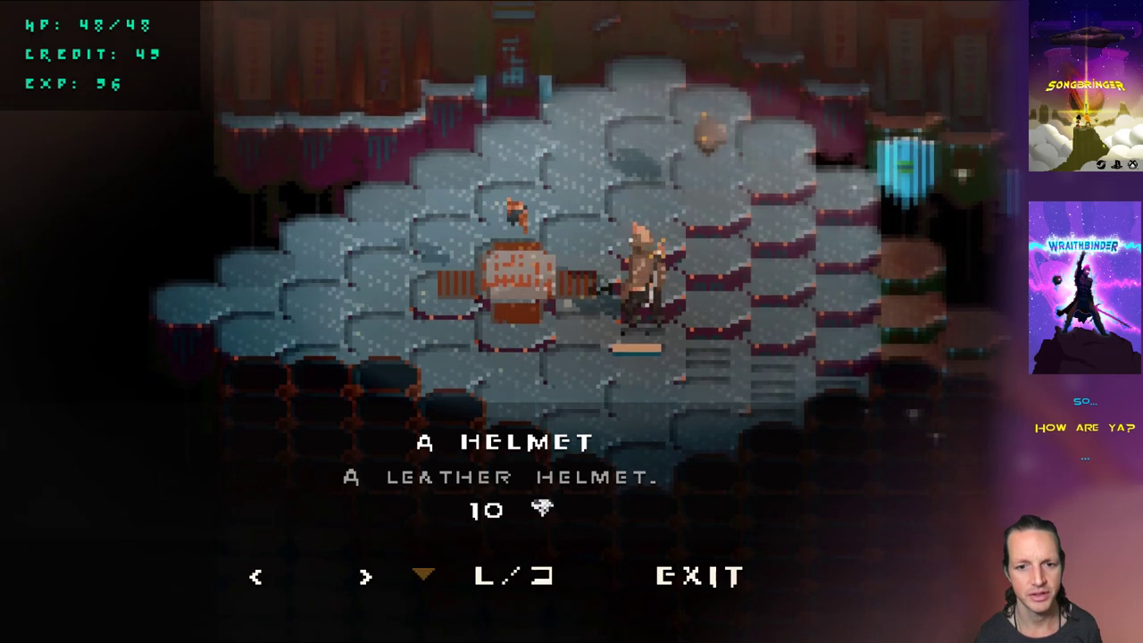
key("a")
key("Return")
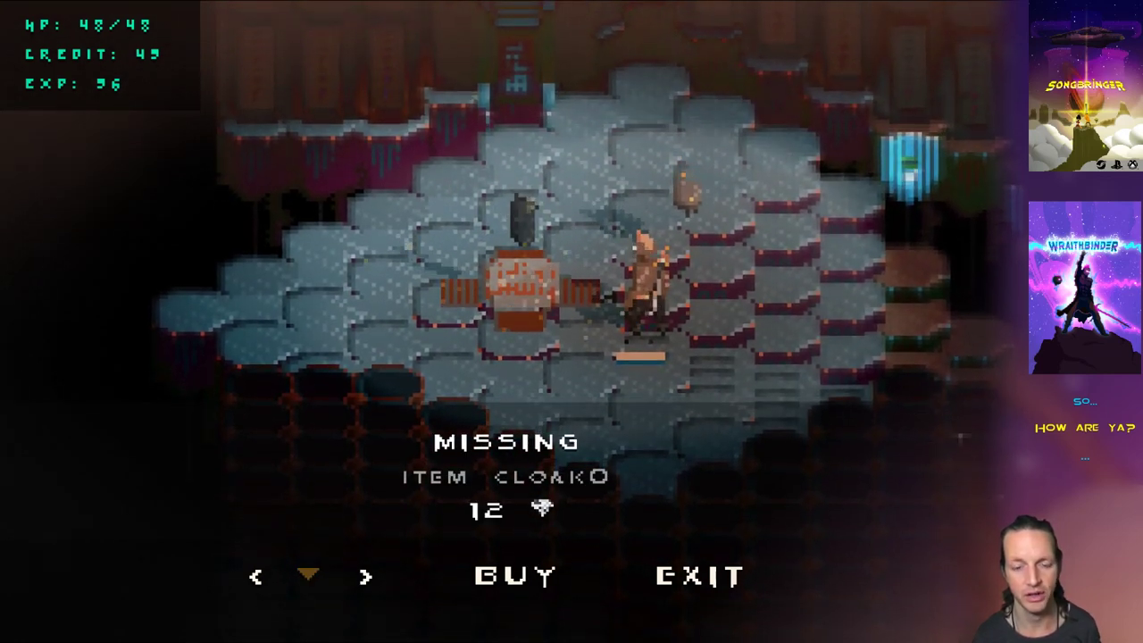
key("space")
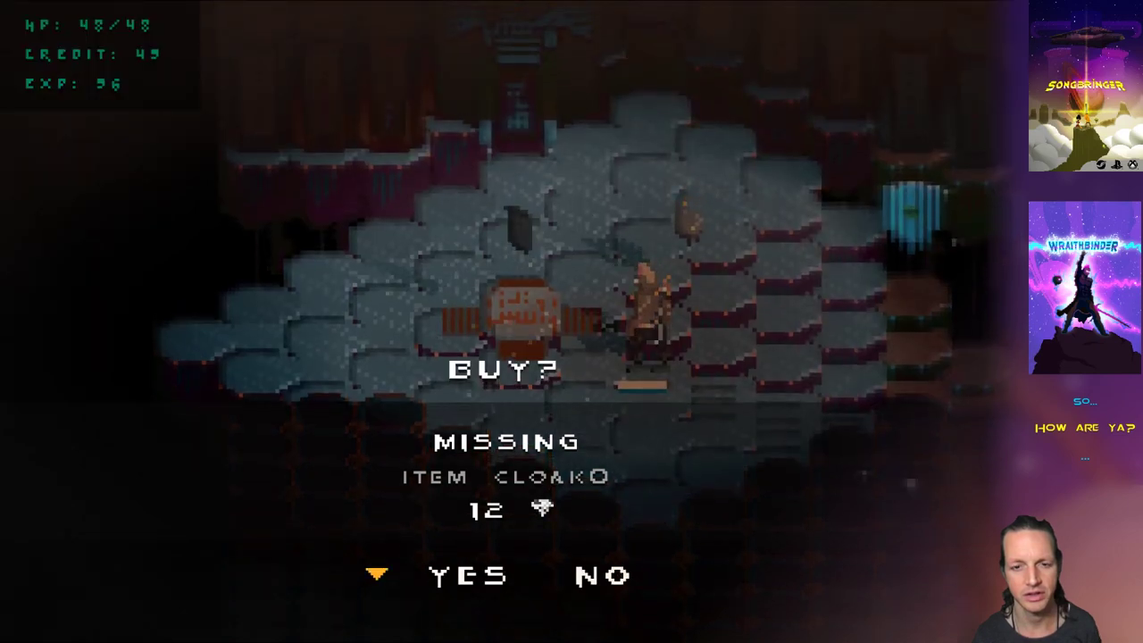
key("space")
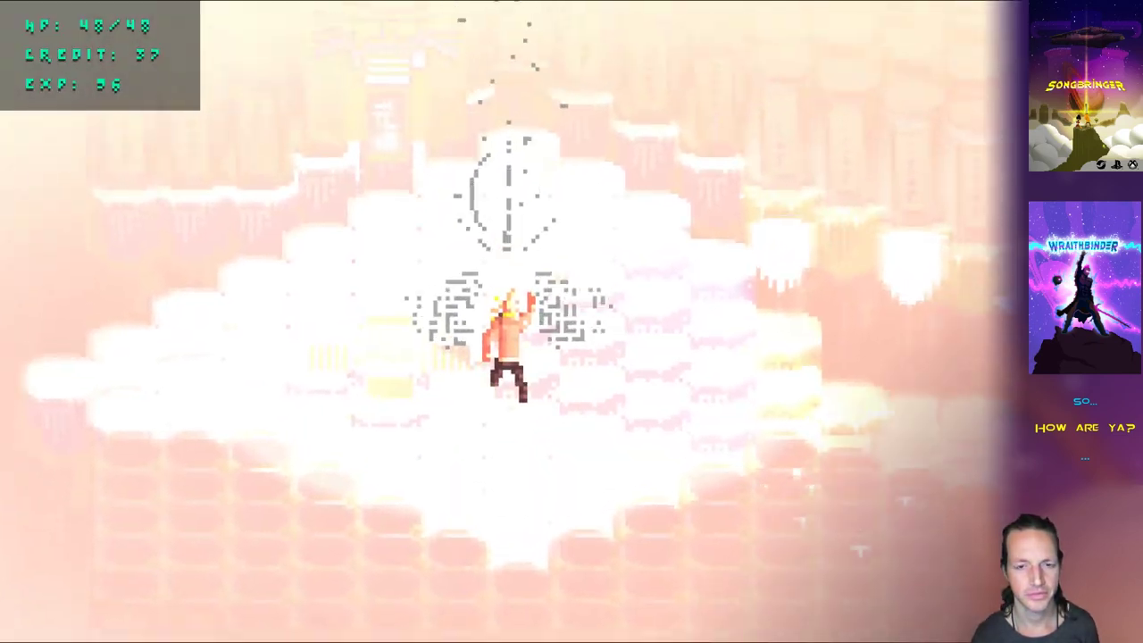
Run the character east to the central red platform and back toward the western shop to check the cloak in motion
key("Right")
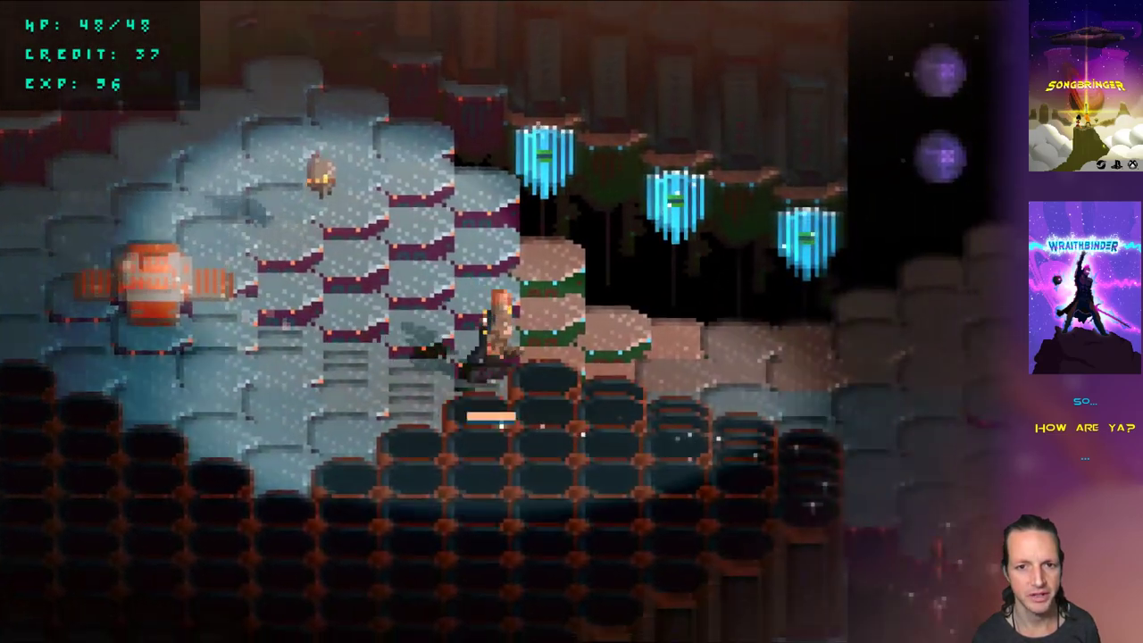
key("Right")
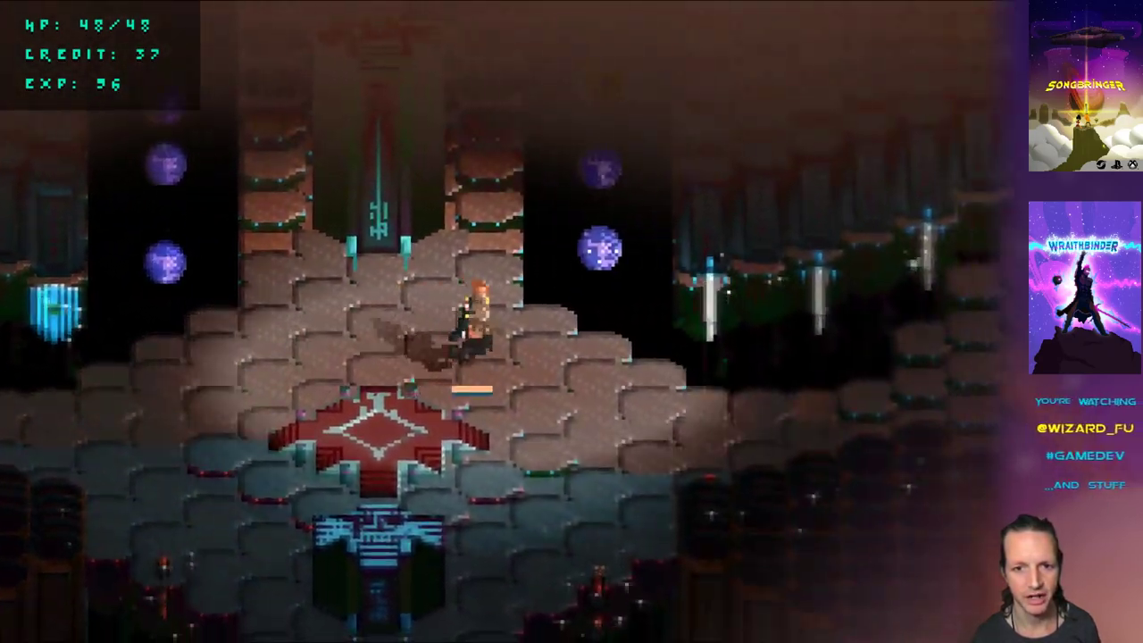
key("Left")
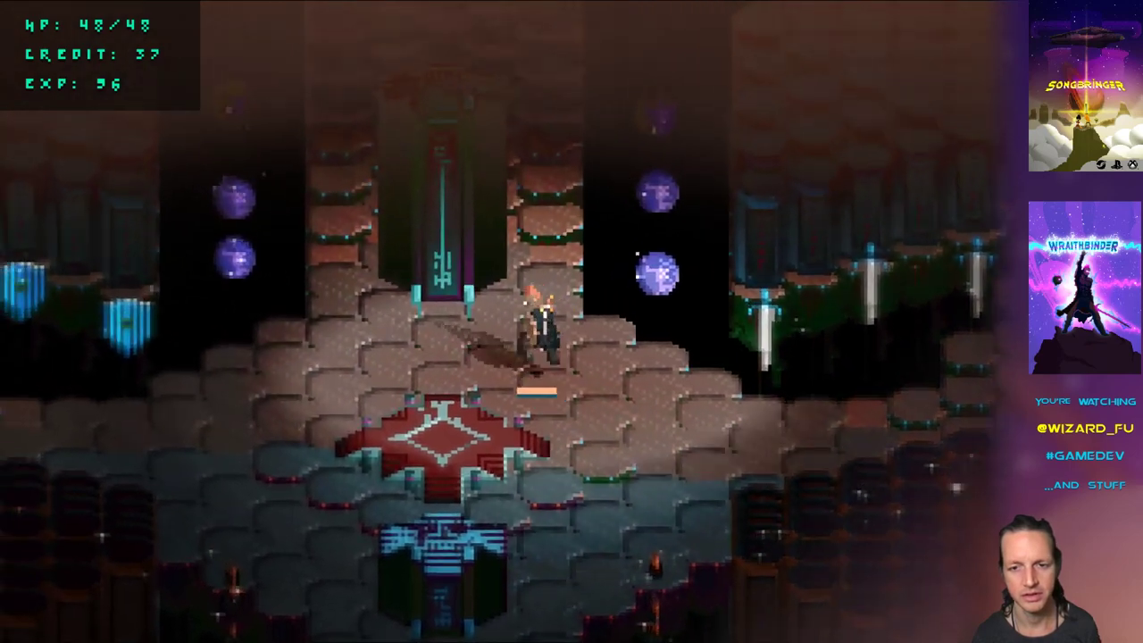
key("Left")
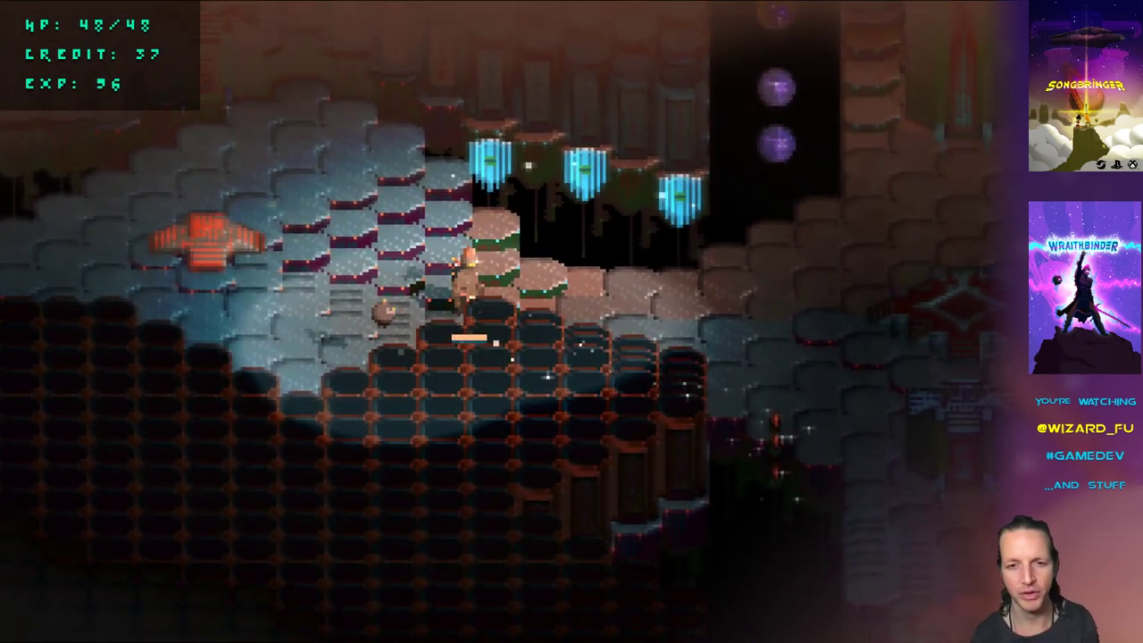
key("Right")
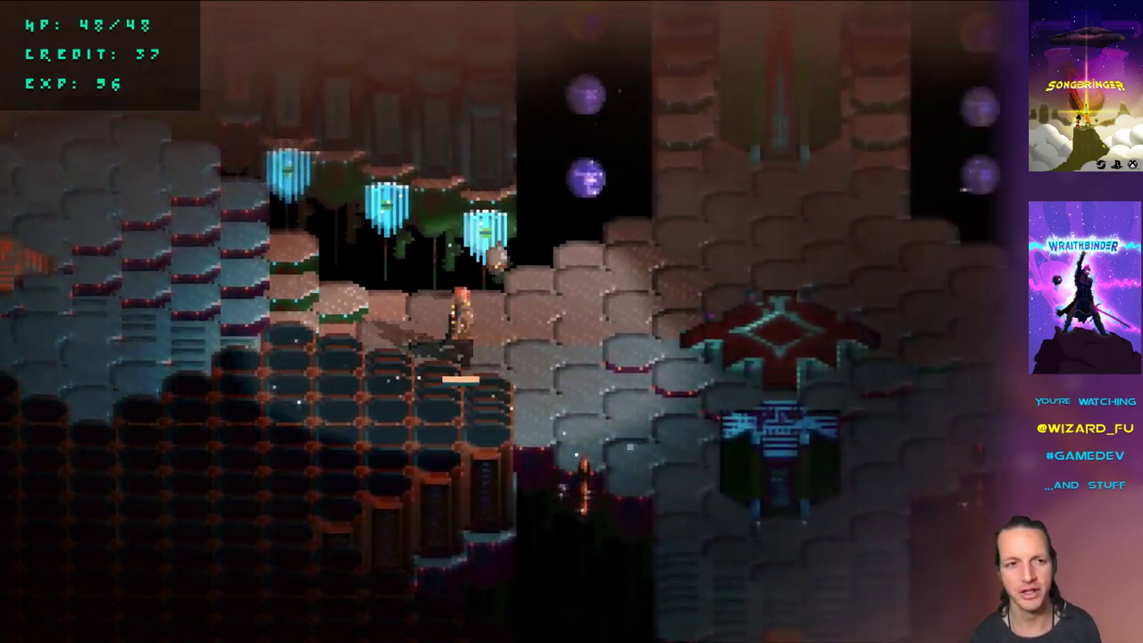
Run east to the central platform, climb the northern stairs, and open the shop at their summit
key("Right")
key("Up")
key("Right")
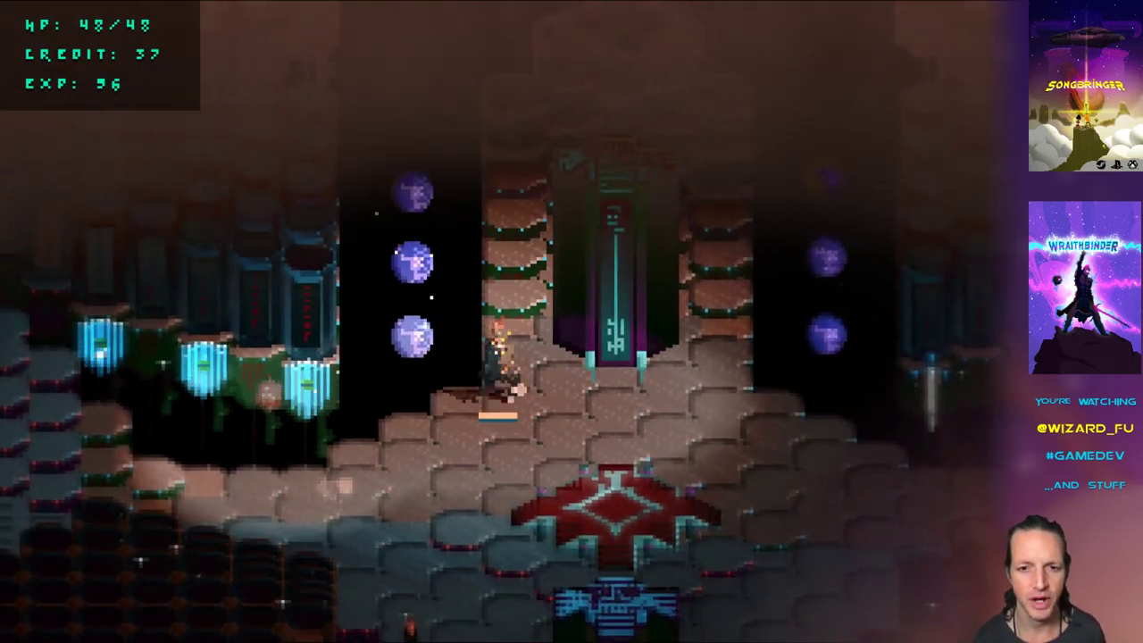
key("Up")
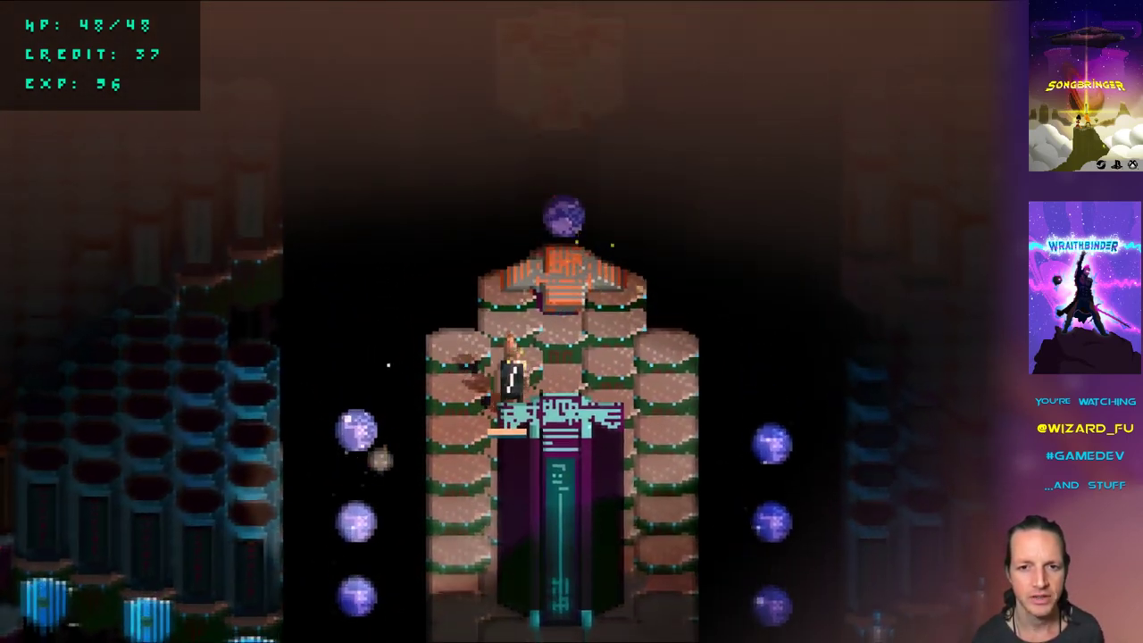
key("Up")
key("Right")
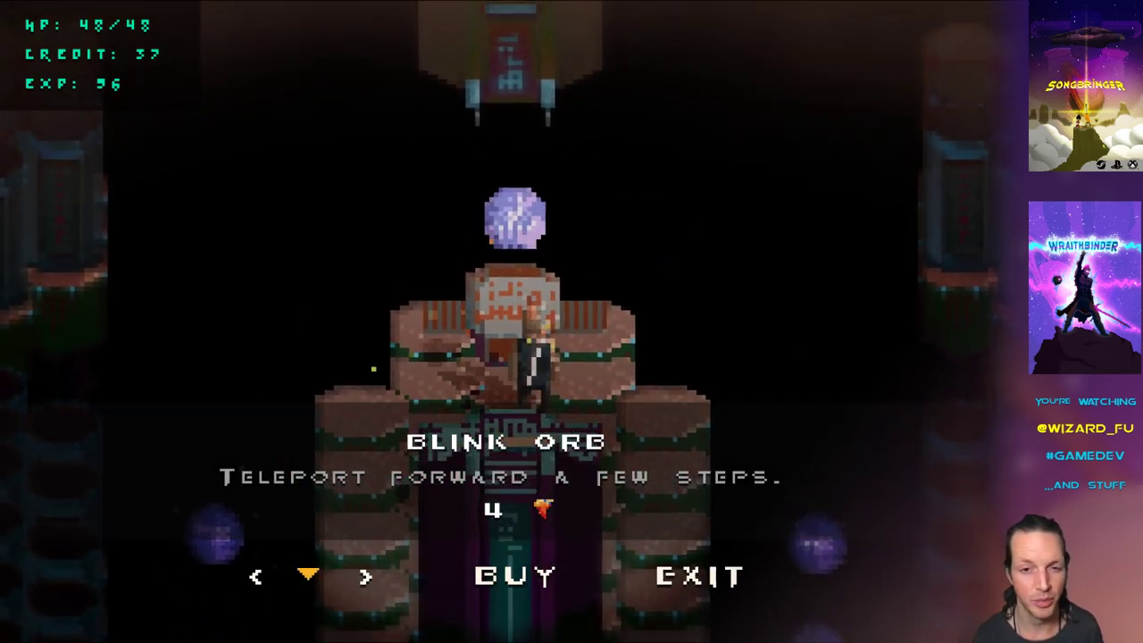
Decline the Blink Orb, browse past the Boots, and buy Levitate for 6 experience
key("Return")
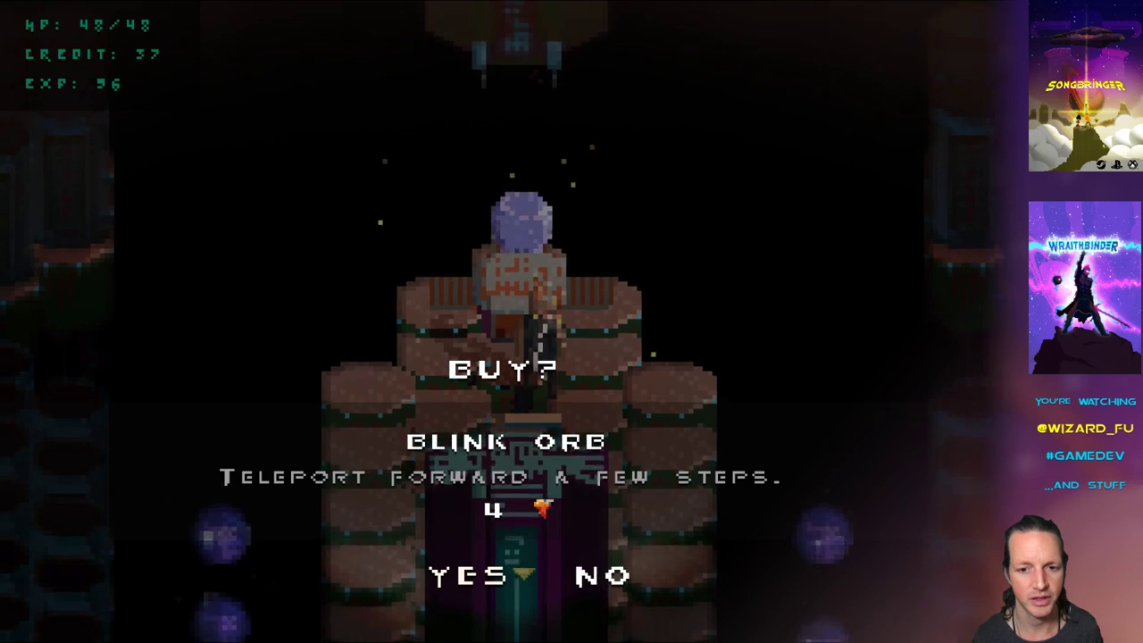
key("Return")
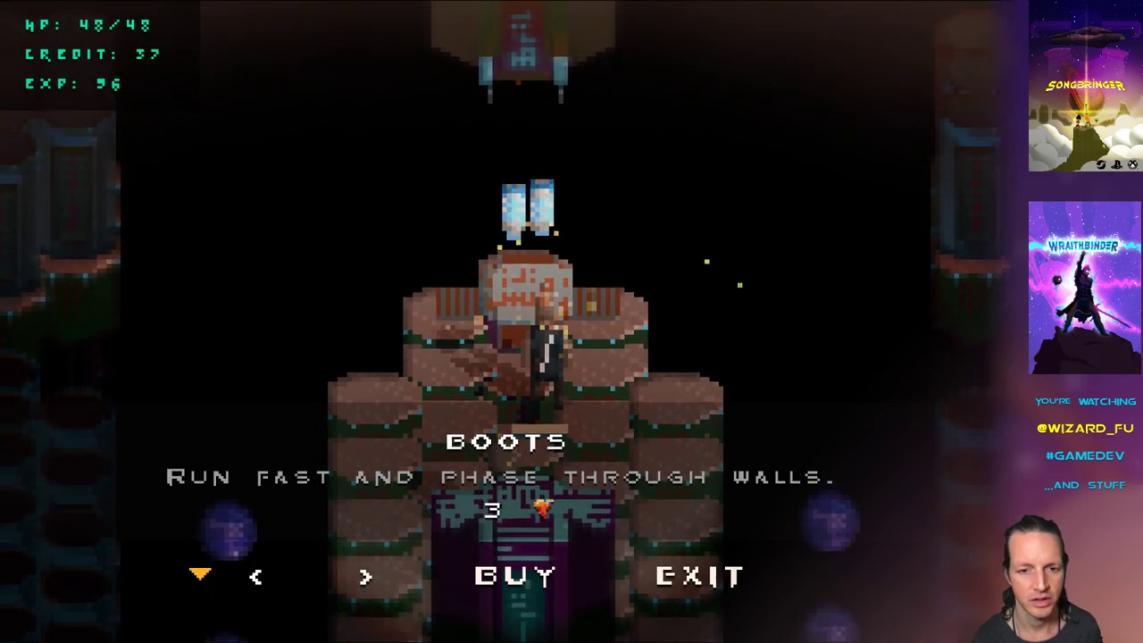
key("Return")
key("Right")
key("Return")
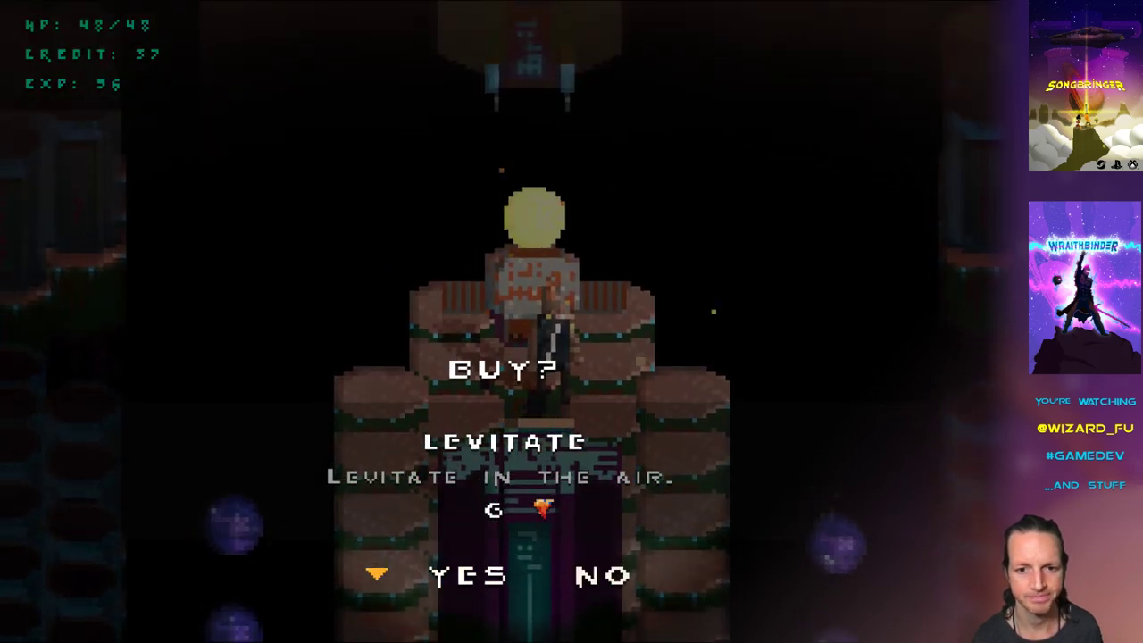
key("Return")
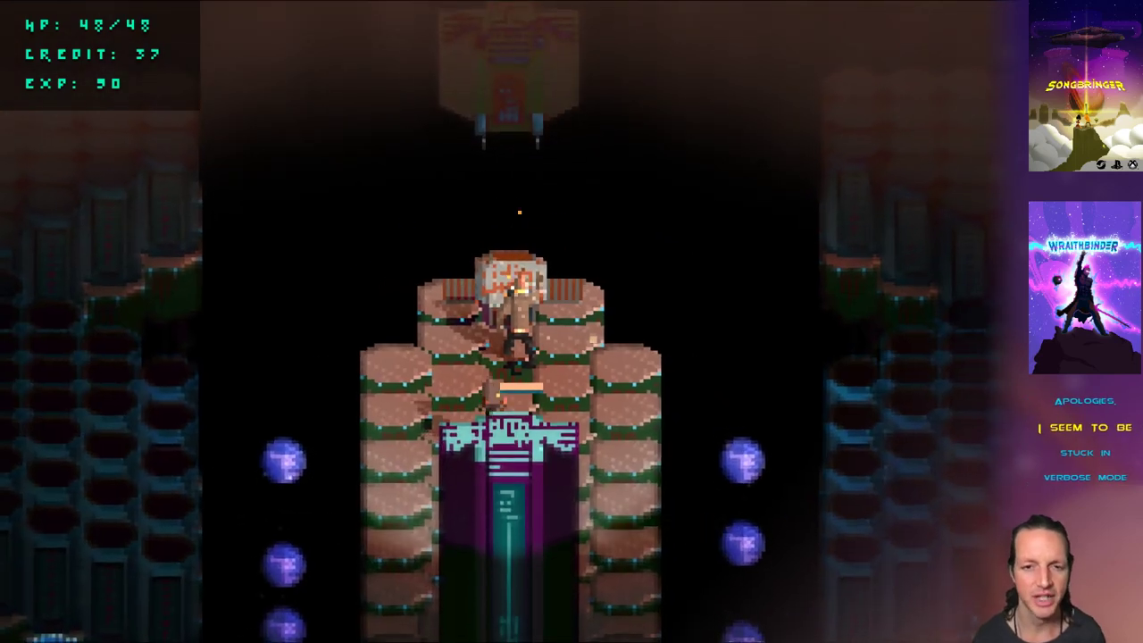
Descend the northern stairs and test levitating above the ground east of the central platform
key("Down")
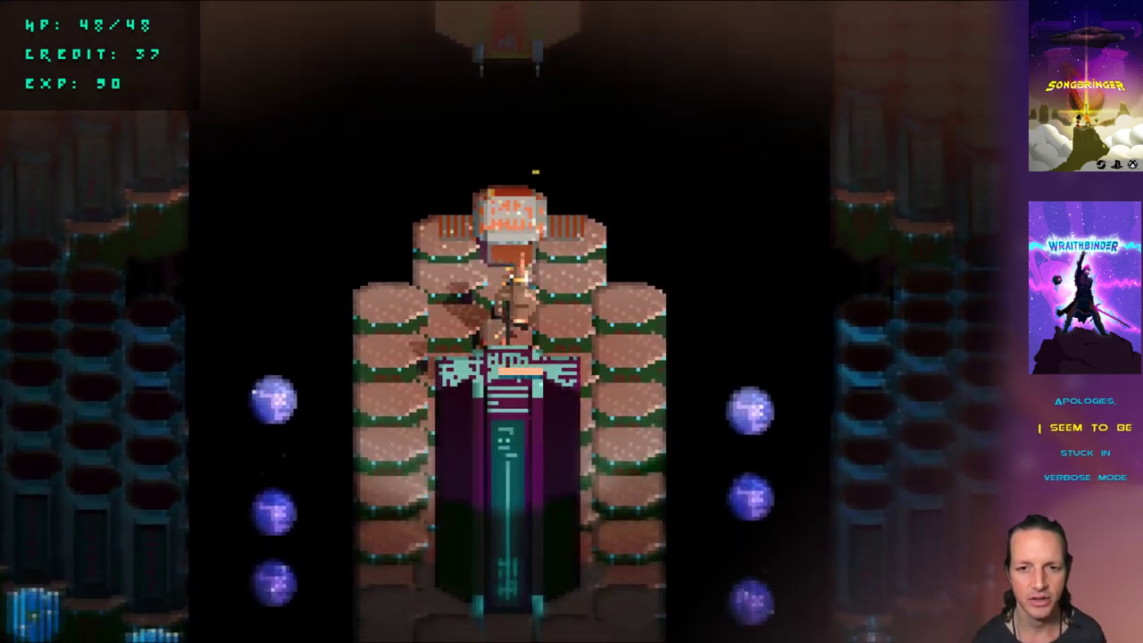
key("Down")
key("Right")
key("d")
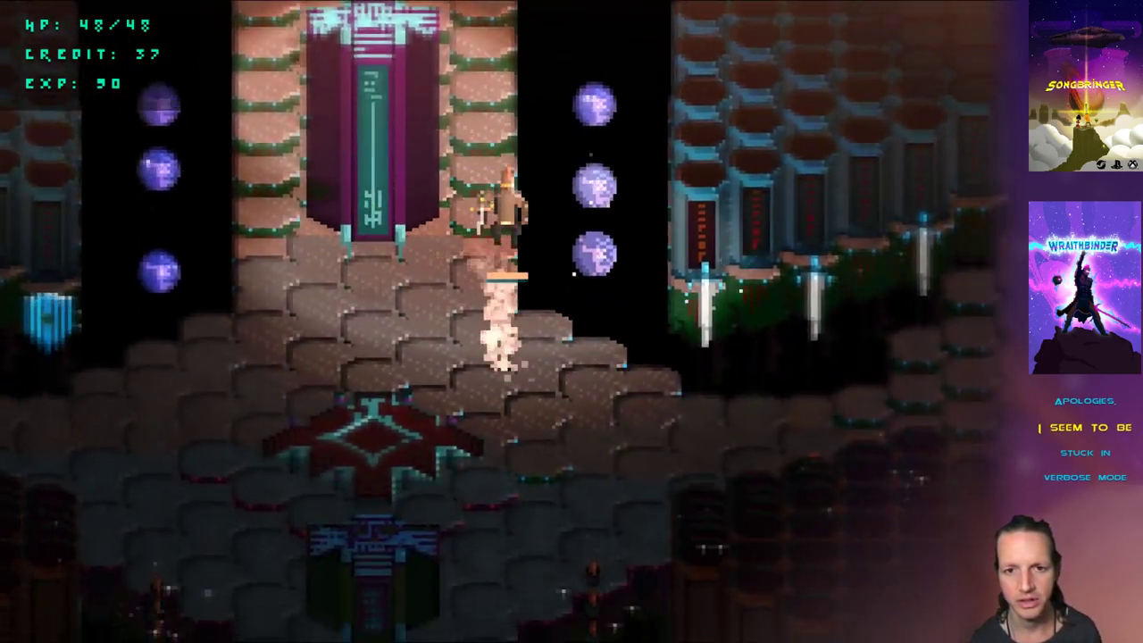
key("Right")
key("Left")
key("d")
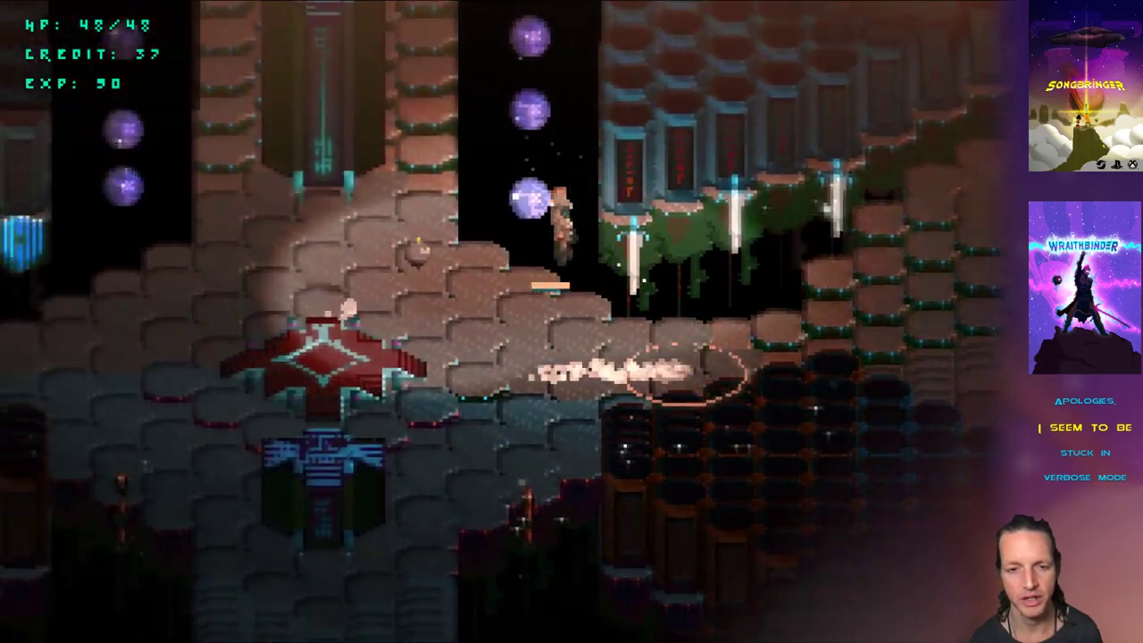
Run west toward the shield shop, levitate beside the hanging shields, and return to the top of the southern stairs
key("Left")
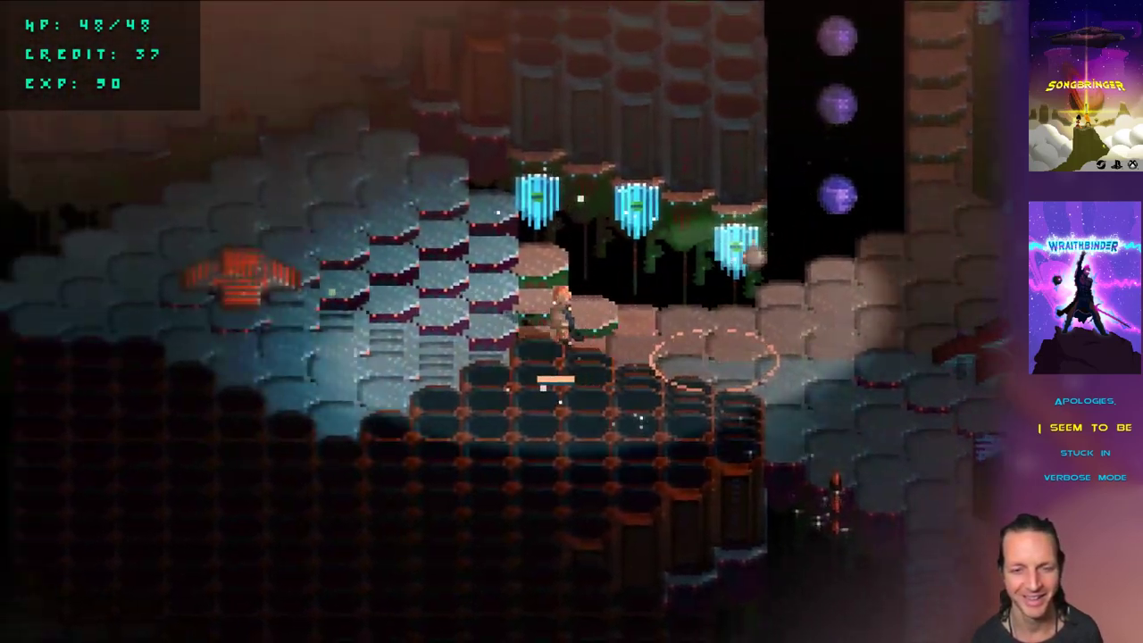
key("Left")
key("Up")
key("d")
key("Right")
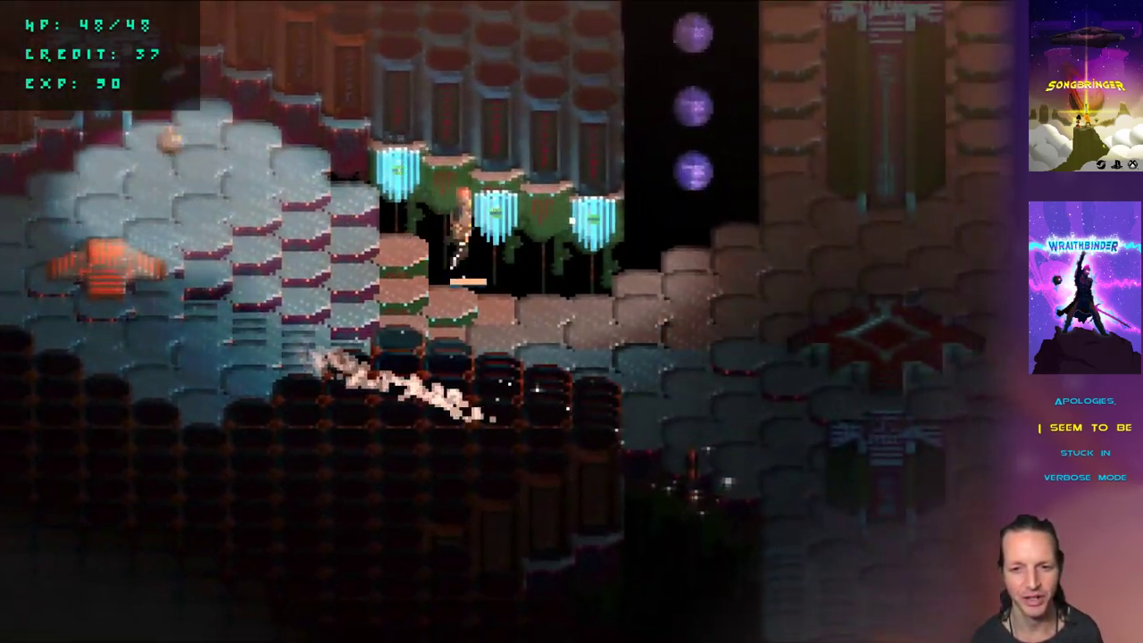
key("Right")
key("Down")
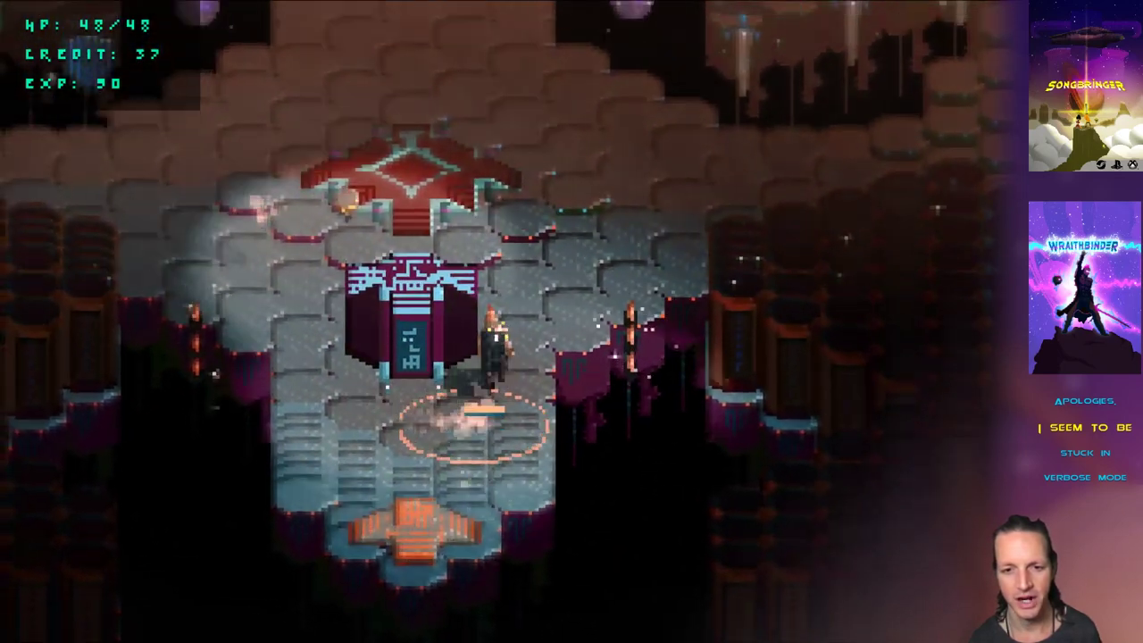
Return to the central red platform and travel from it to the yellow-glyph sky temple
key("space")
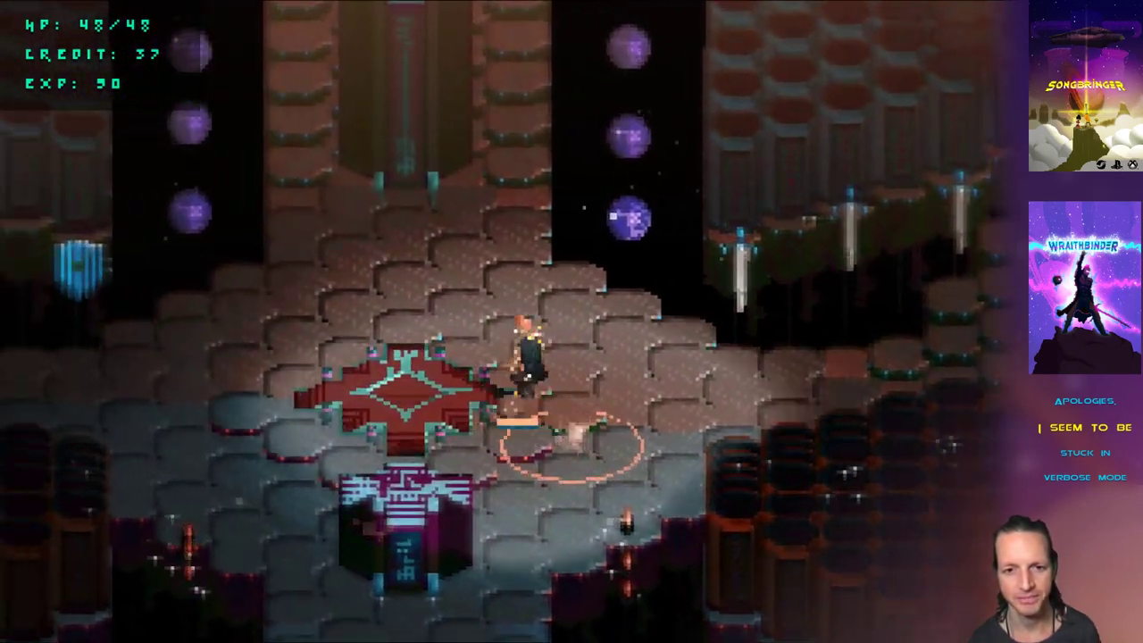
key("Left")
key("Return")
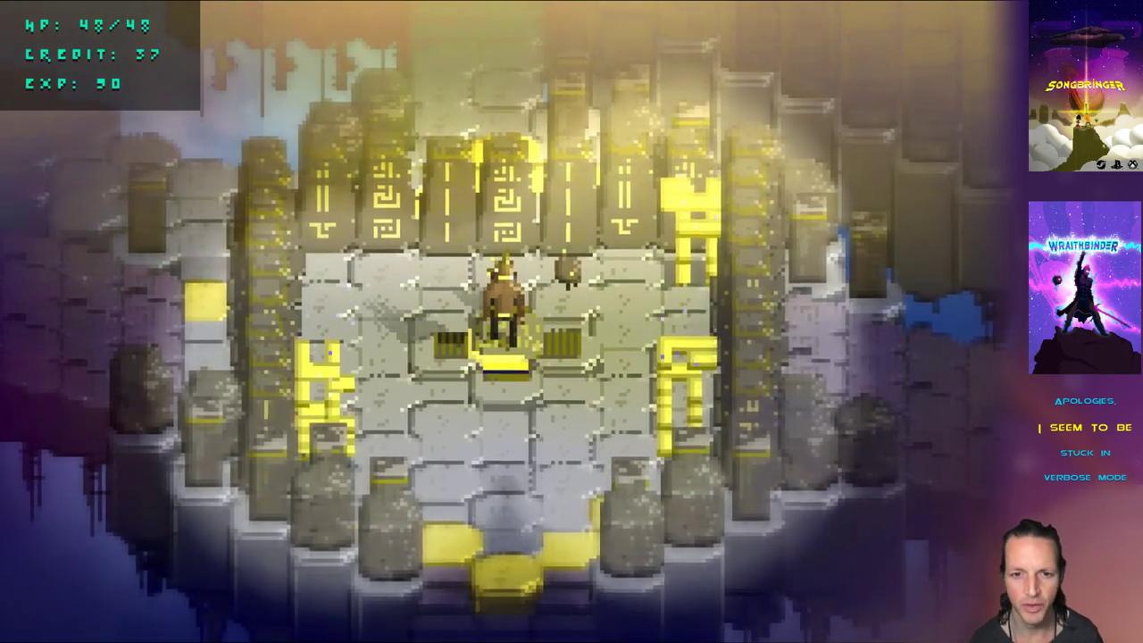
Run south down the temple stairs, cross the western bridge to the next yellow platform, and return east
key("s")
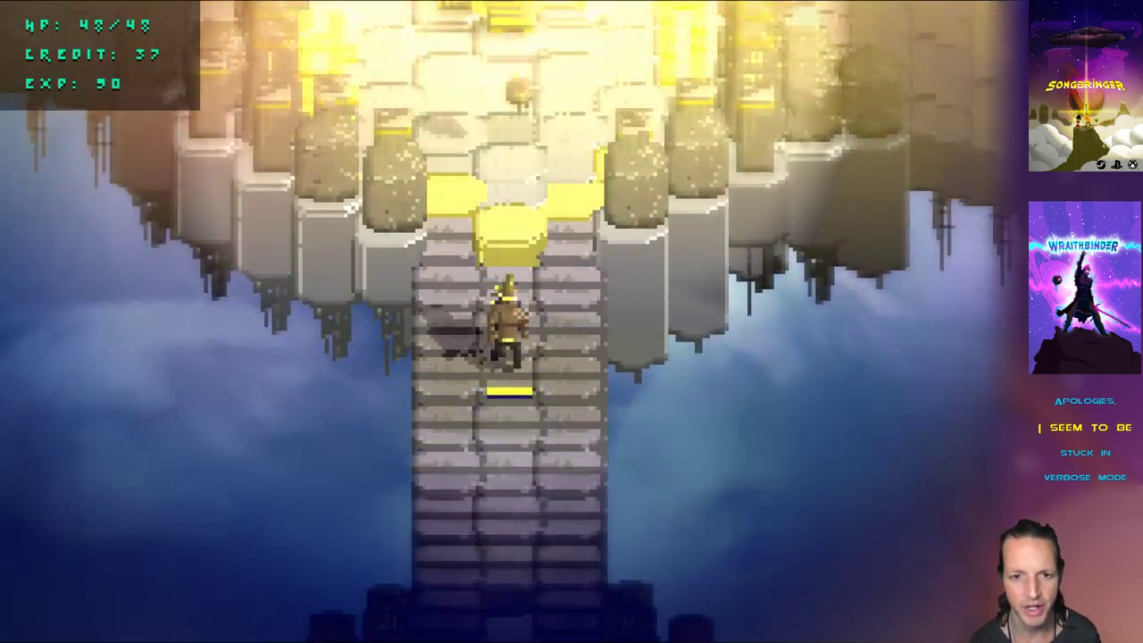
key("Left")
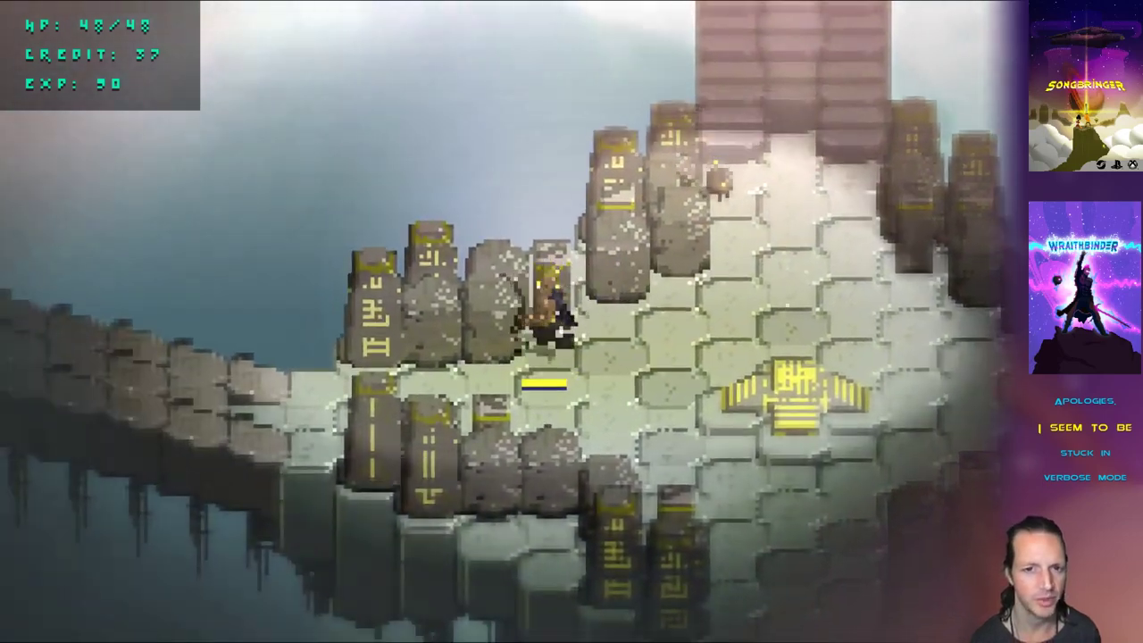
key("Left")
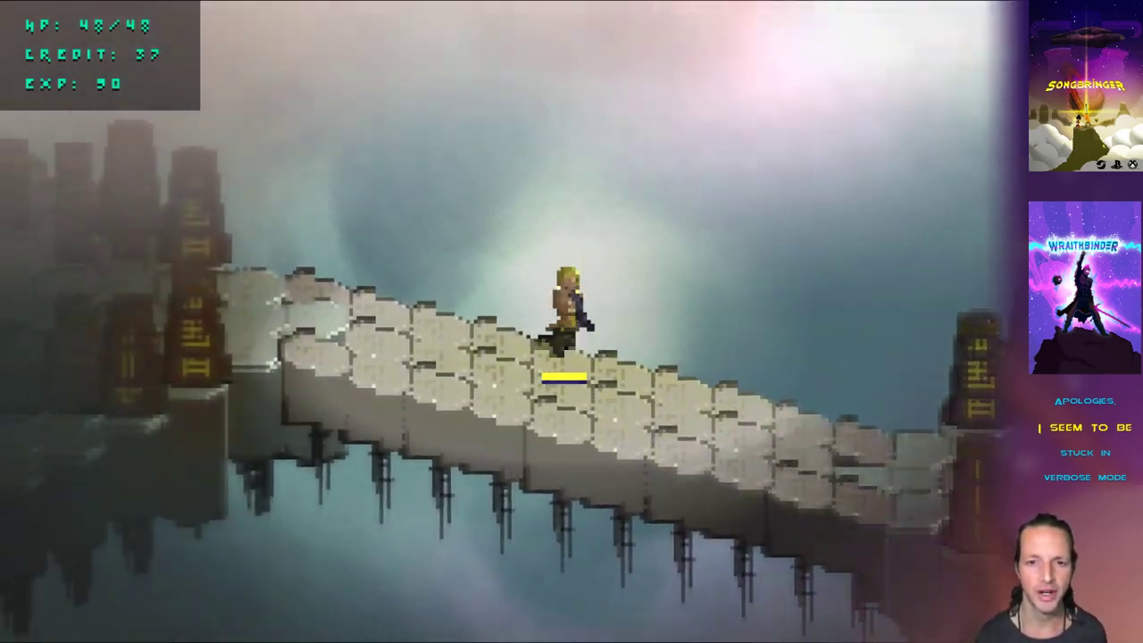
key("Left")
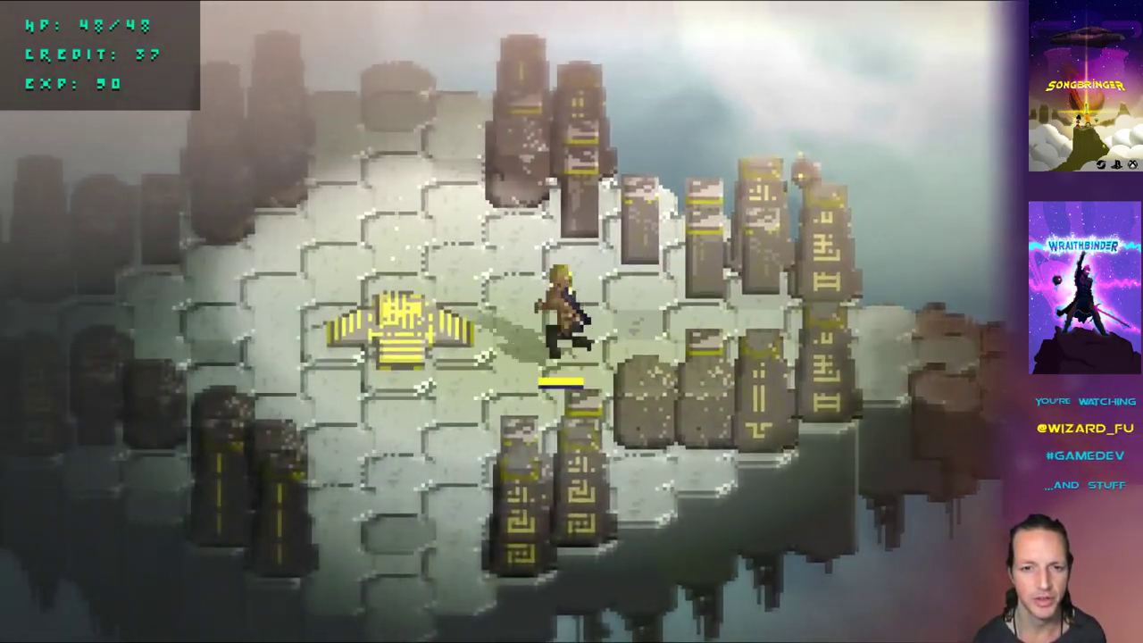
key("Right")
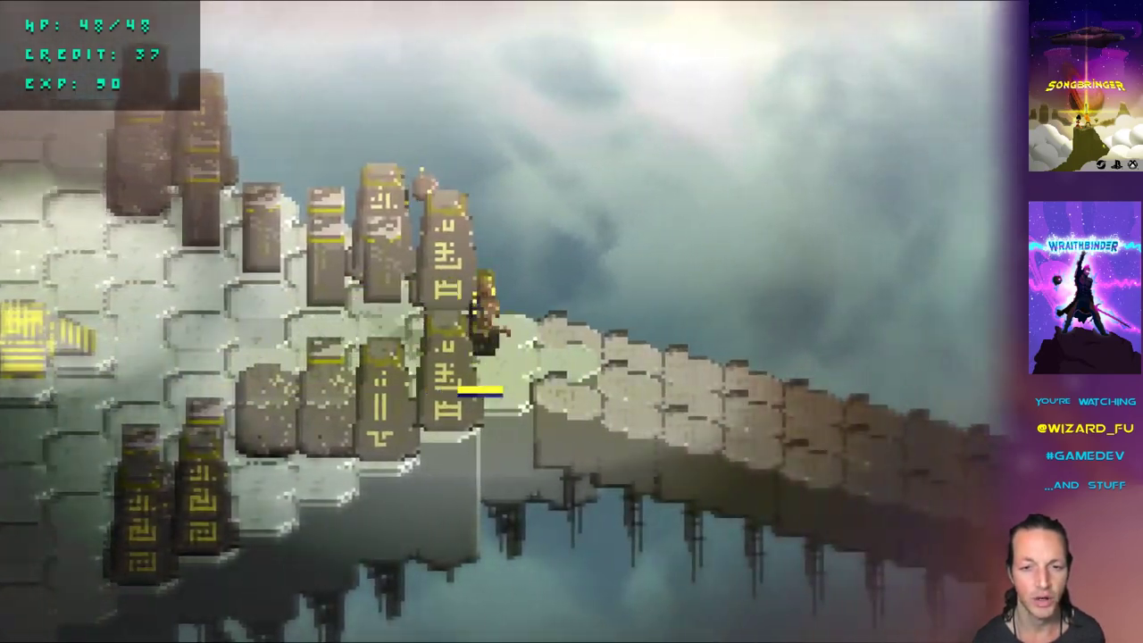
key("Right")
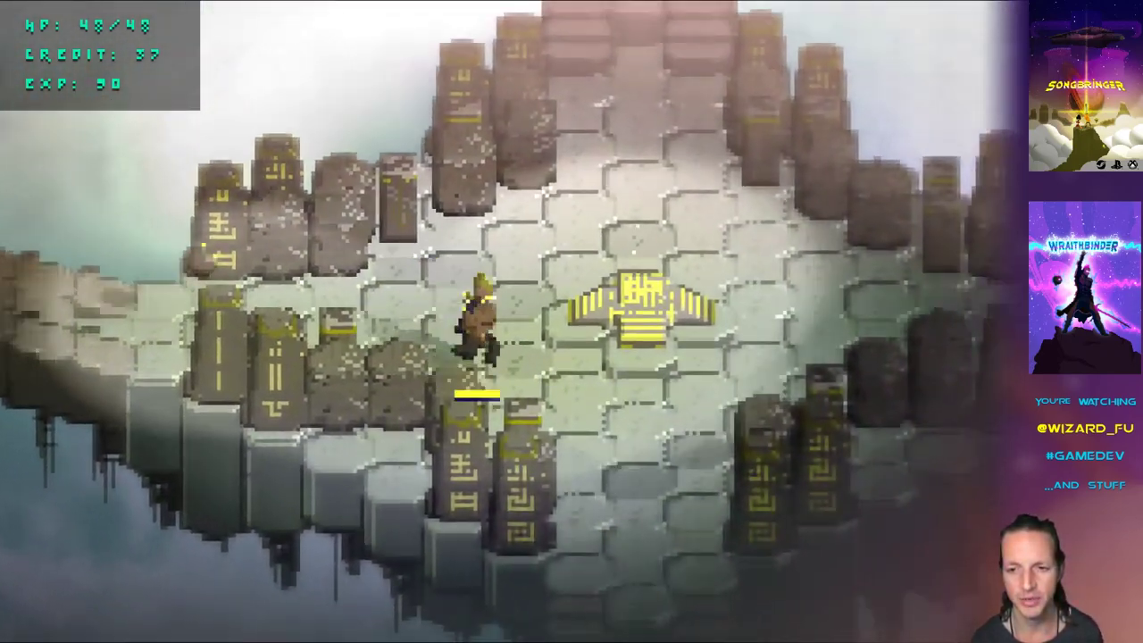
Run around the yellow-glyph platform, visiting the top of its southern stairs, its eastern side and its western exit
key("Down")
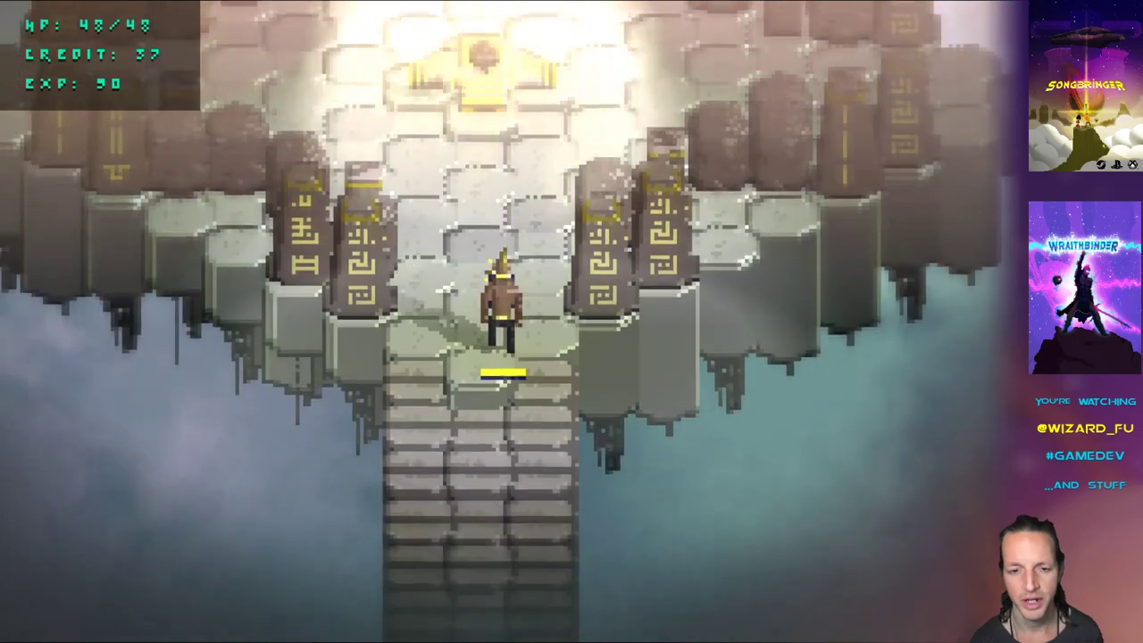
key("Up")
key("Right")
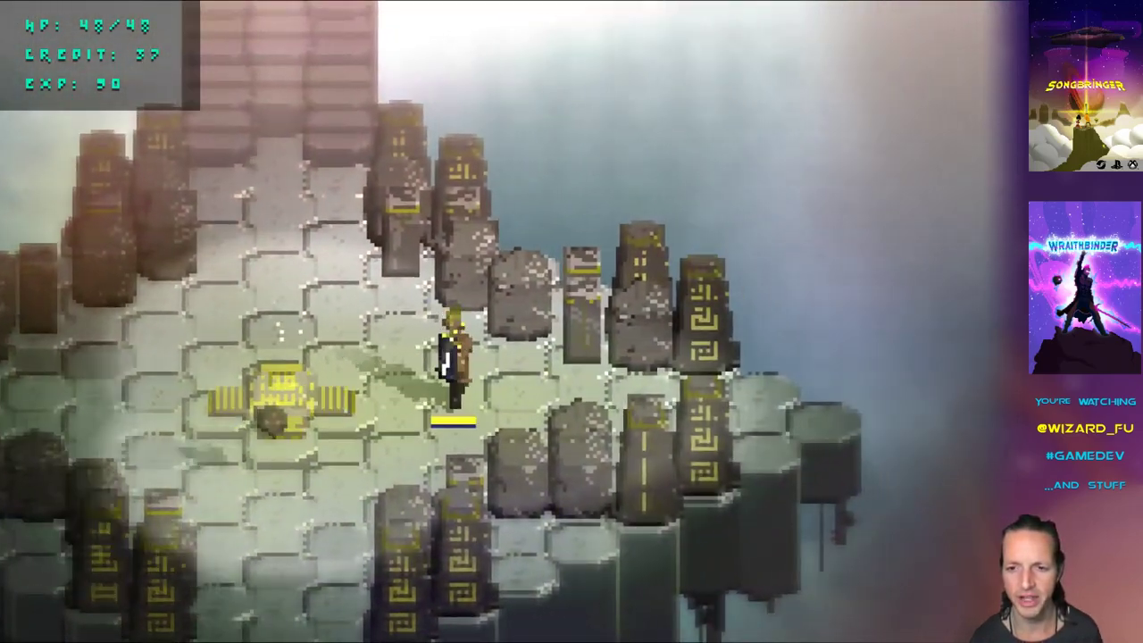
key("Up")
key("Left")
key("Down")
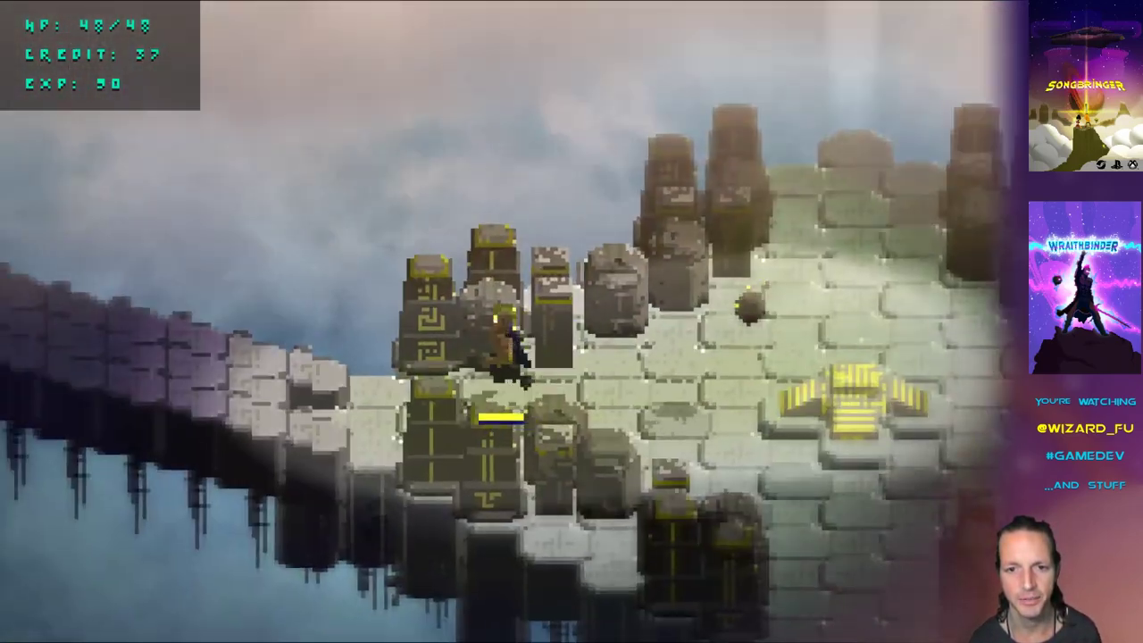
Cross the western bridge to the yellow temple and travel on to the green-glyph temple
key("Left")
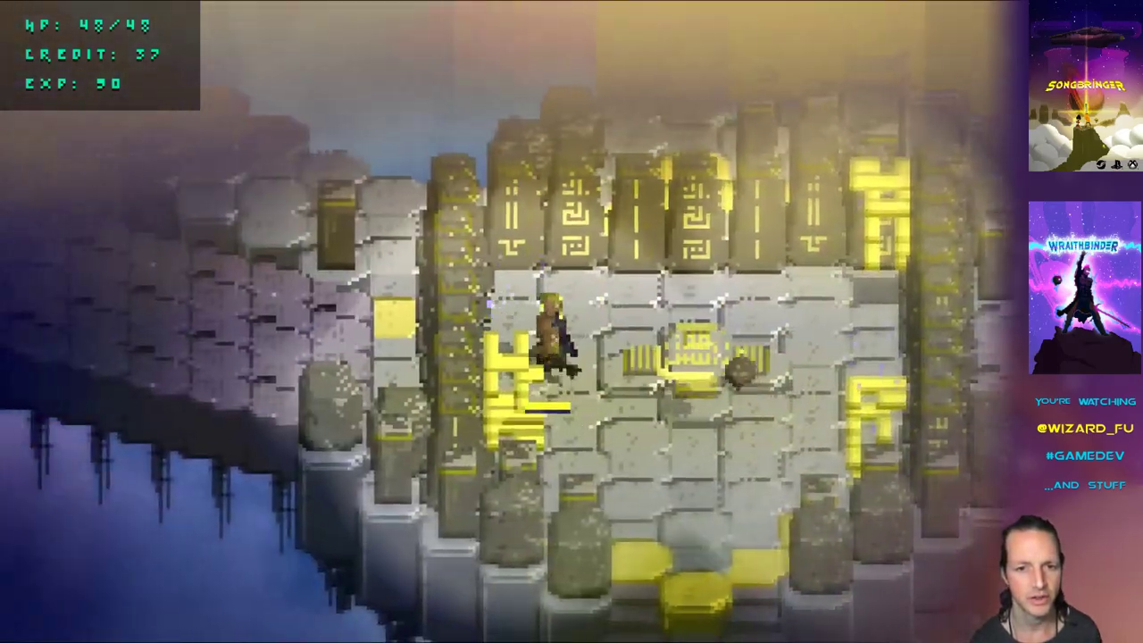
key("Left")
key("g")
key("g")
key("Right")
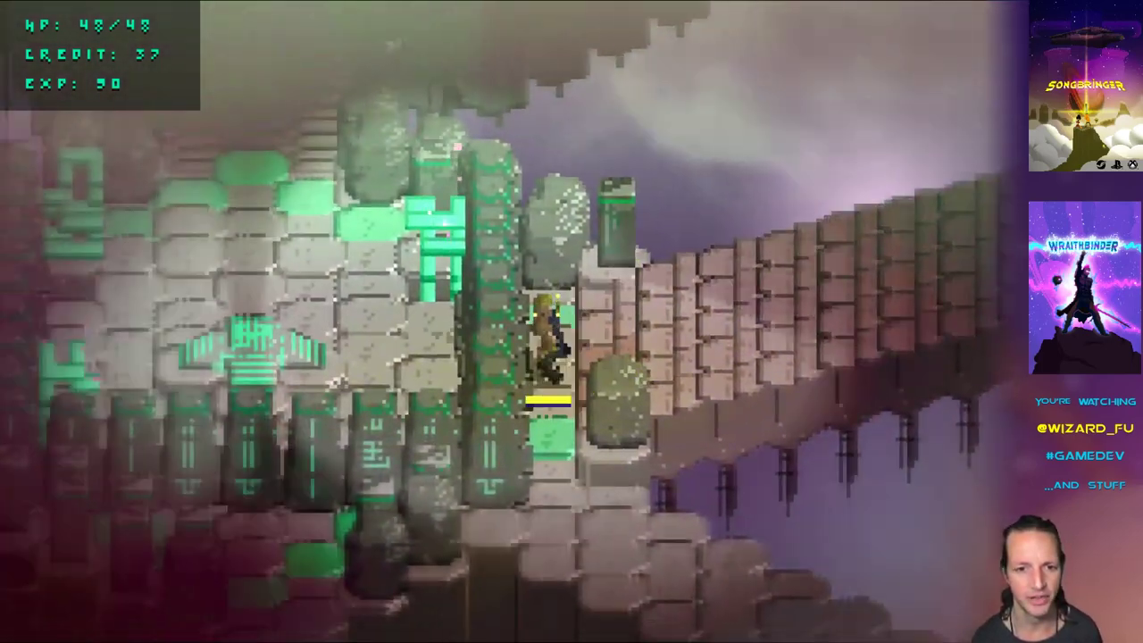
Toggle god mode on and off while moving through the green-glyph temple onto the platform to its north
key("g")
key("Left")
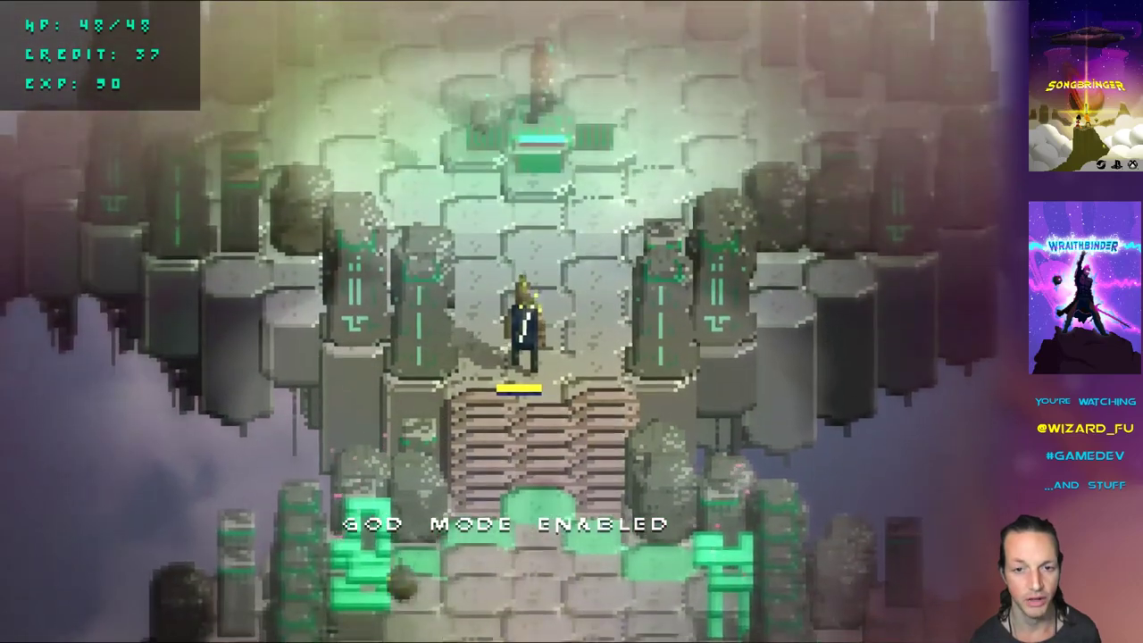
key("g")
key("Up")
key("Left")
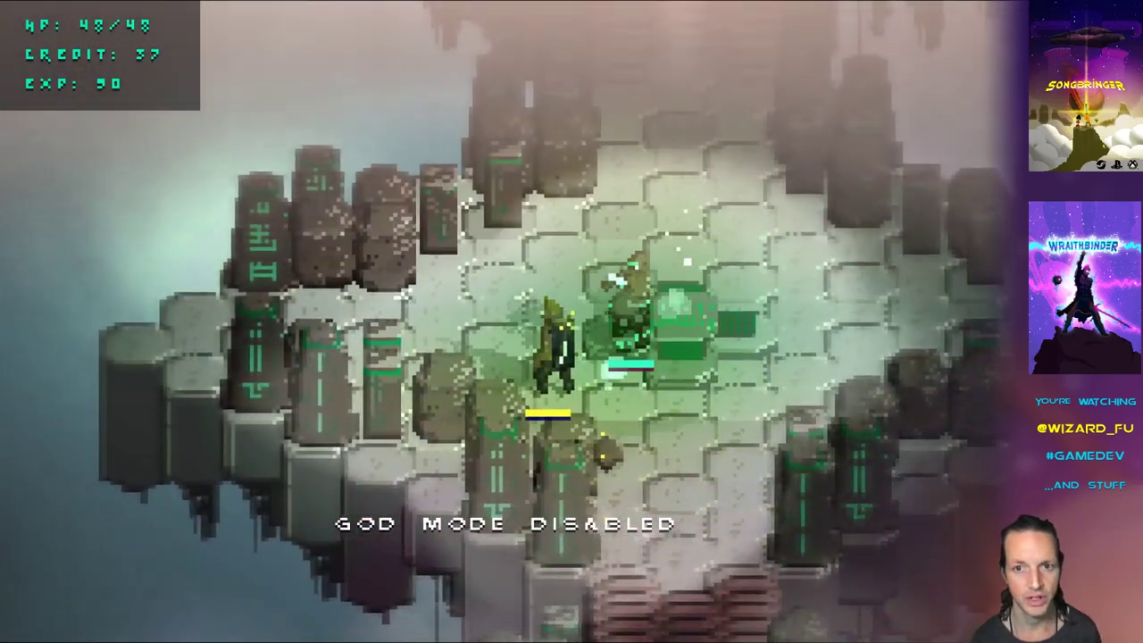
Circle the green-glyph platform around the other character, running between its western and eastern sides
key("Left")
key("Up")
key("Right")
key("Down")
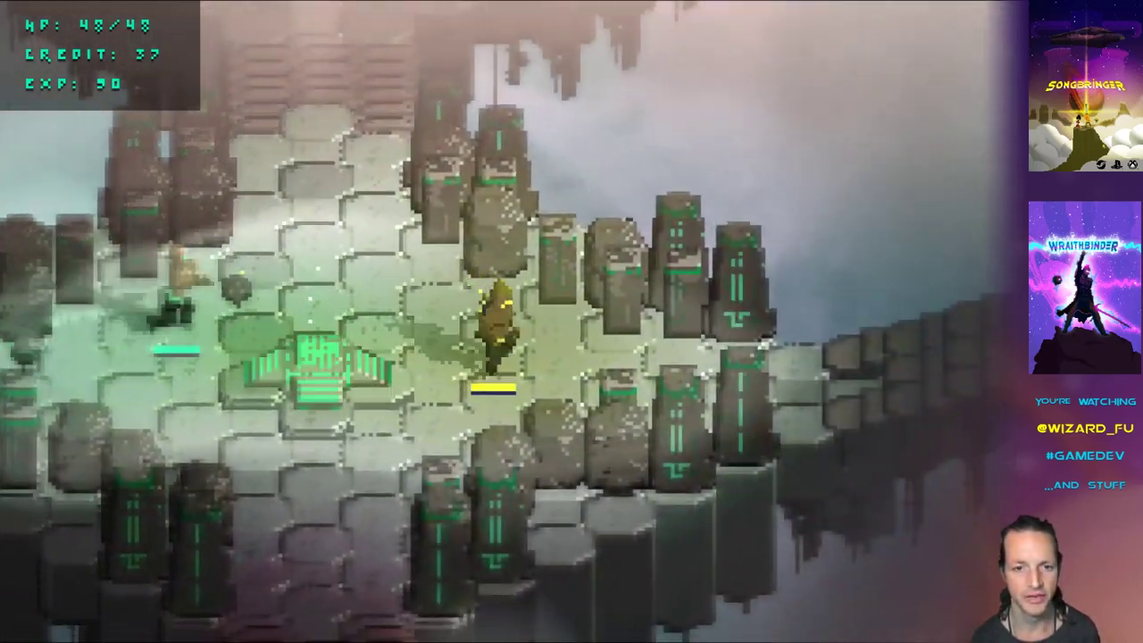
key("q")
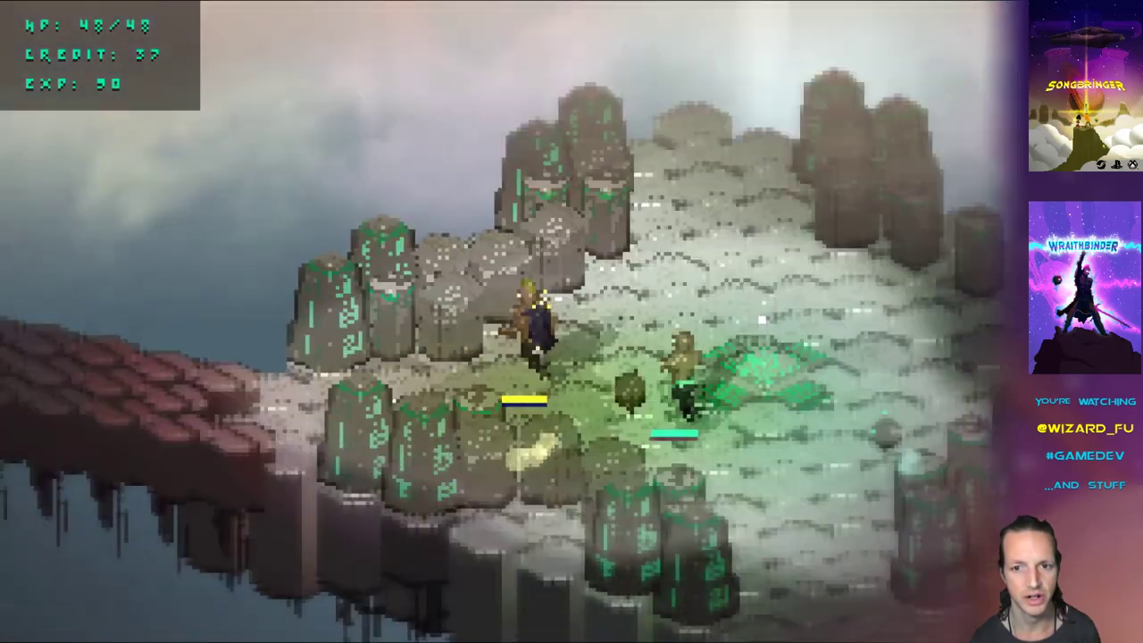
key("Right")
key("Up")
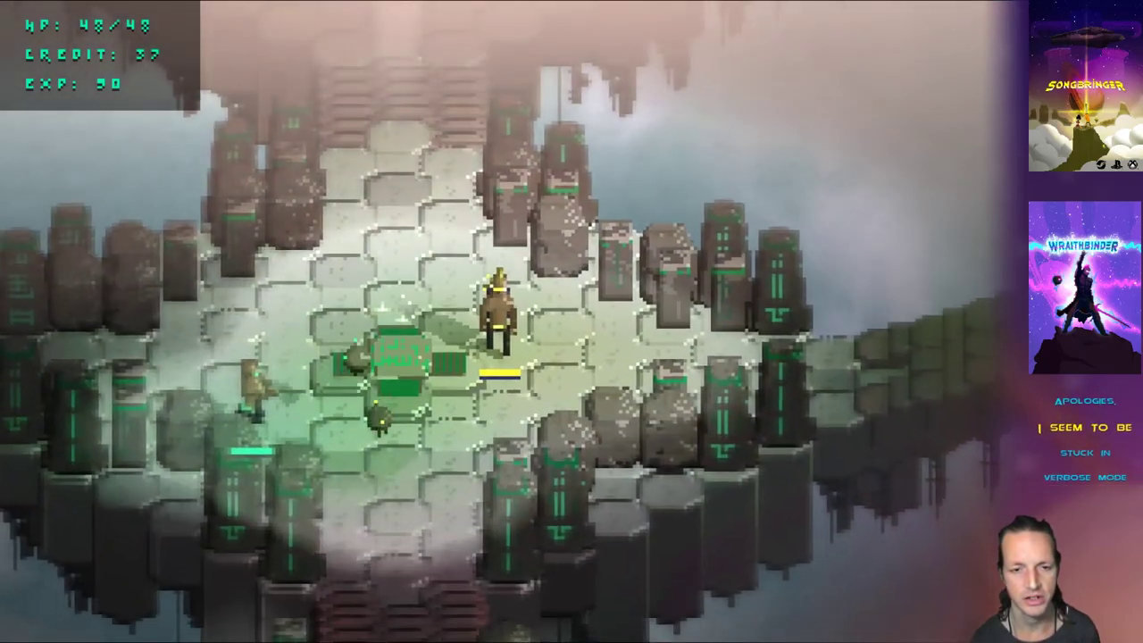
key("Right")
key("Up")
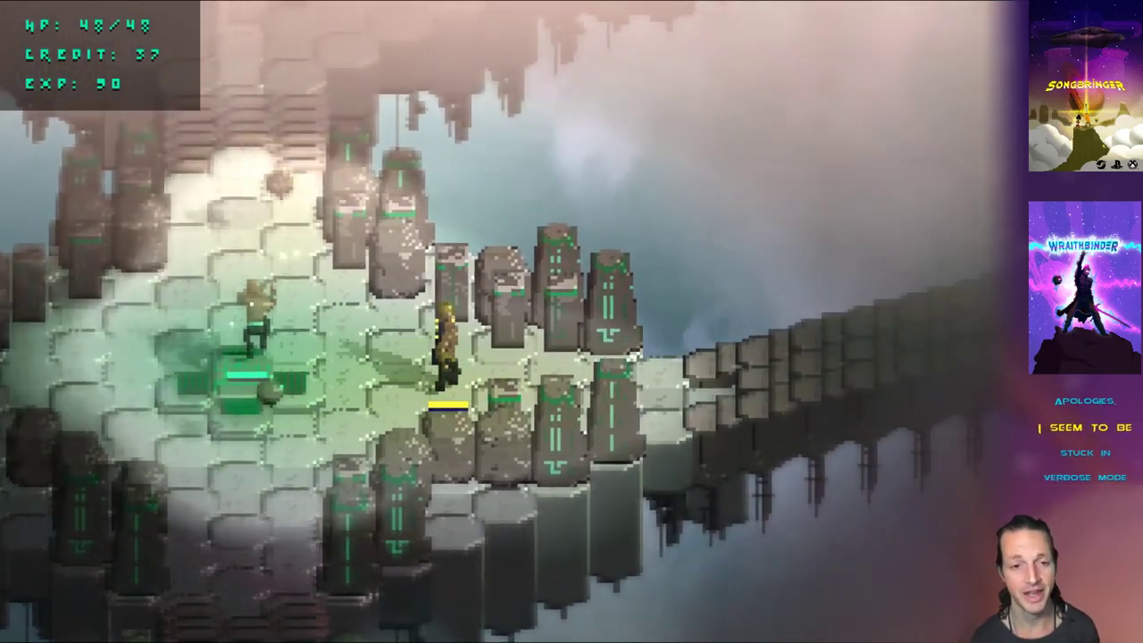